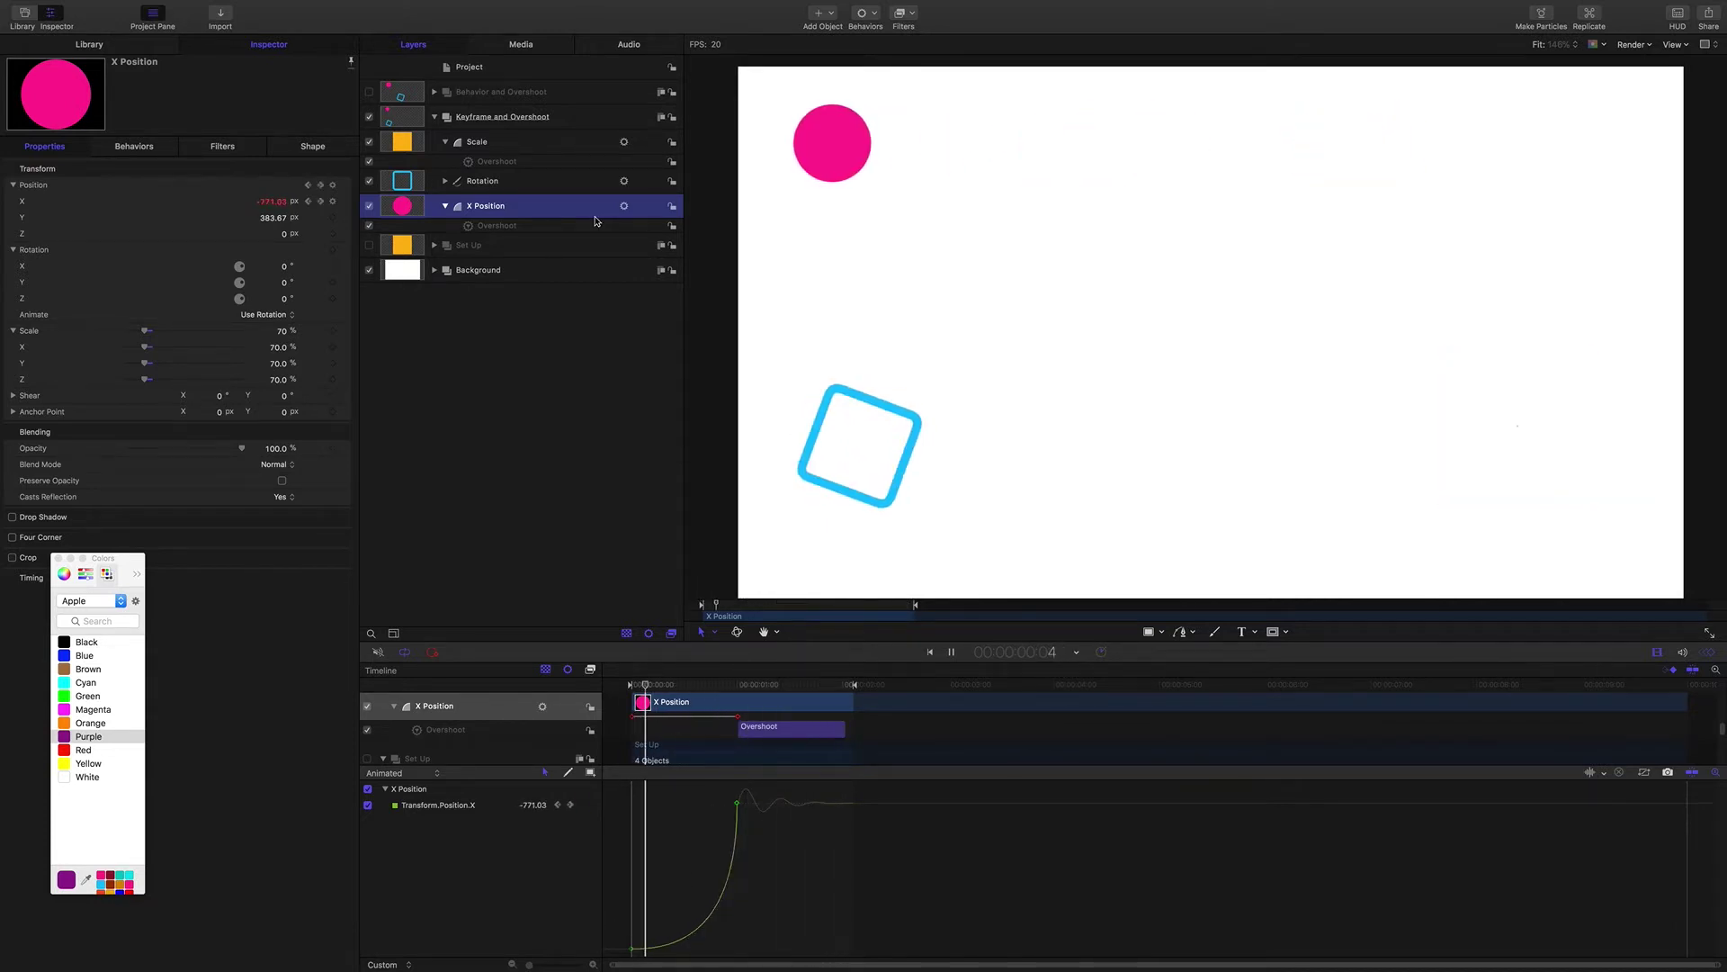
# Show the Behavior and Overshoot group, expand it down to X Position Behavior, select its Exponential behavior and stop playback.
pyautogui.click(369, 93)
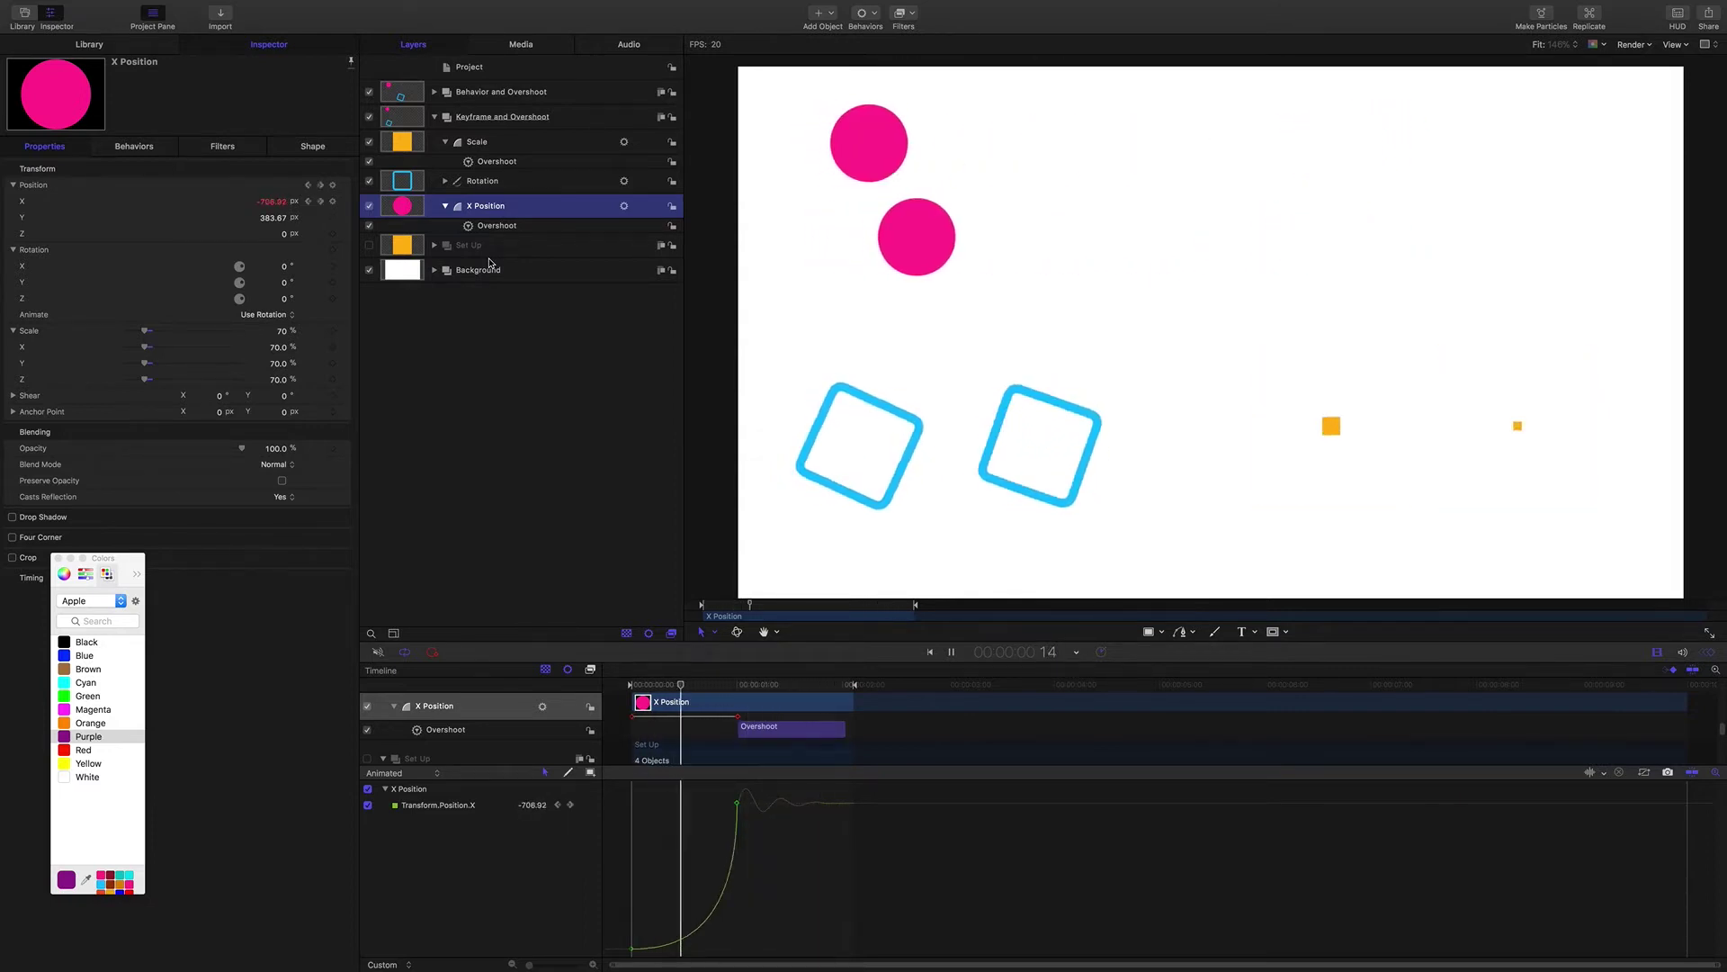
pyautogui.click(434, 92)
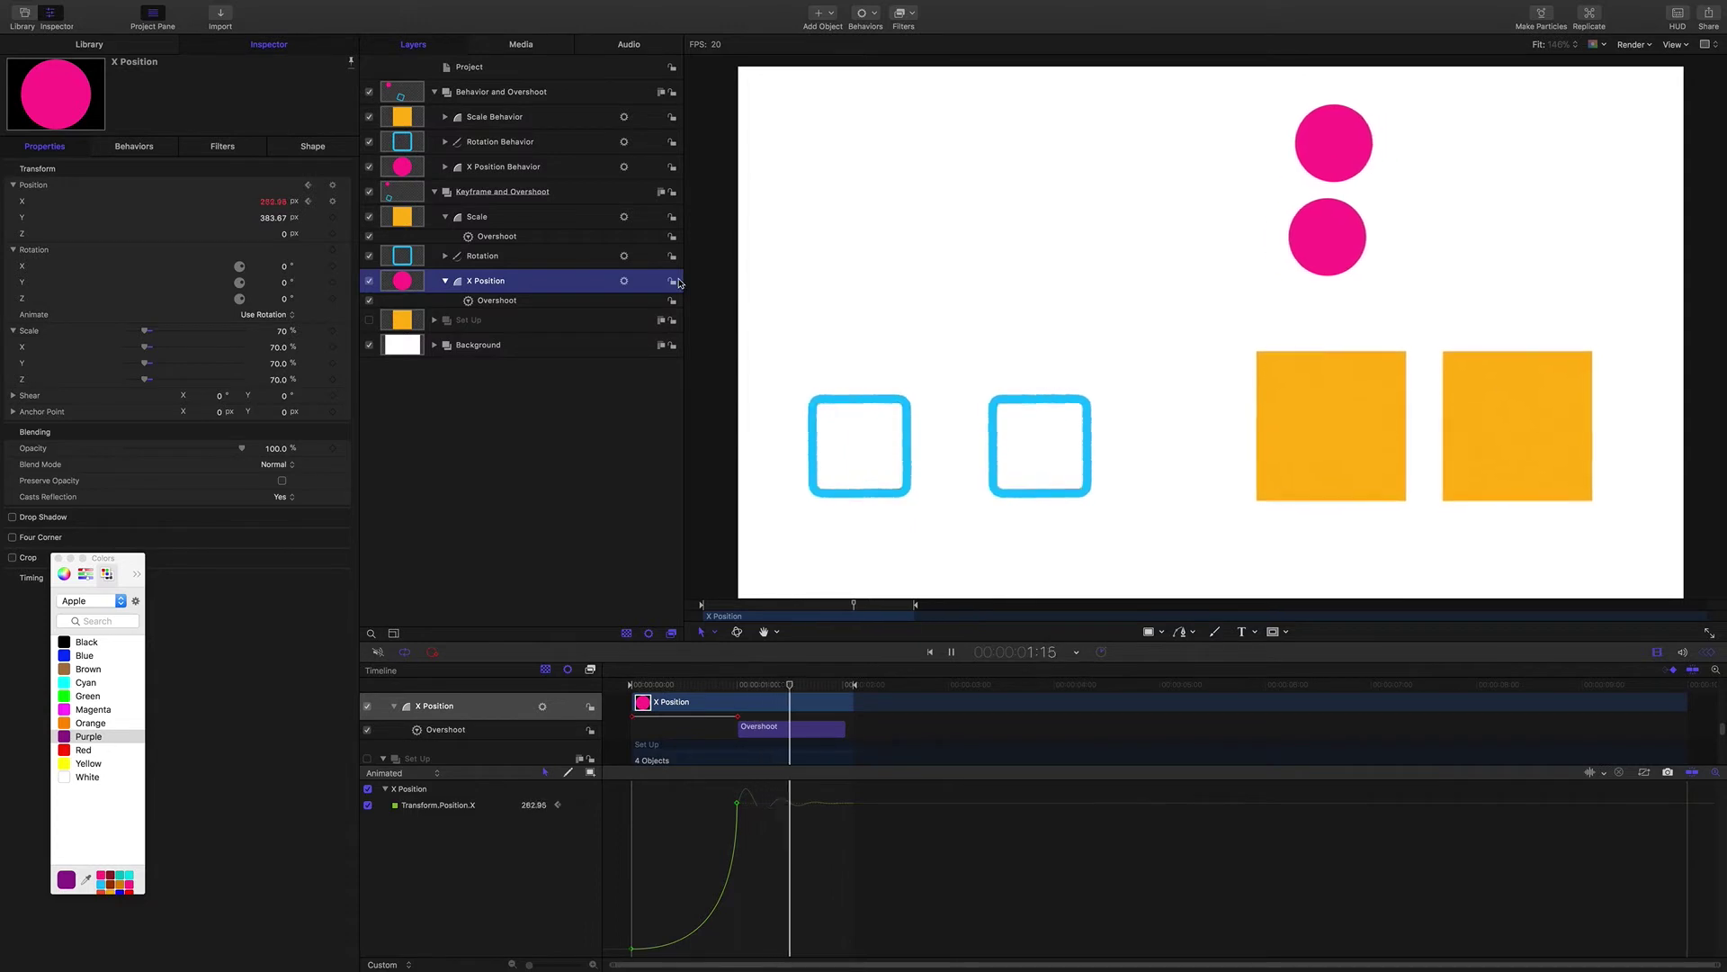
pyautogui.click(480, 170)
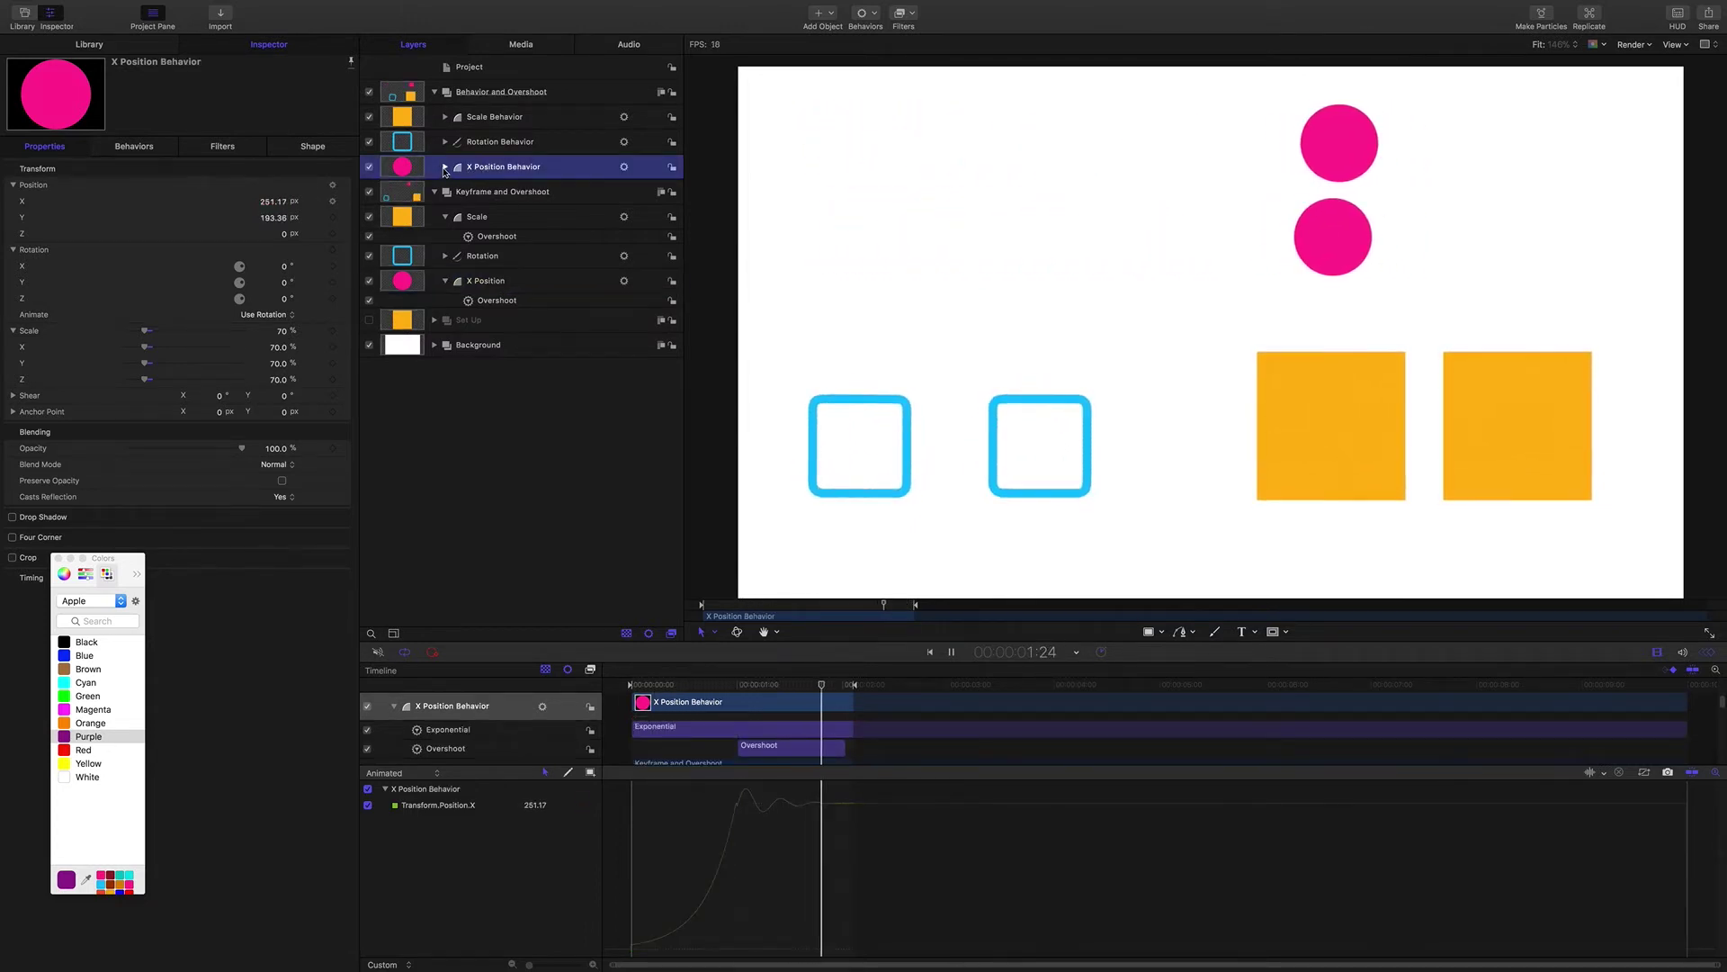
pyautogui.click(445, 166)
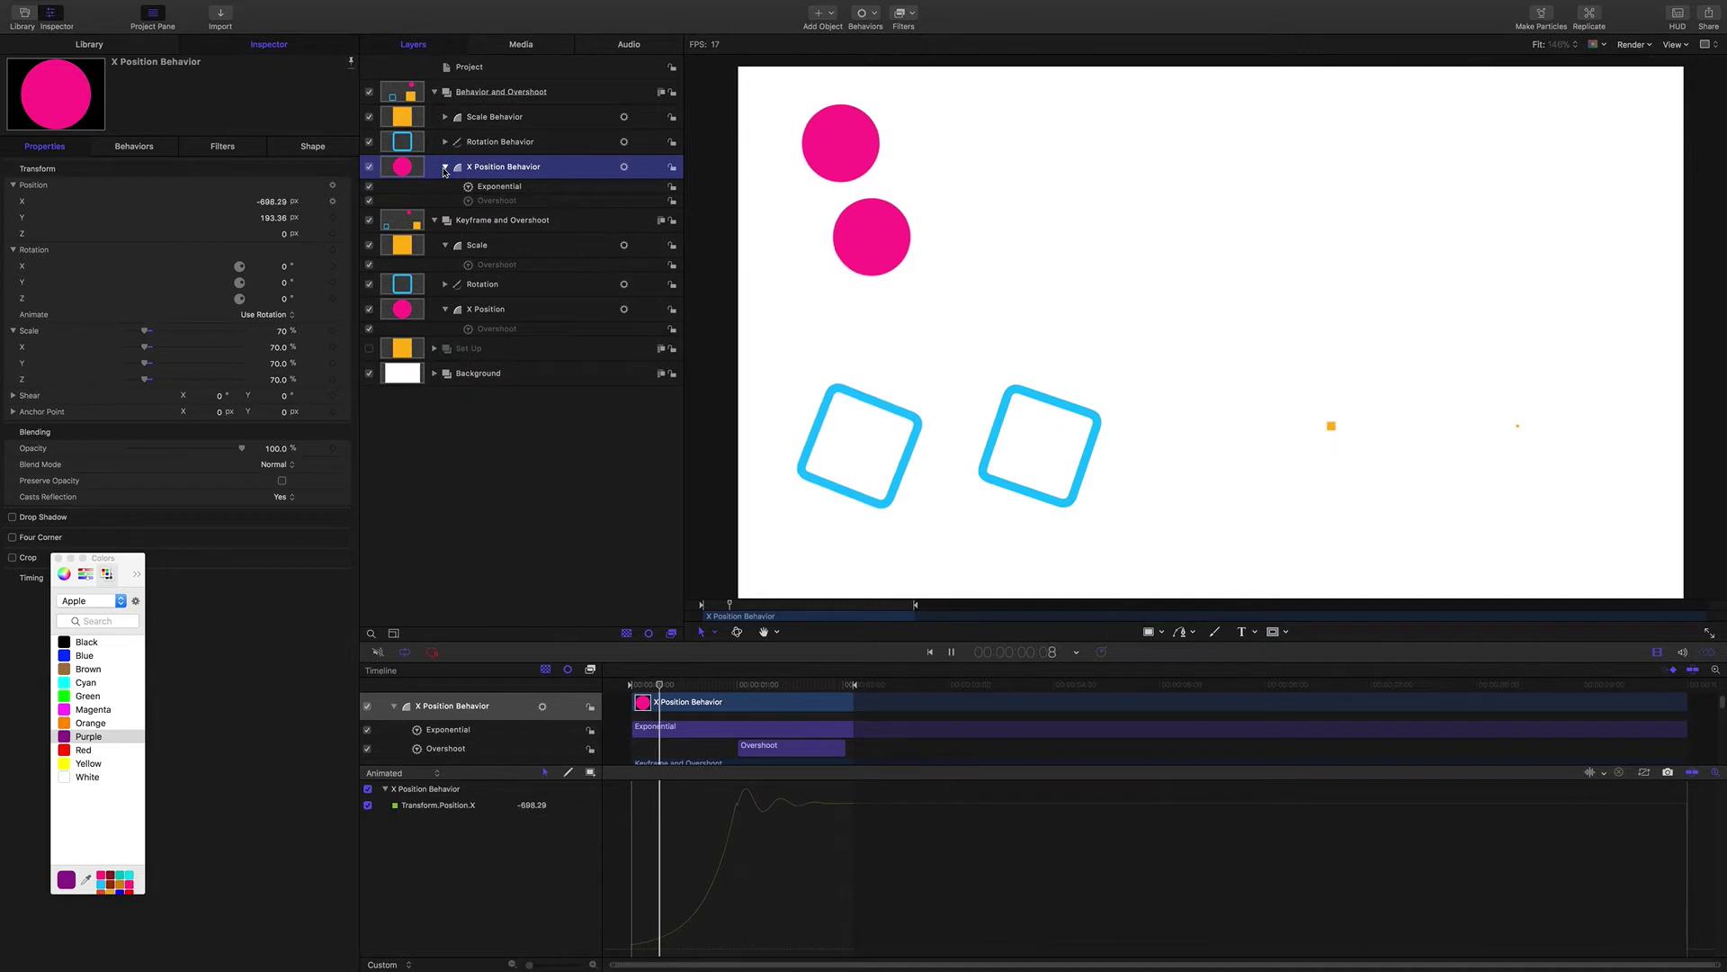
pyautogui.click(494, 188)
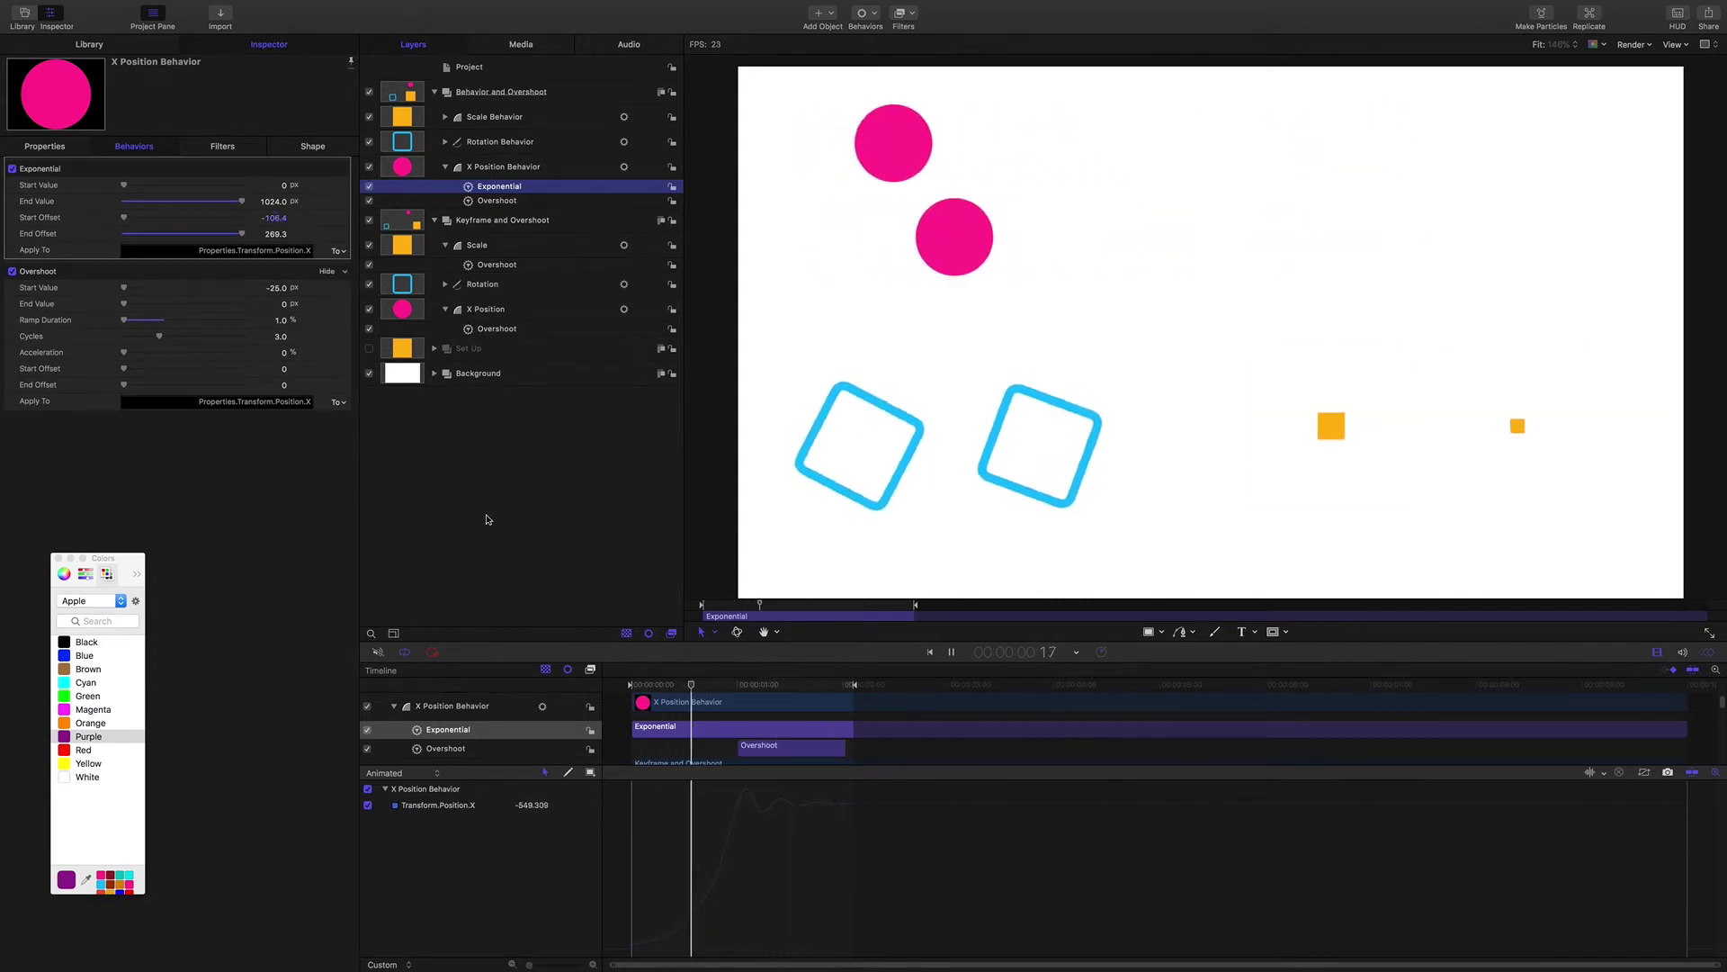
pyautogui.press('space')
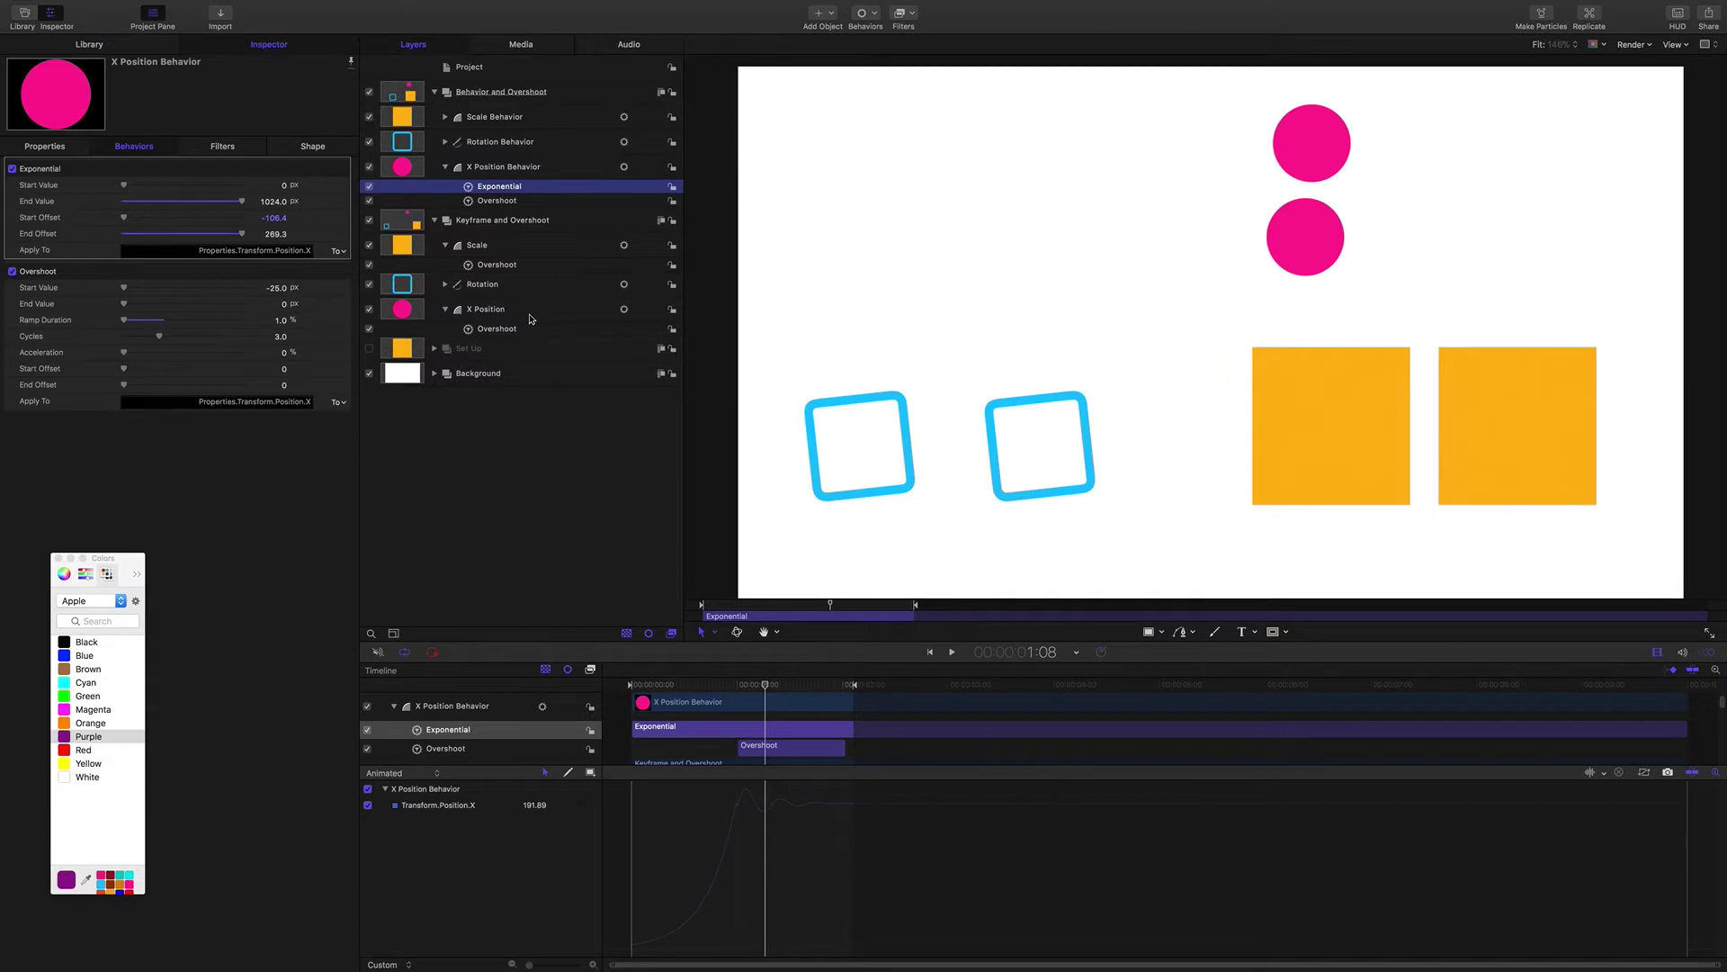
# Compare the animation curves of the keyframed X Position circle and the X Position Behavior circle.
pyautogui.click(500, 313)
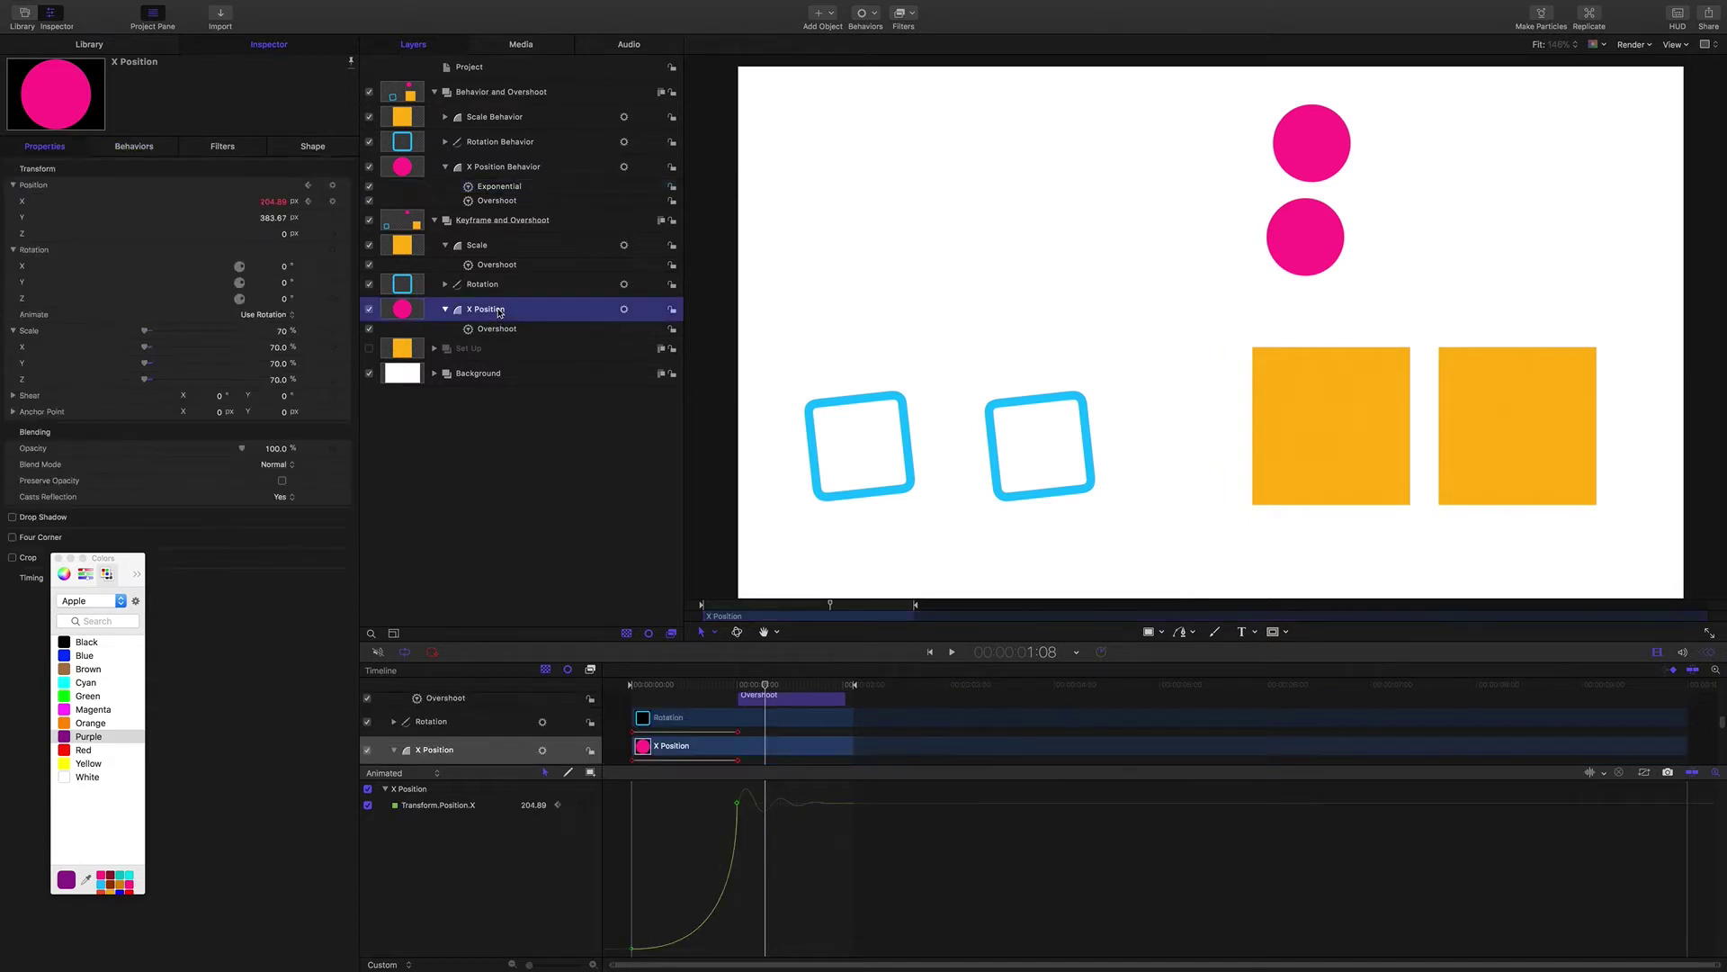
pyautogui.click(513, 169)
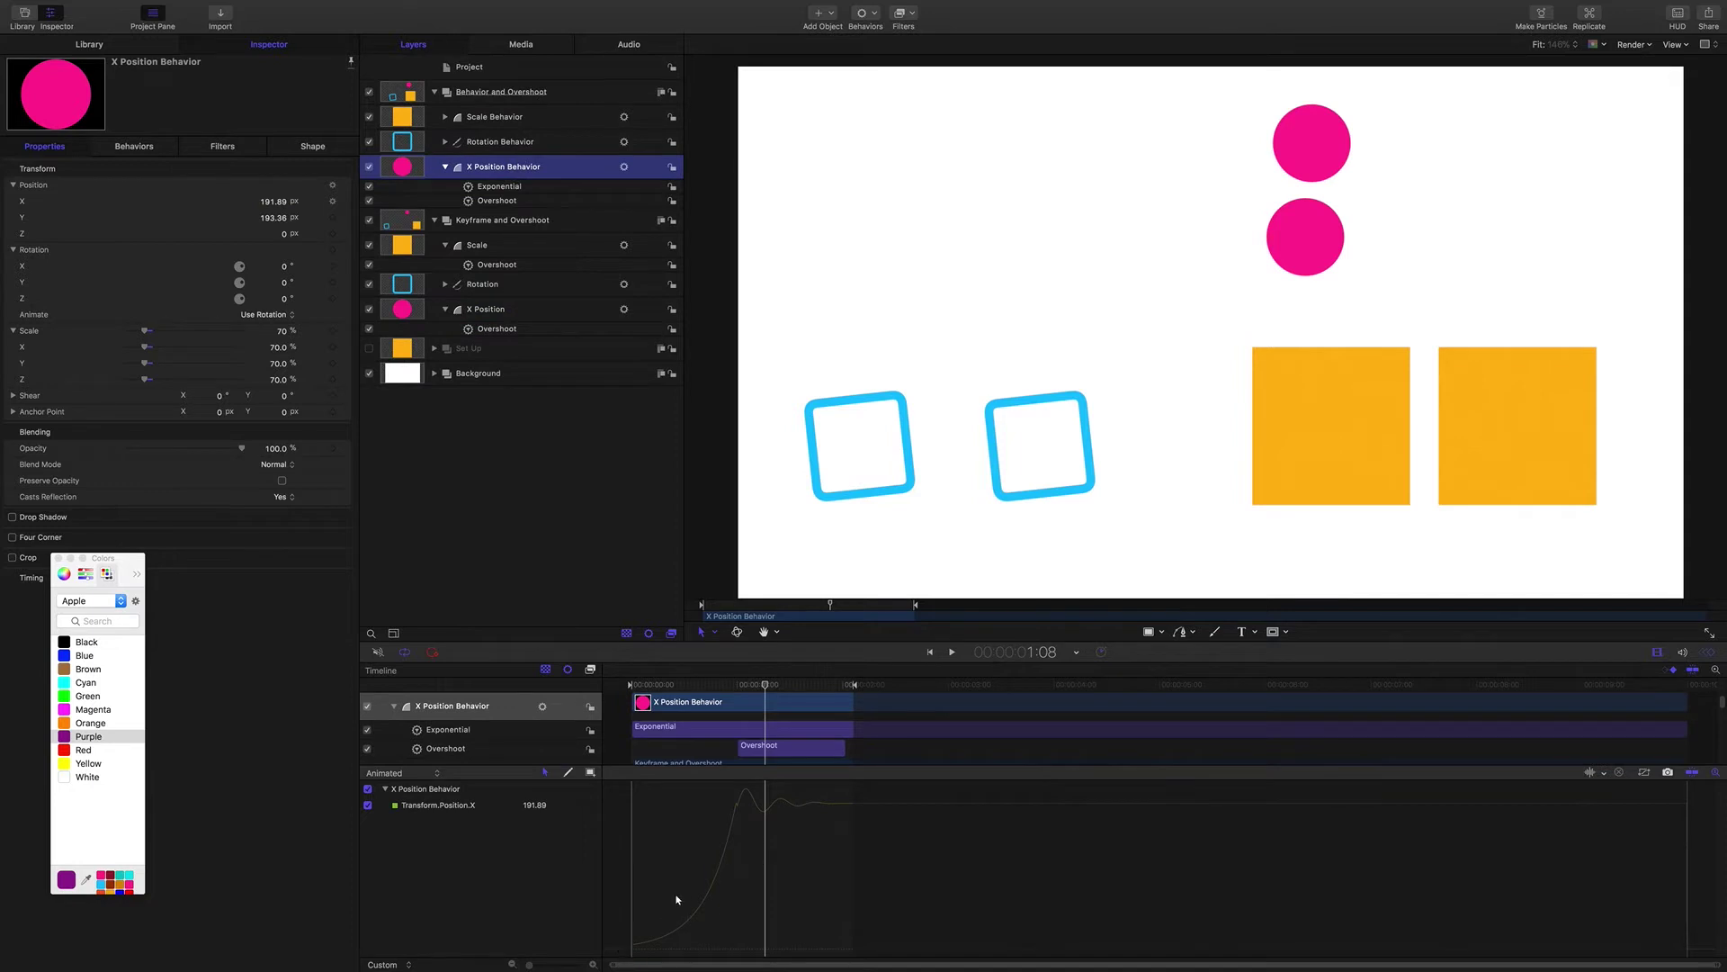
pyautogui.click(493, 312)
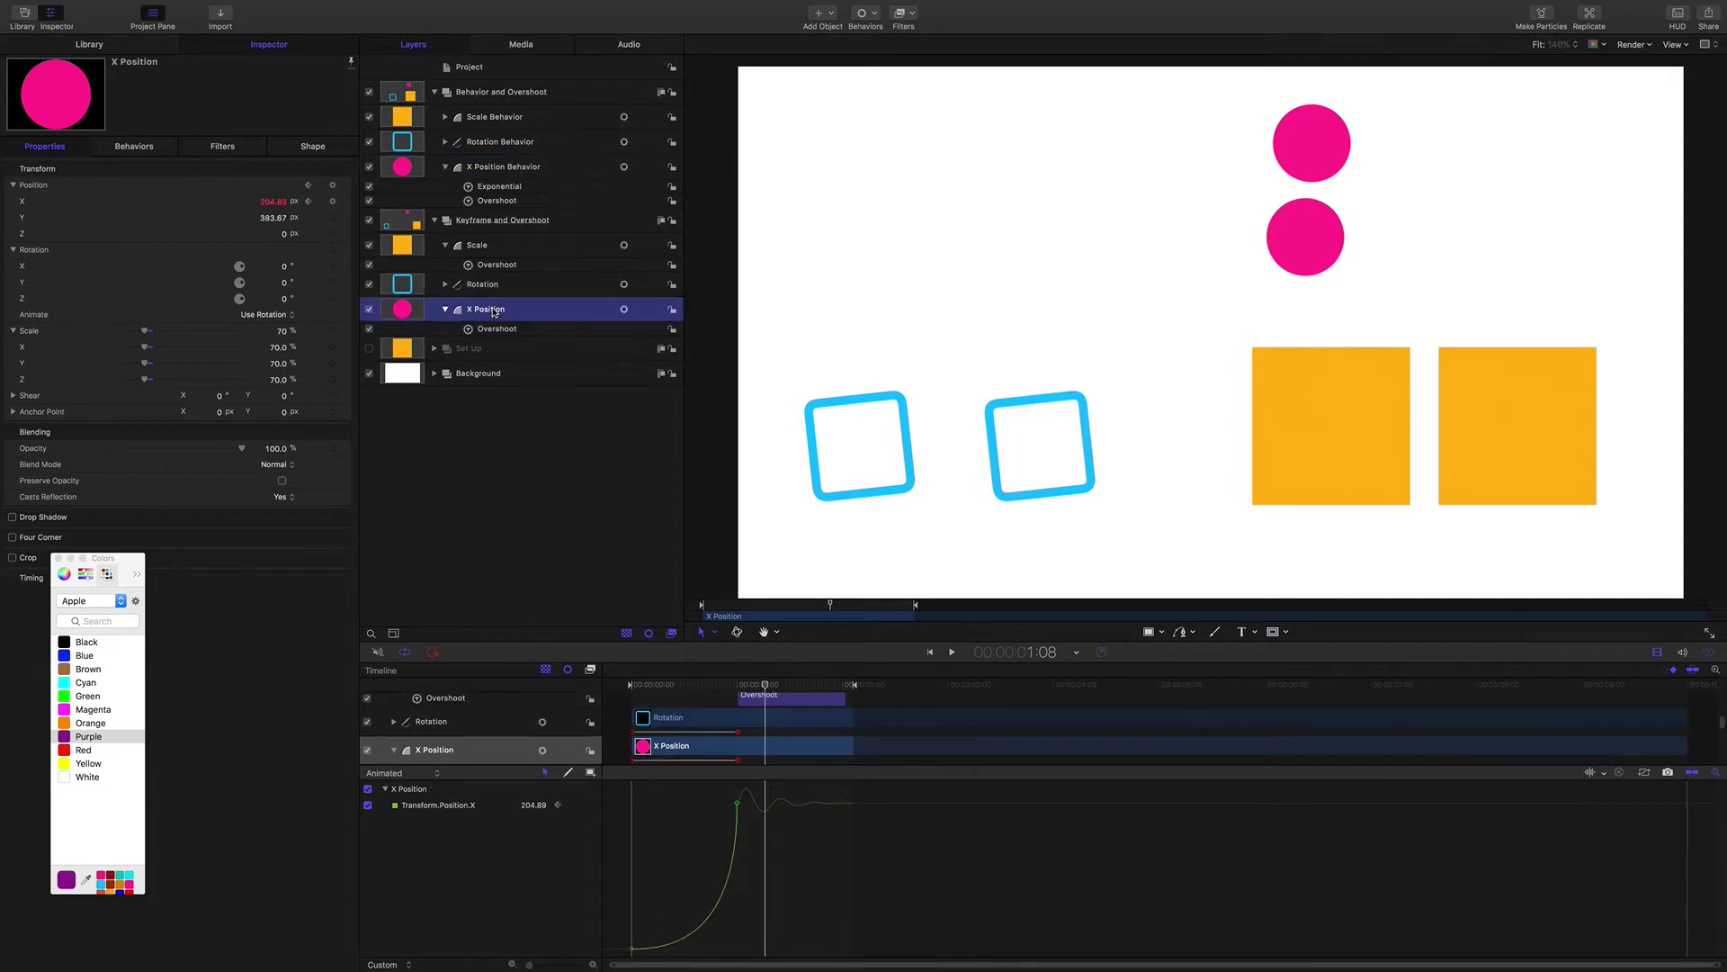
# Set the Start Offset of X Position Behavior's Exponential behavior to 0 and check against the keyframed X Position curve.
pyautogui.click(502, 187)
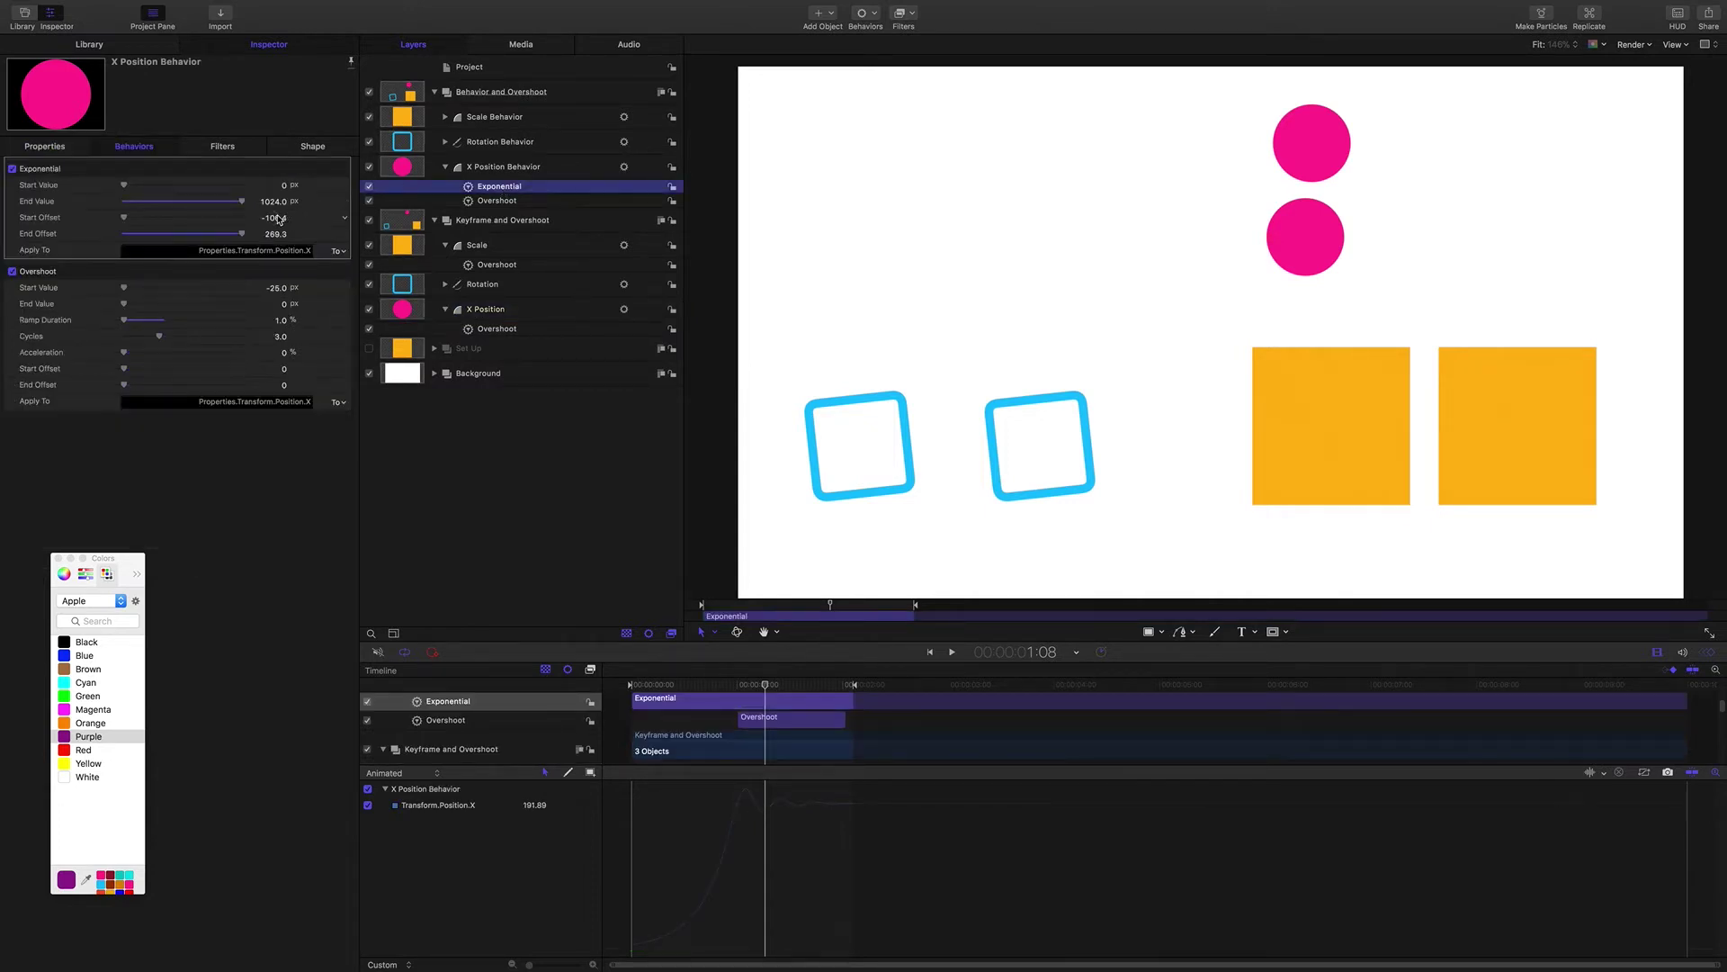
pyautogui.doubleClick(275, 217)
pyautogui.write('0')
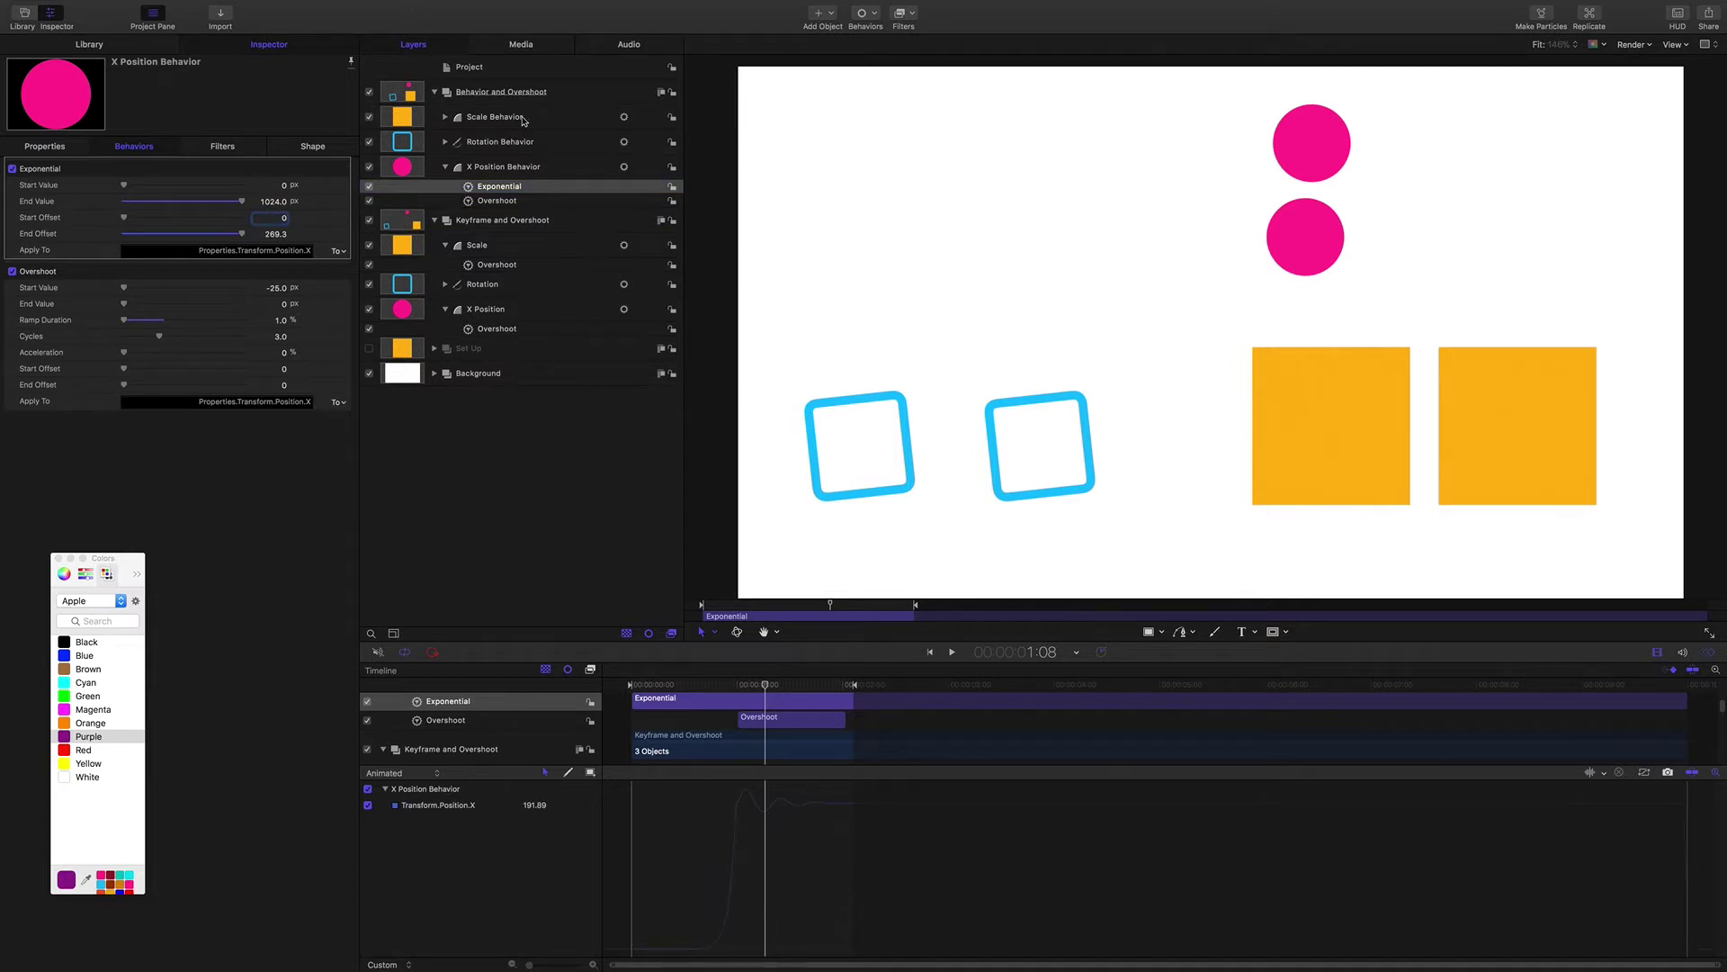
pyautogui.click(506, 309)
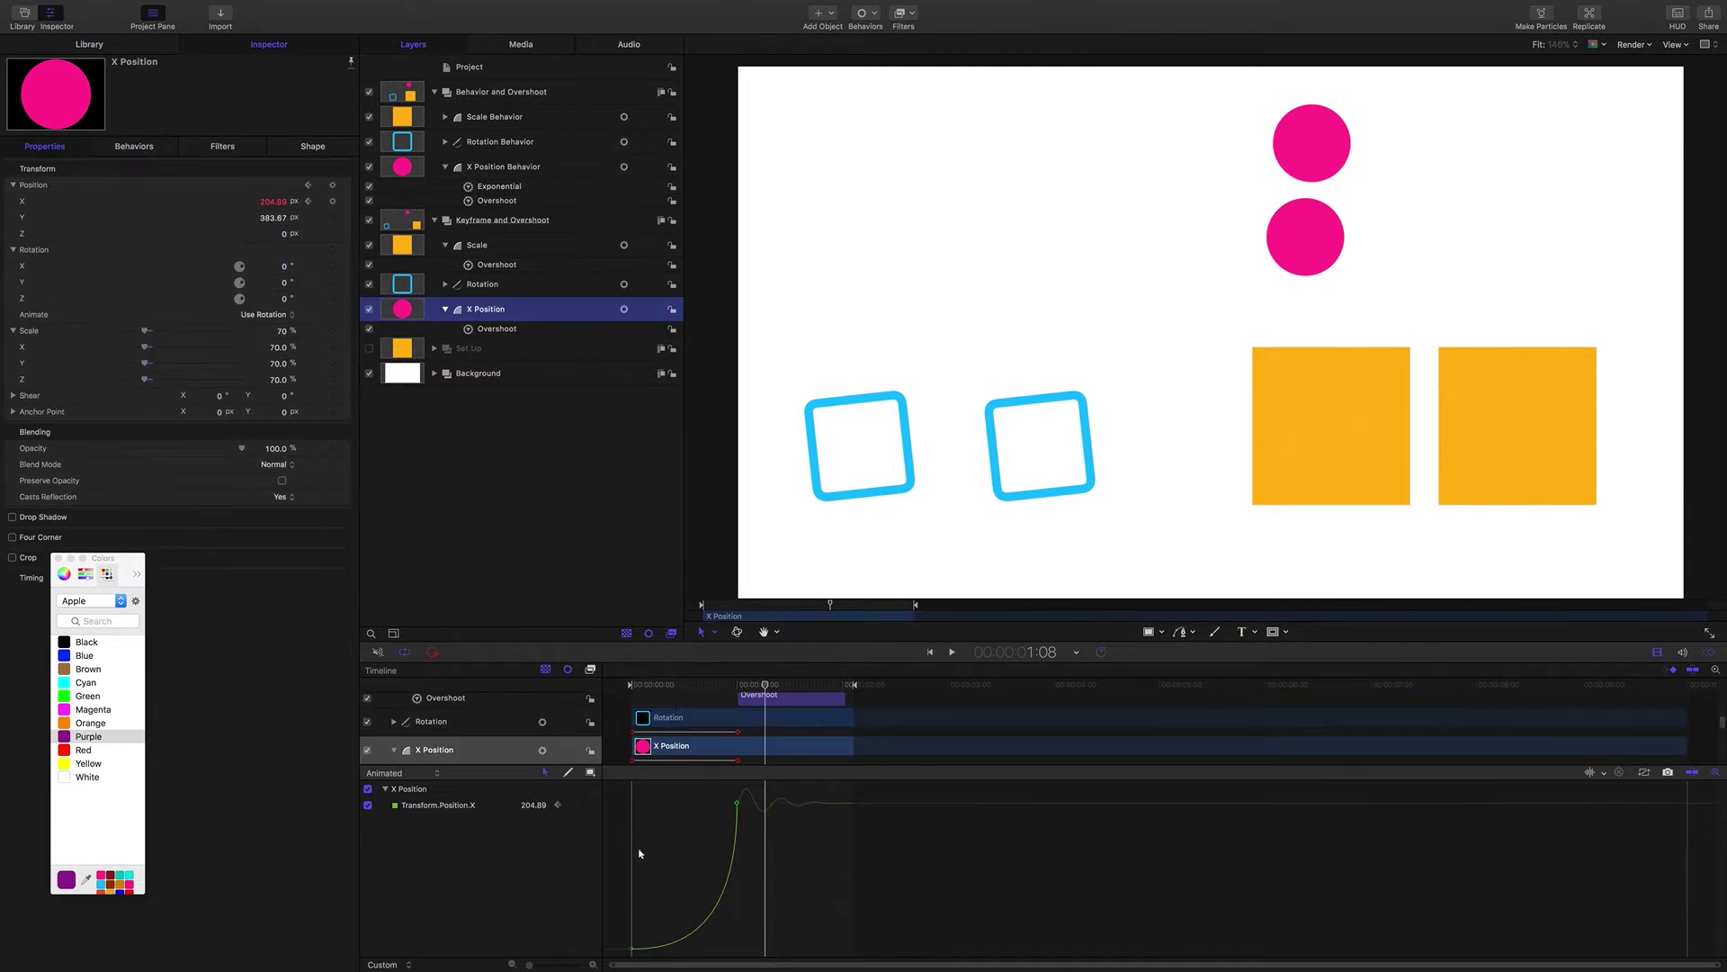
# With the playhead at 1:01, set the circle's Exponential Start Offset to about -80 and preview the animation.
pyautogui.click(502, 187)
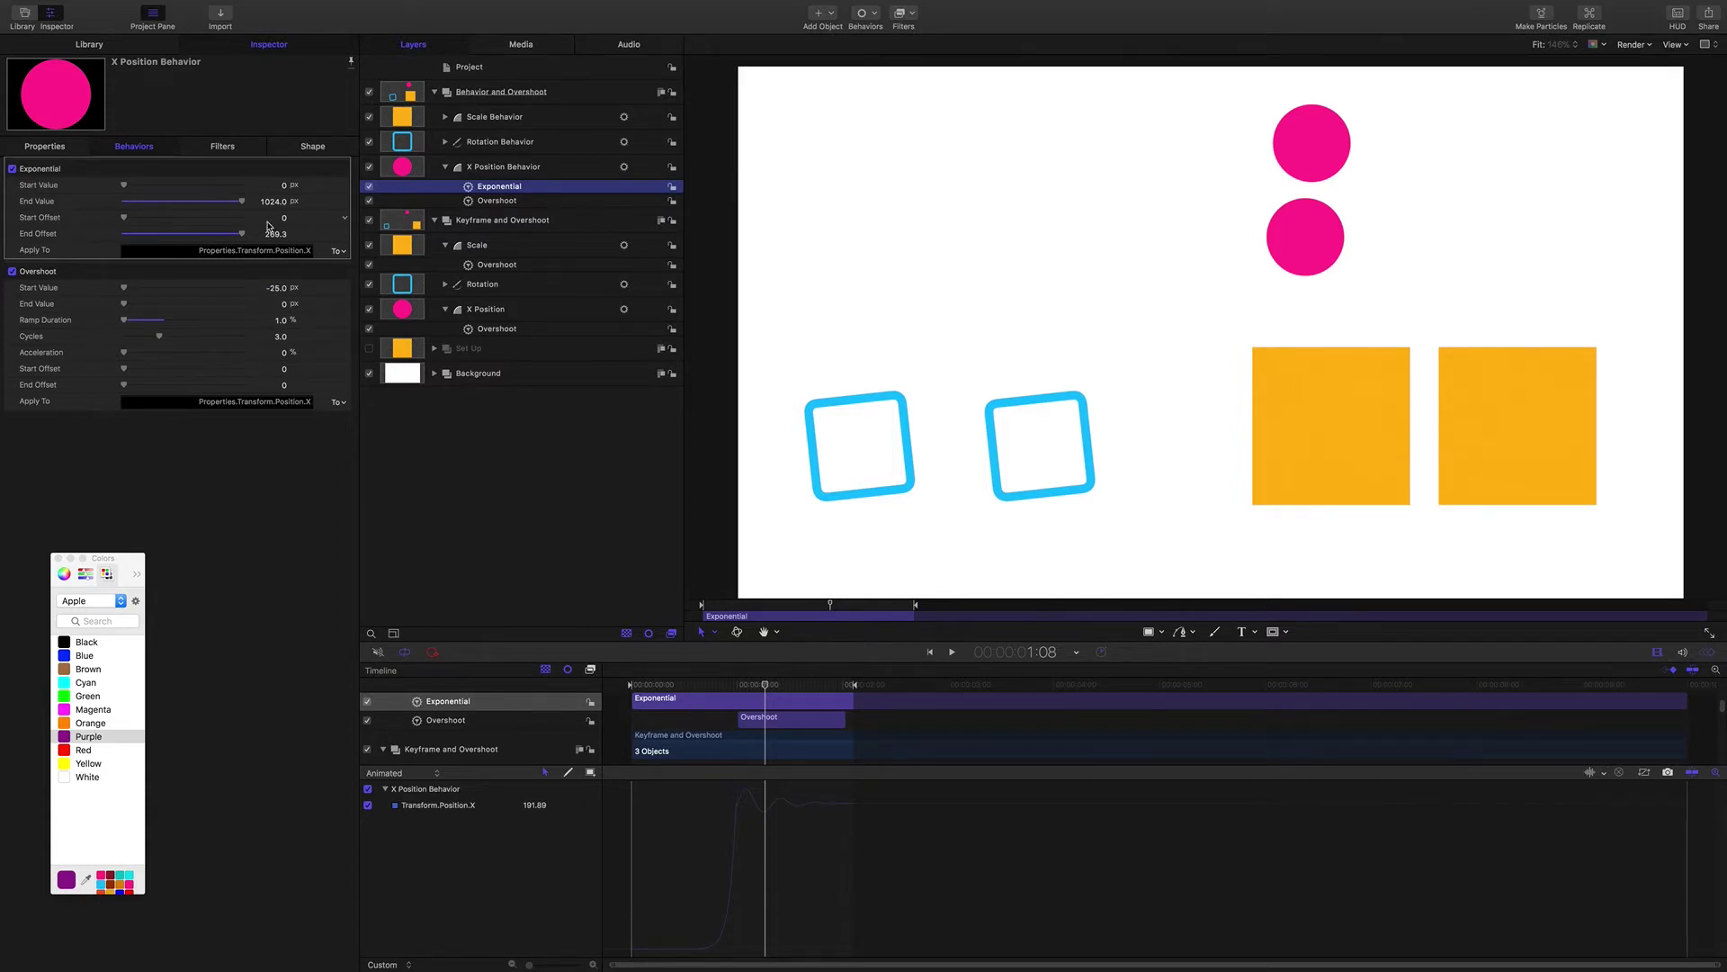
pyautogui.moveTo(764, 684); pyautogui.dragTo(742, 689)
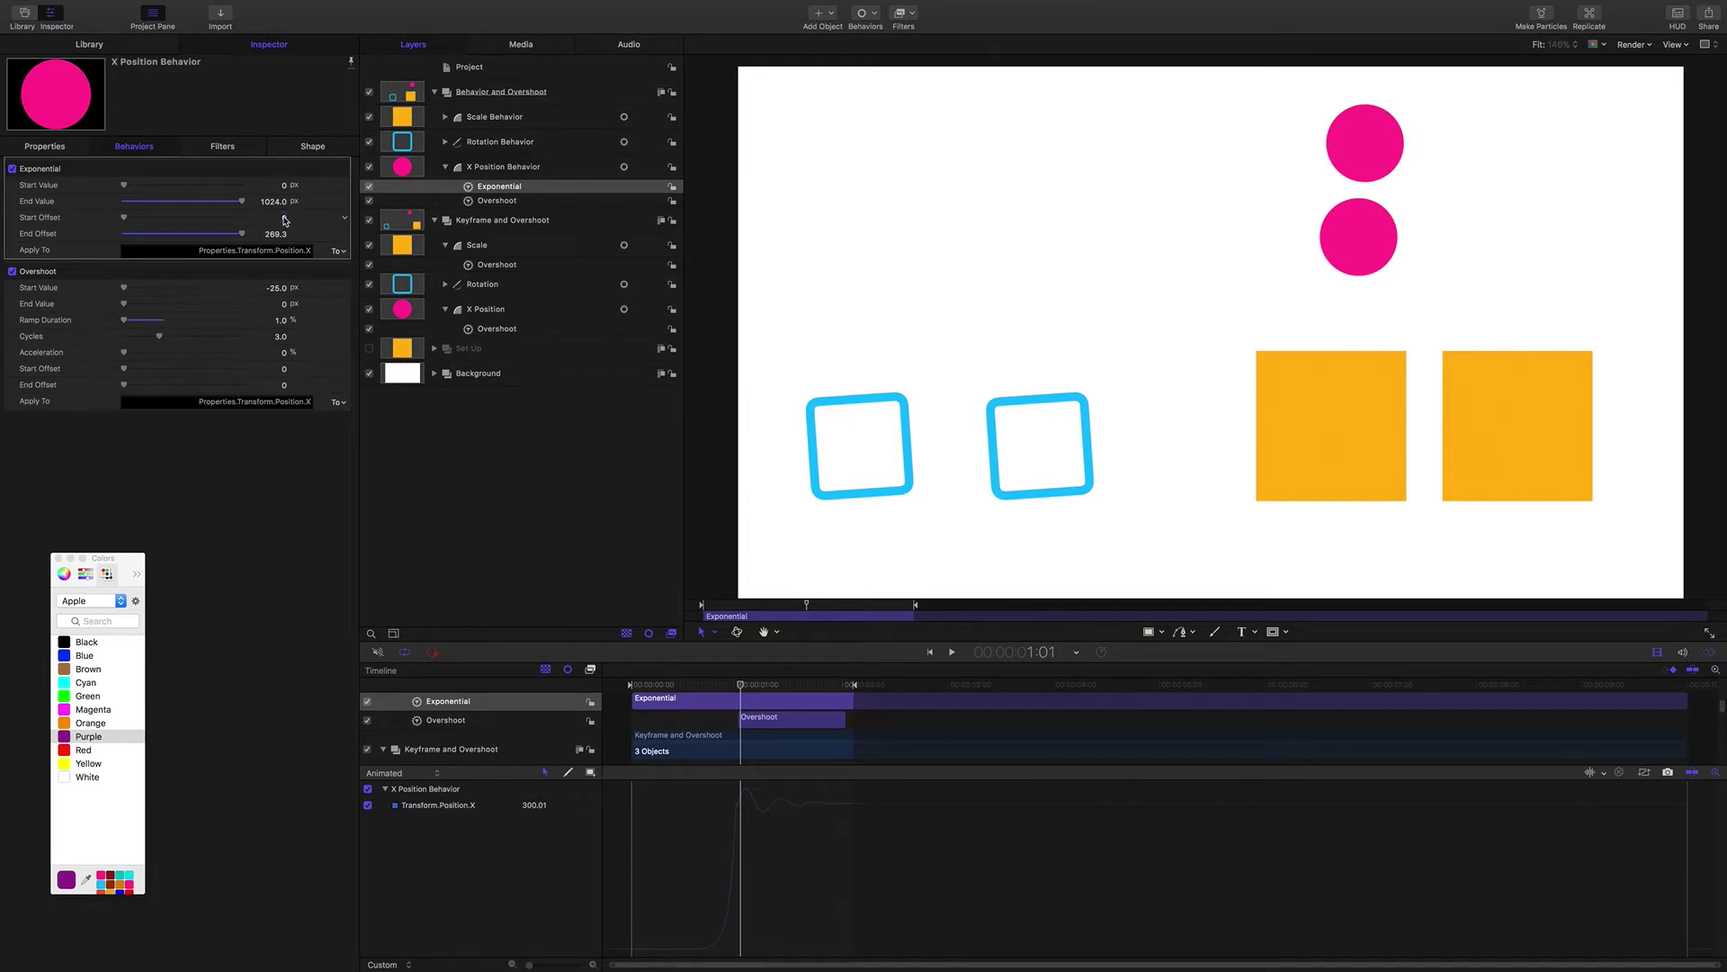
pyautogui.click(285, 220)
pyautogui.moveTo(285, 220); pyautogui.dragTo(277, 220)
pyautogui.press('space')
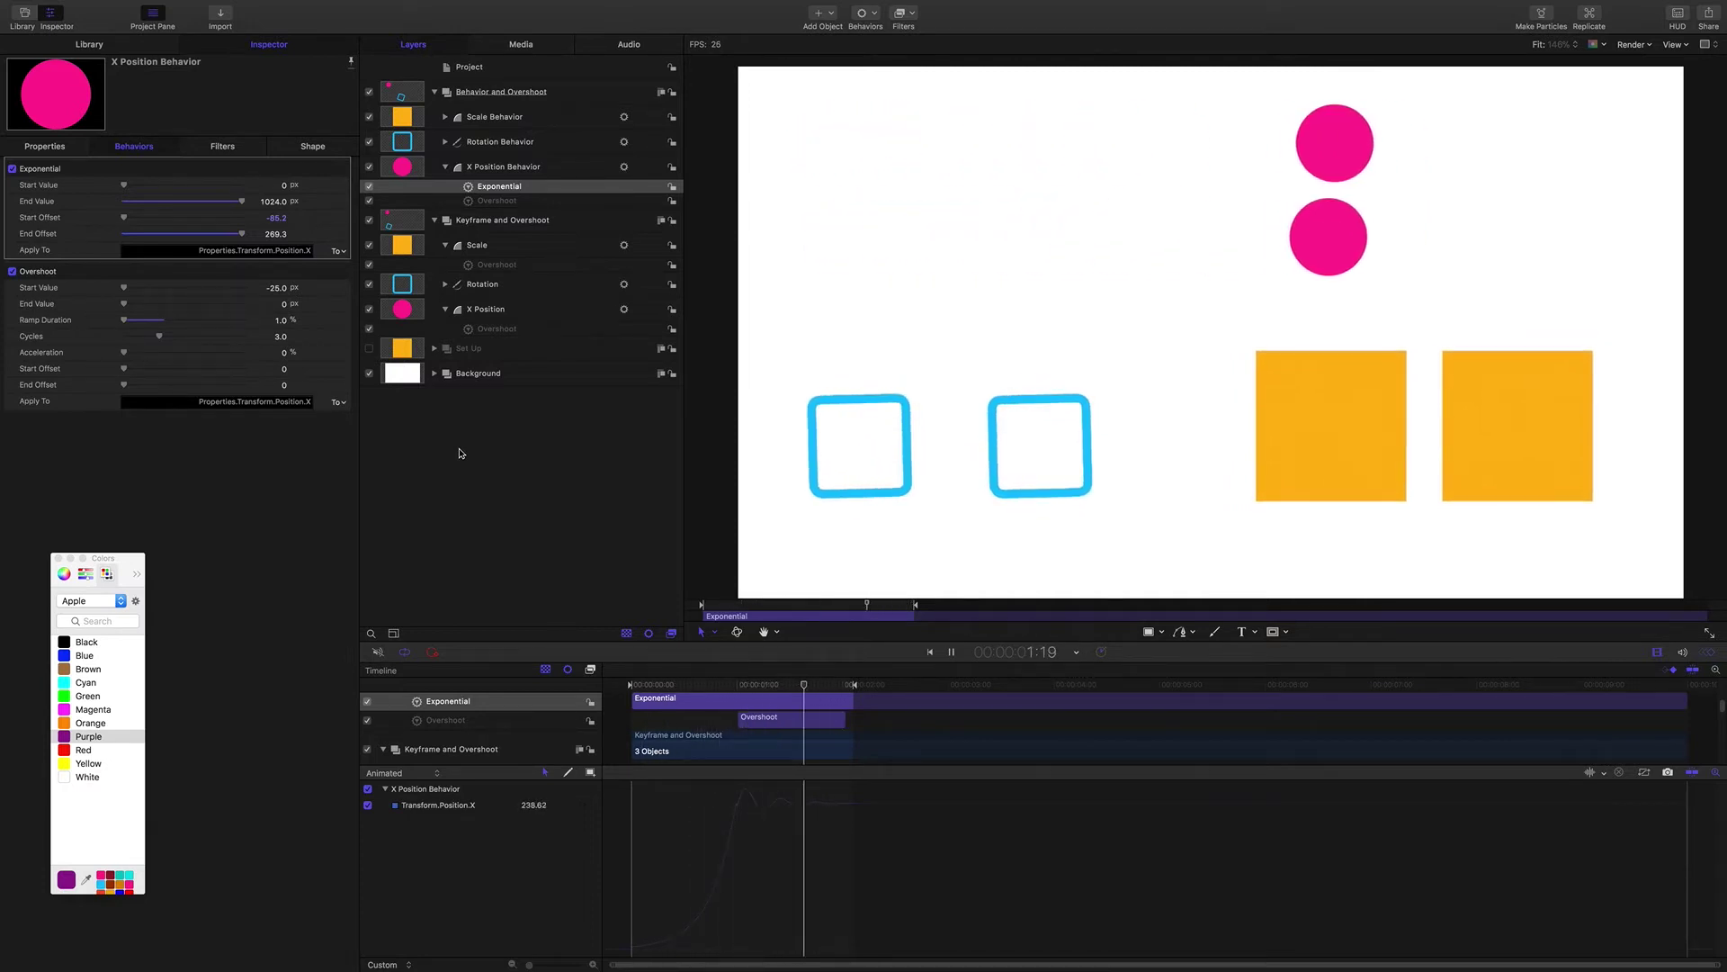
pyautogui.press('space')
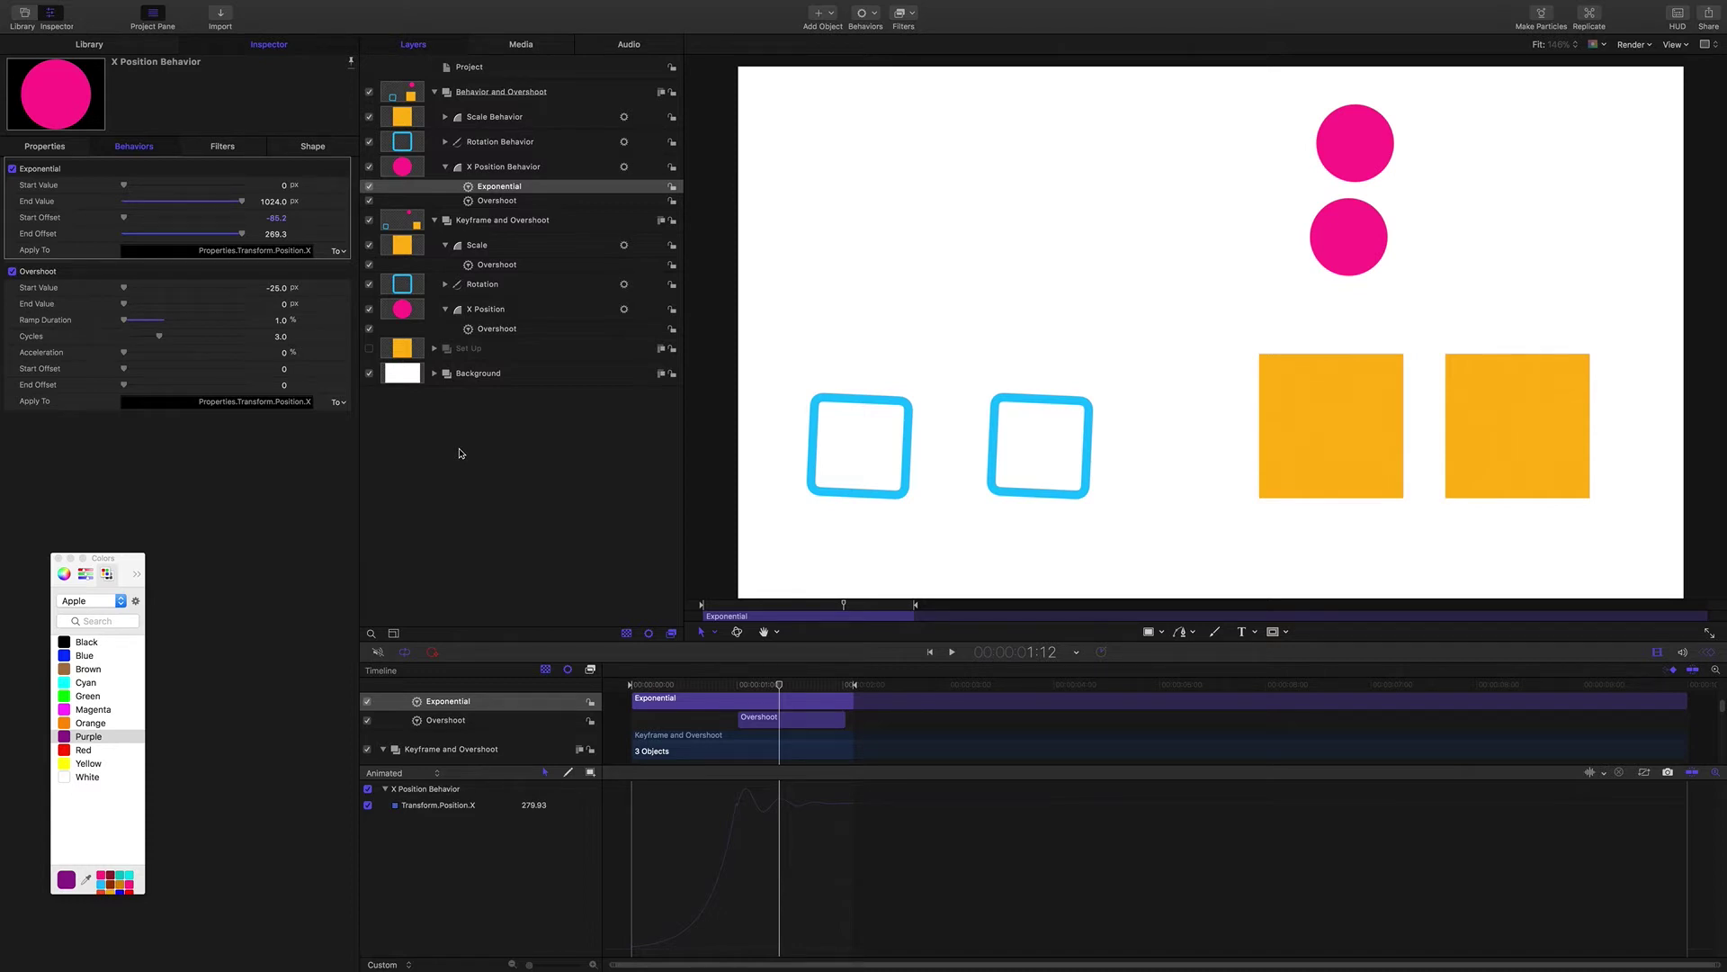
# Collapse and hide the Behavior and Overshoot and Keyframe and Overshoot groups, and expand the Set Up group.
pyautogui.click(435, 93)
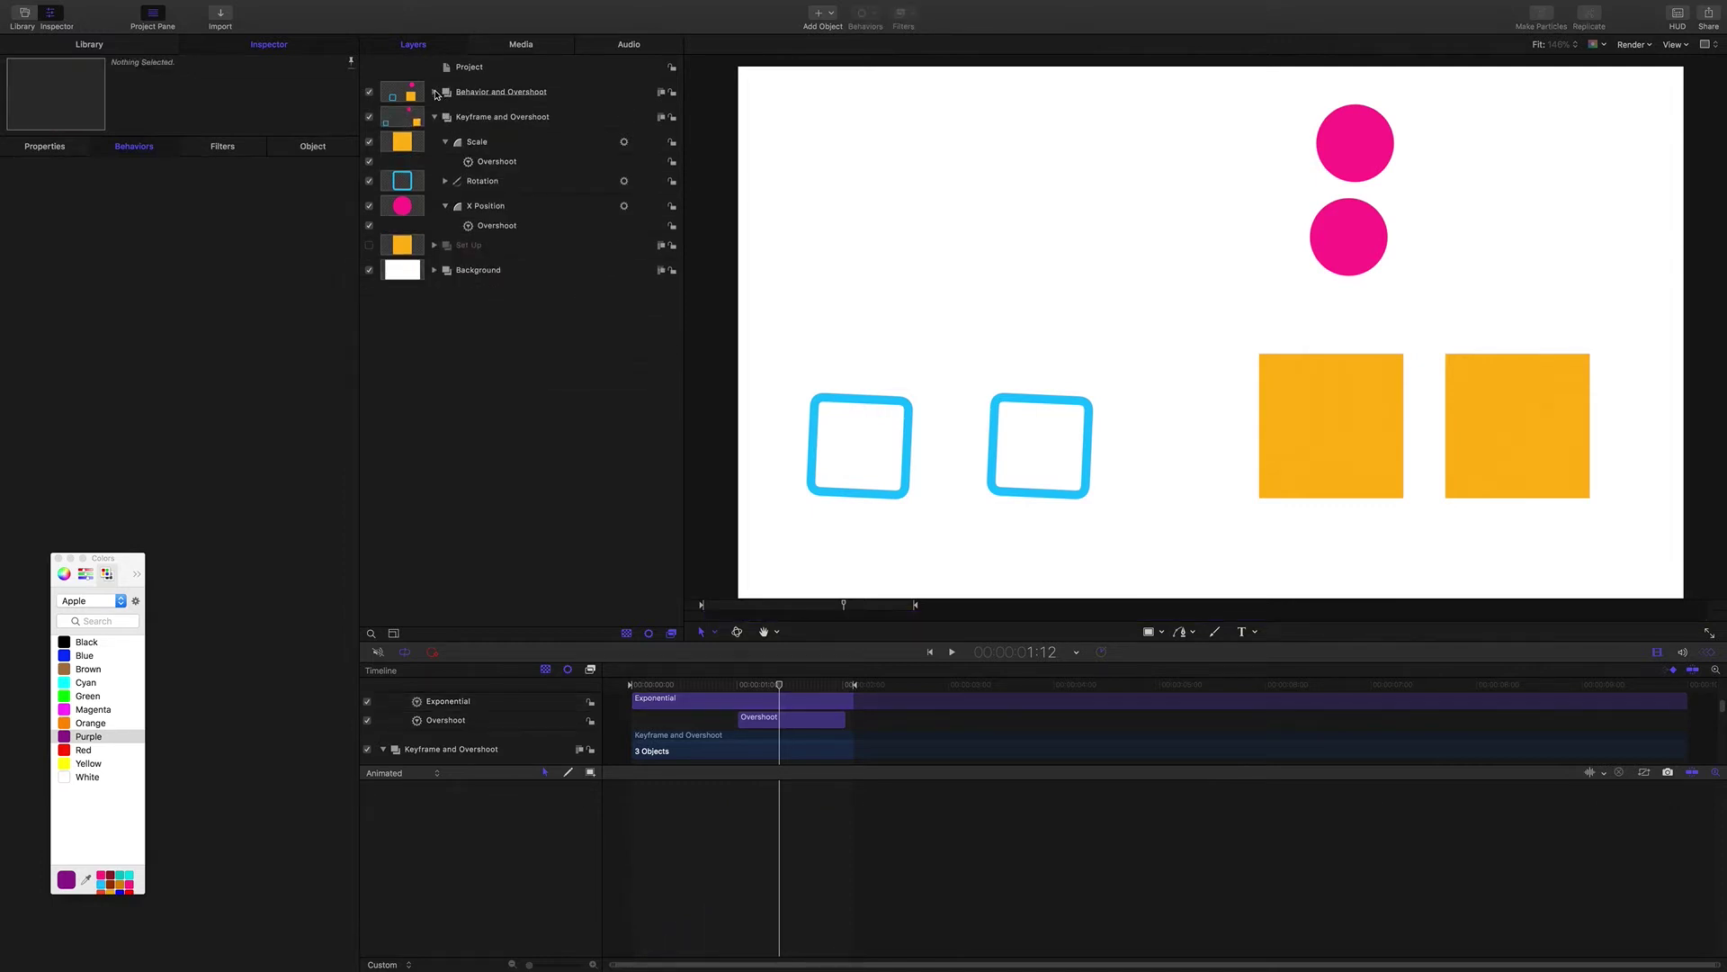
pyautogui.click(436, 117)
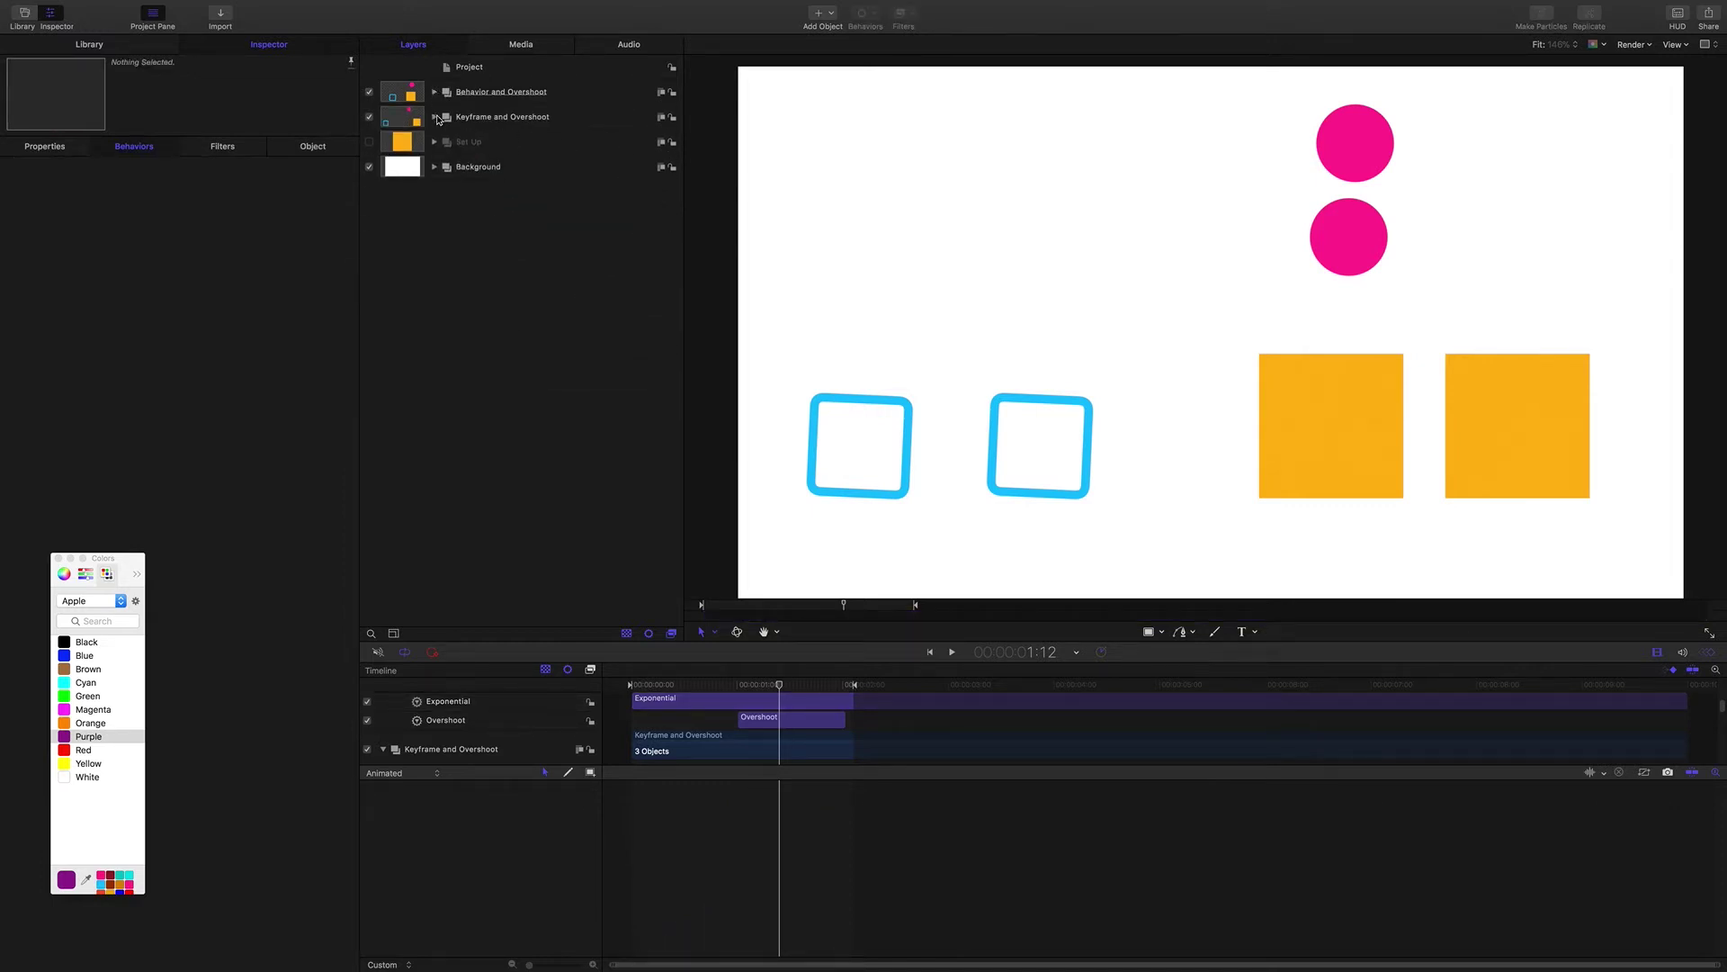
pyautogui.click(435, 142)
pyautogui.click(369, 92)
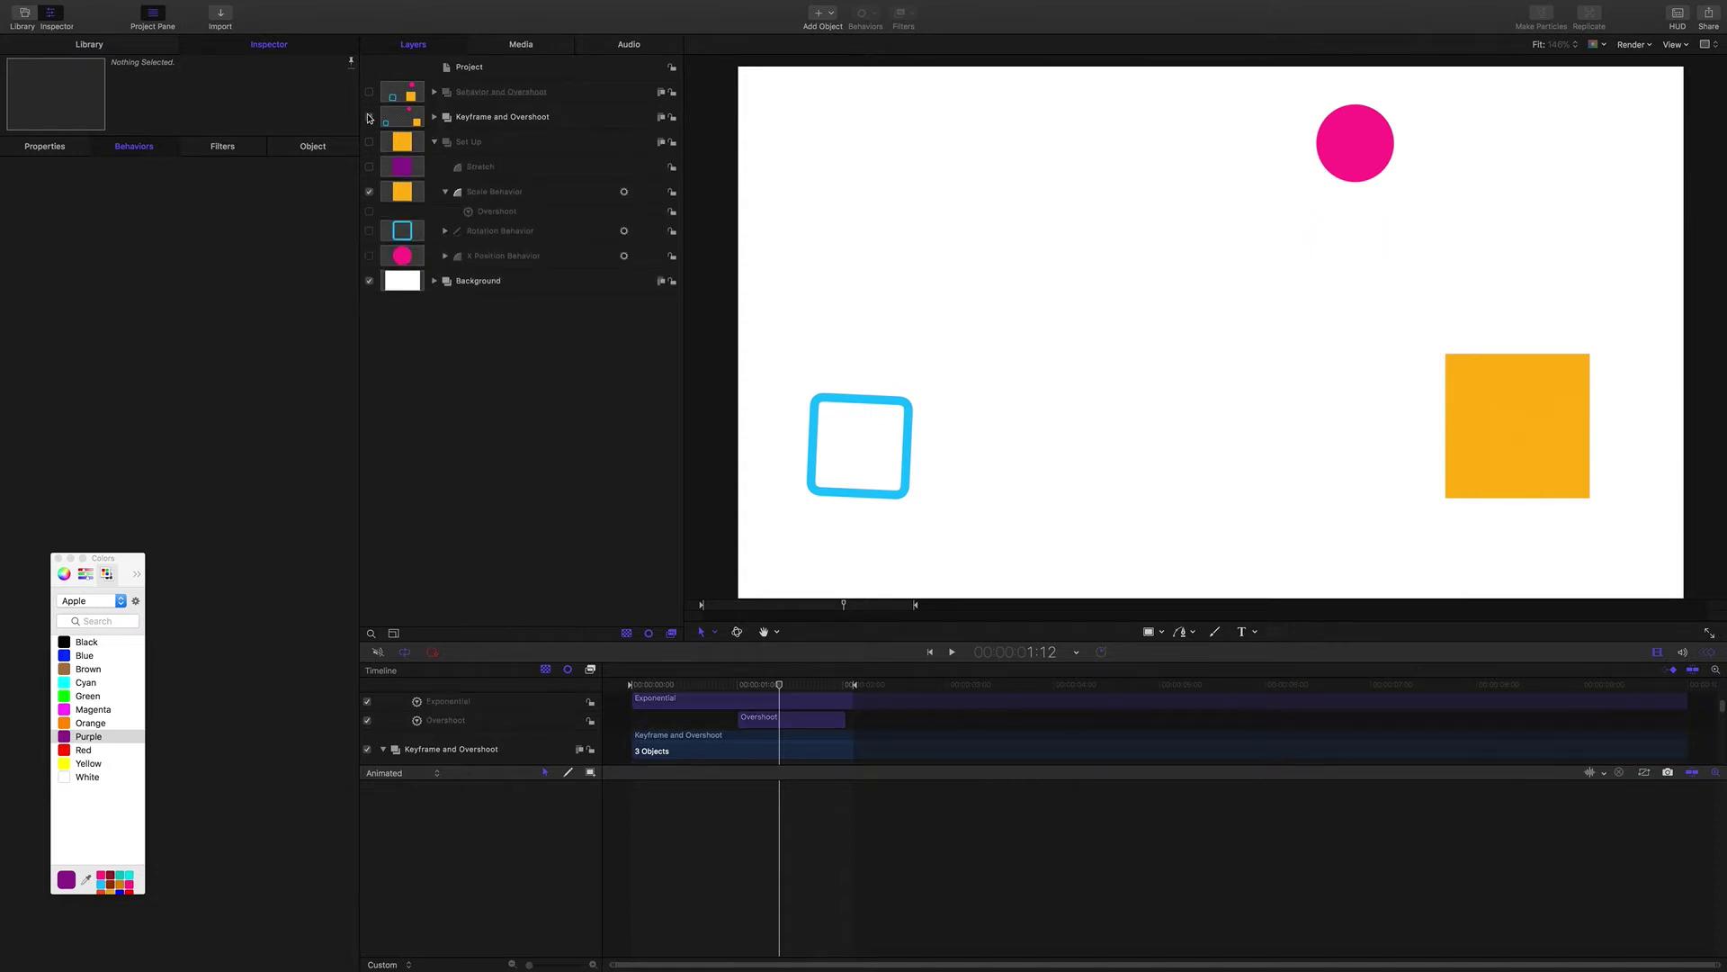
pyautogui.click(369, 118)
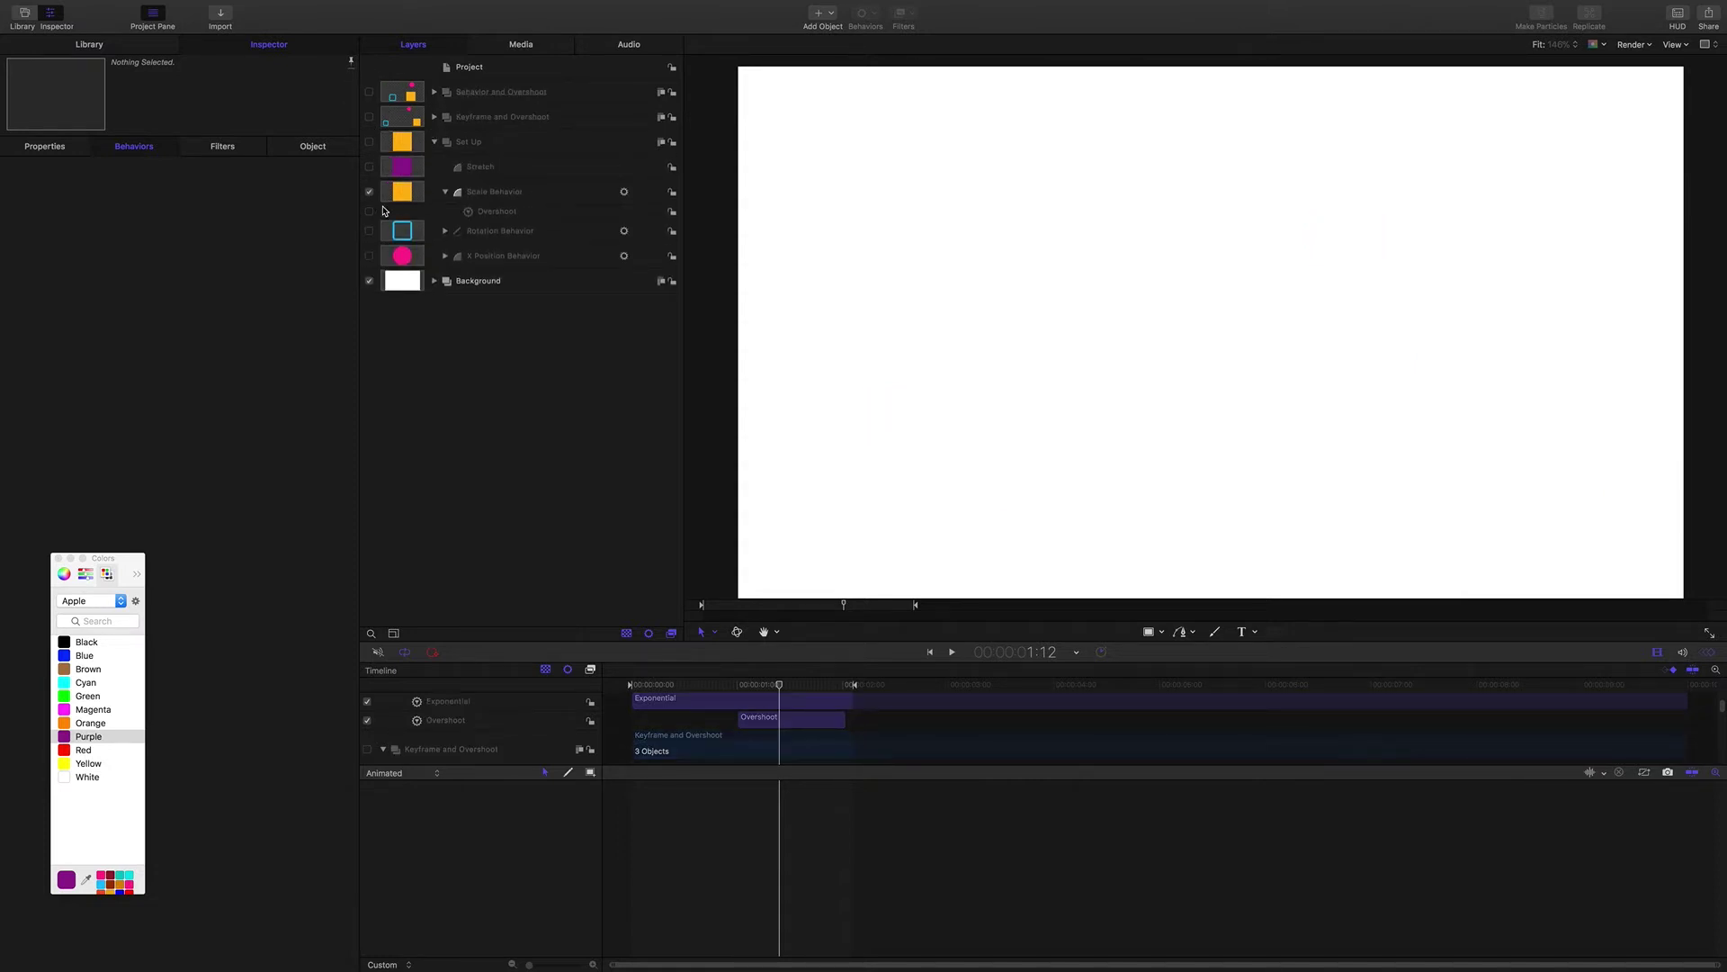
# Select the Scale Behavior square, place the playhead at frame 3 and make the Set Up group visible.
pyautogui.click(491, 193)
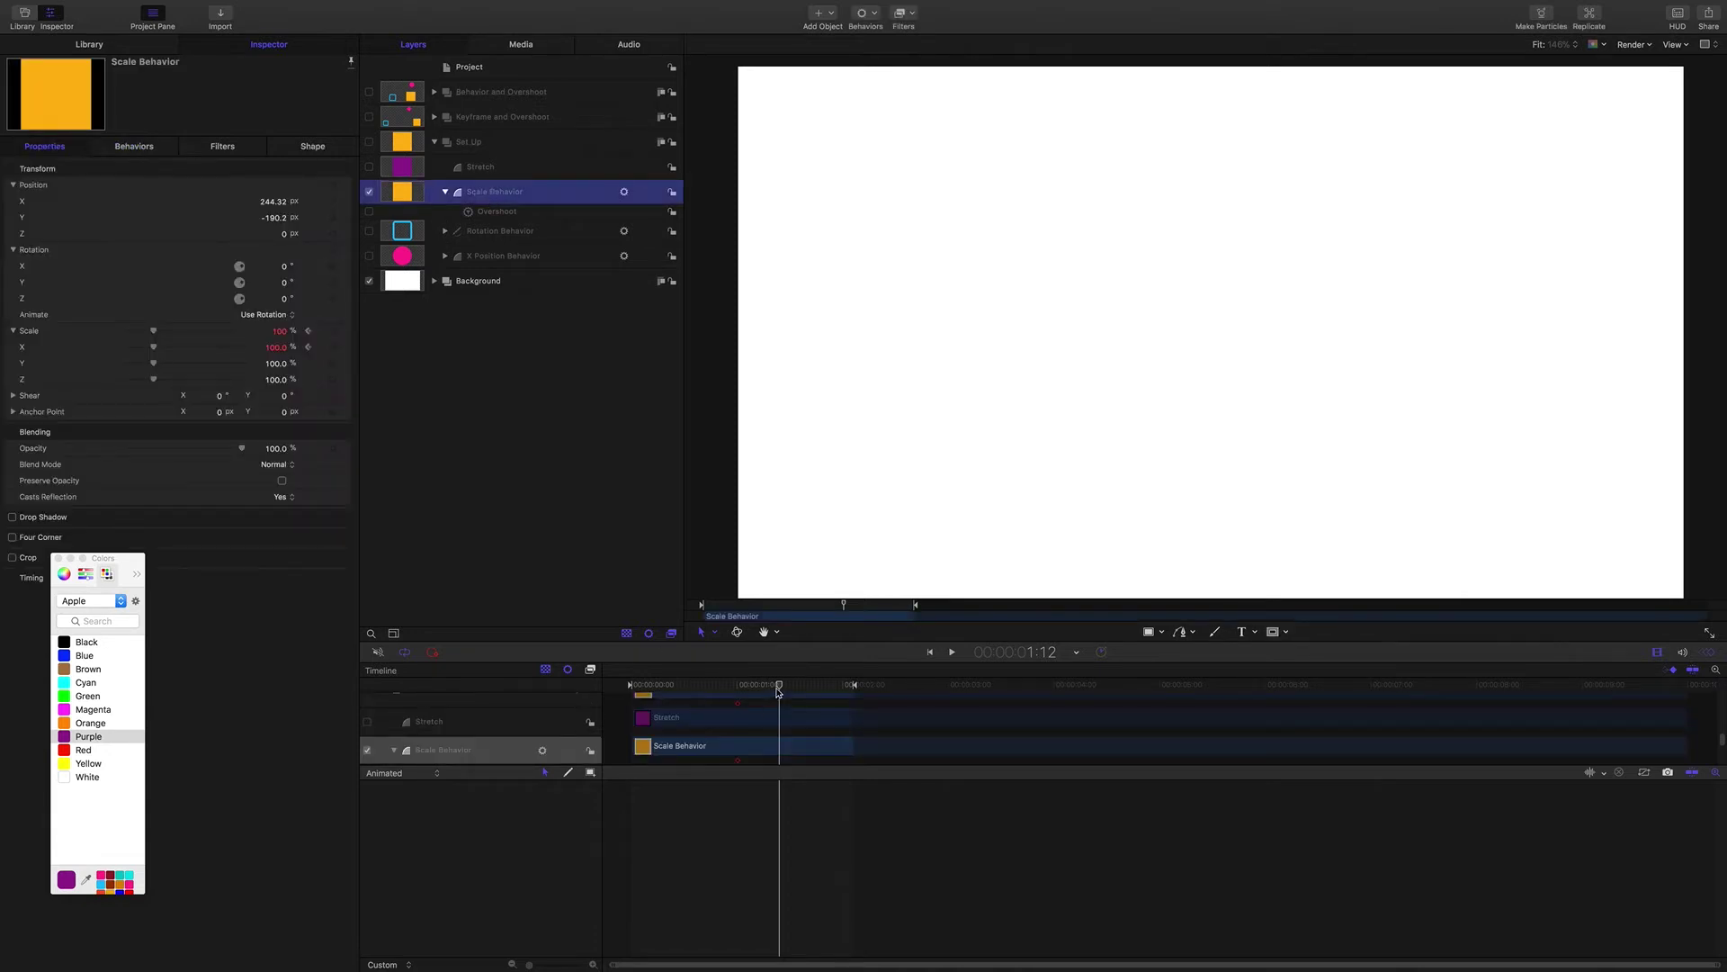
pyautogui.moveTo(779, 686); pyautogui.dragTo(642, 685)
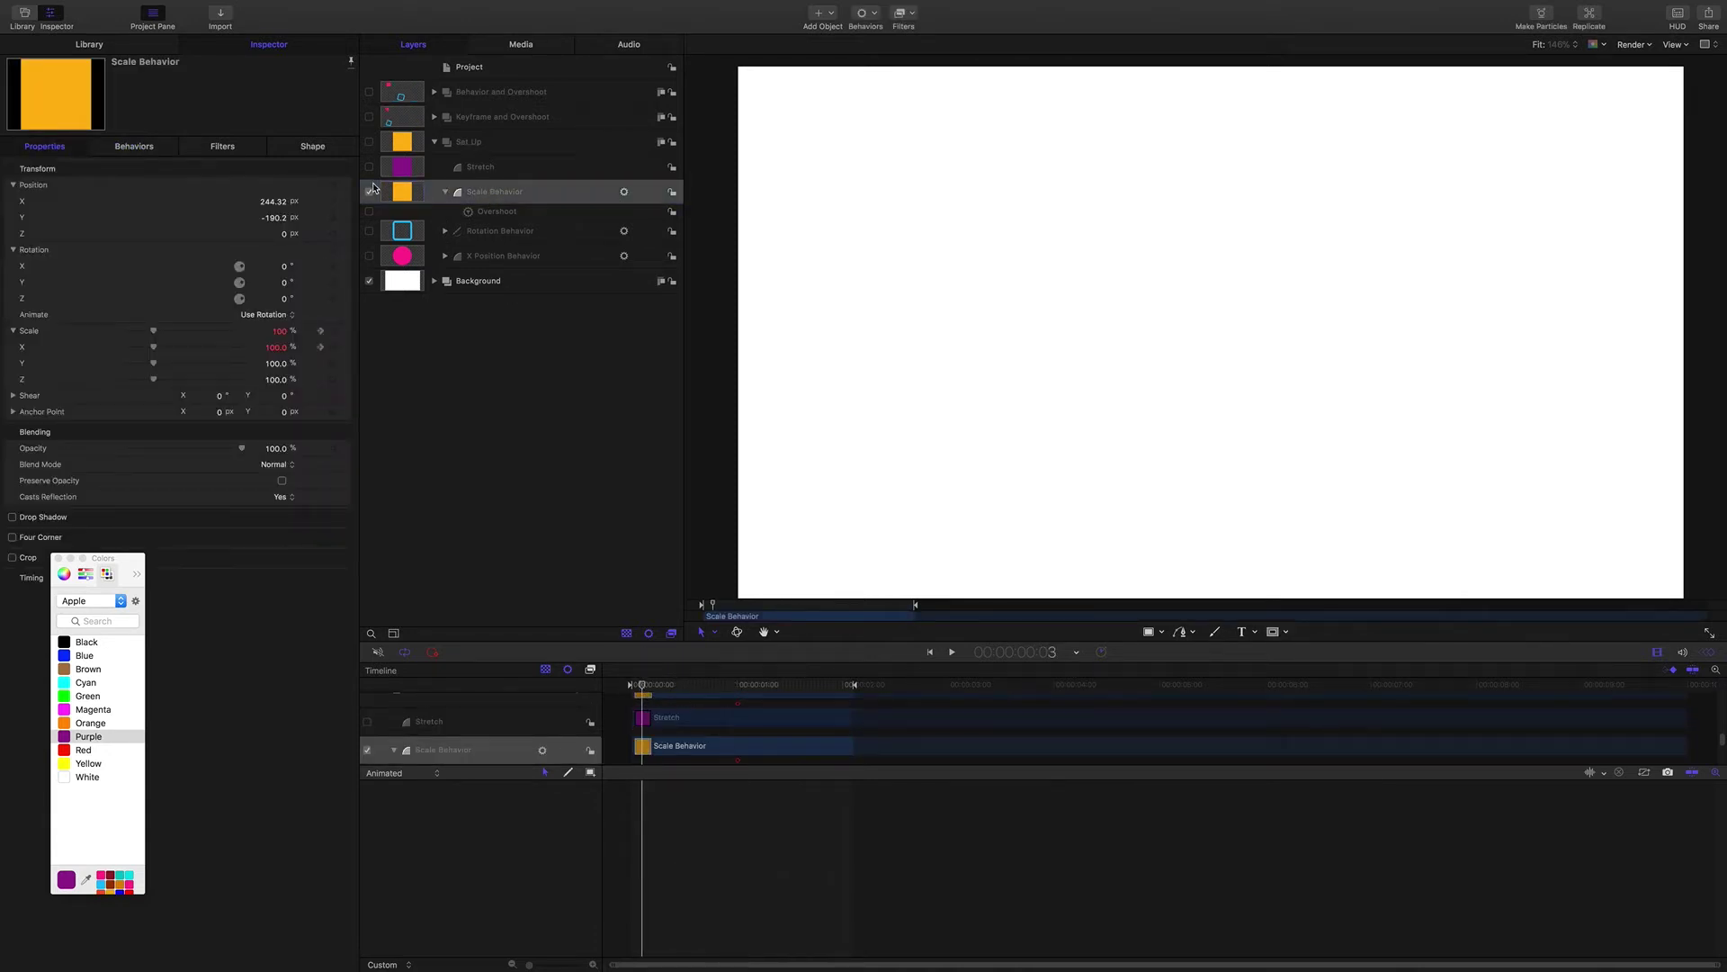
pyautogui.click(369, 142)
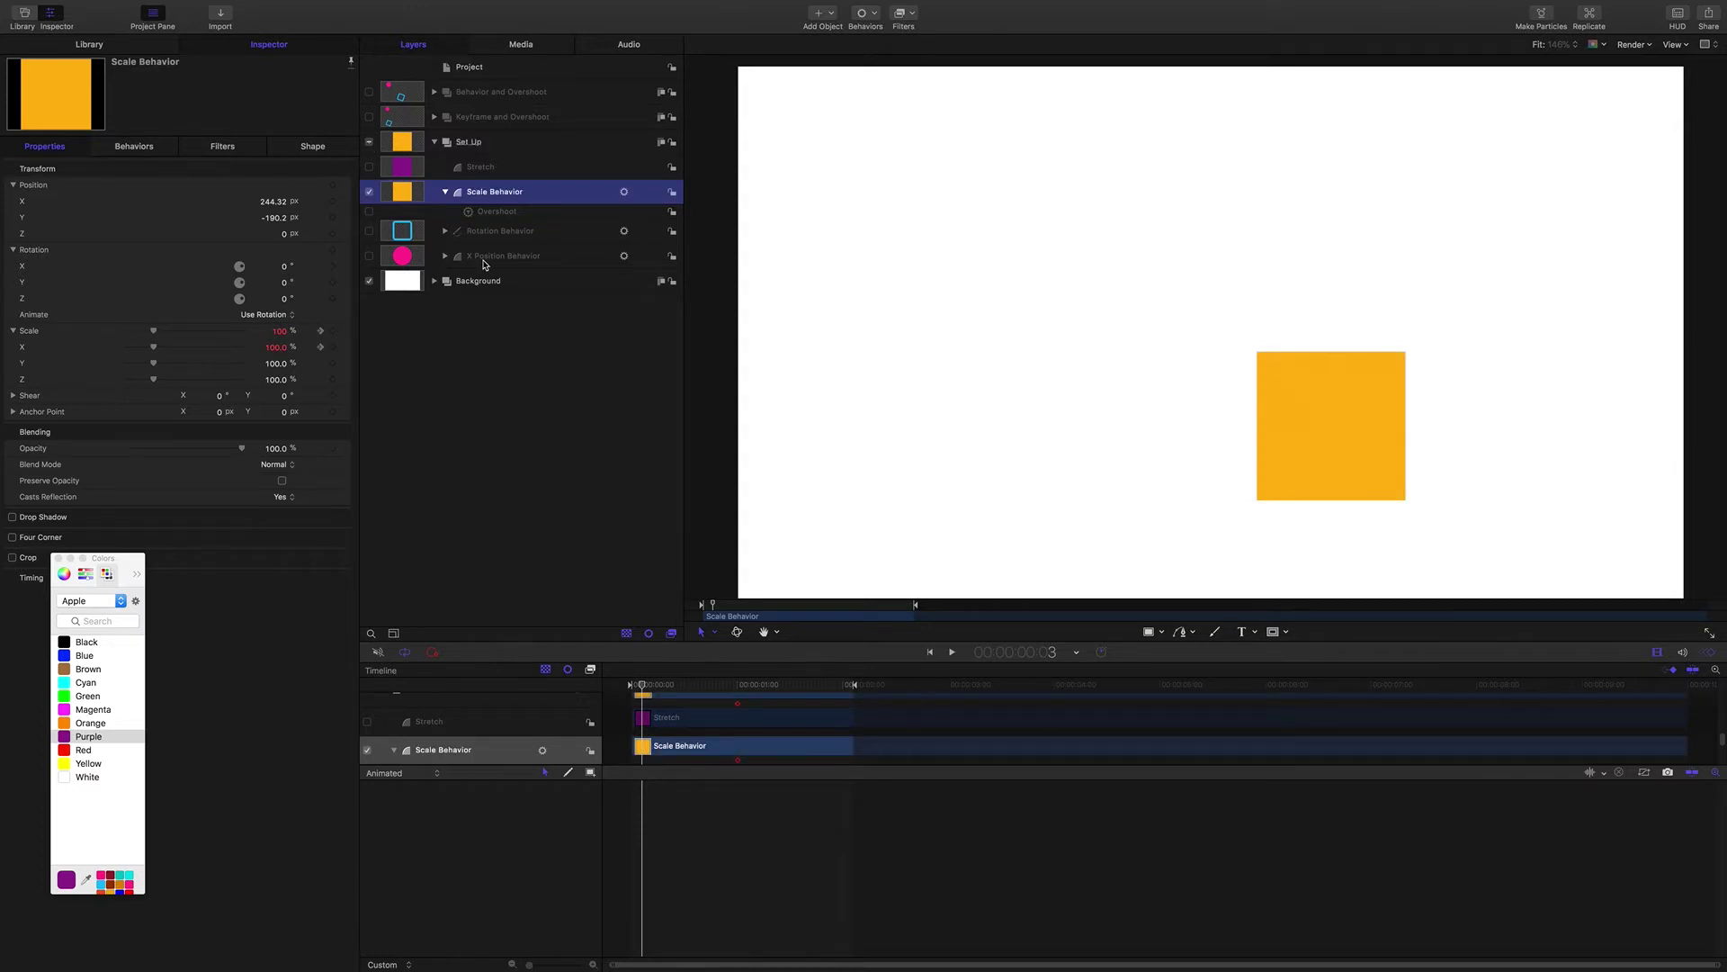
# With the playhead at 1:00, add an Exponential parameter behavior to the Scale of the Scale Behavior square.
pyautogui.click(496, 213)
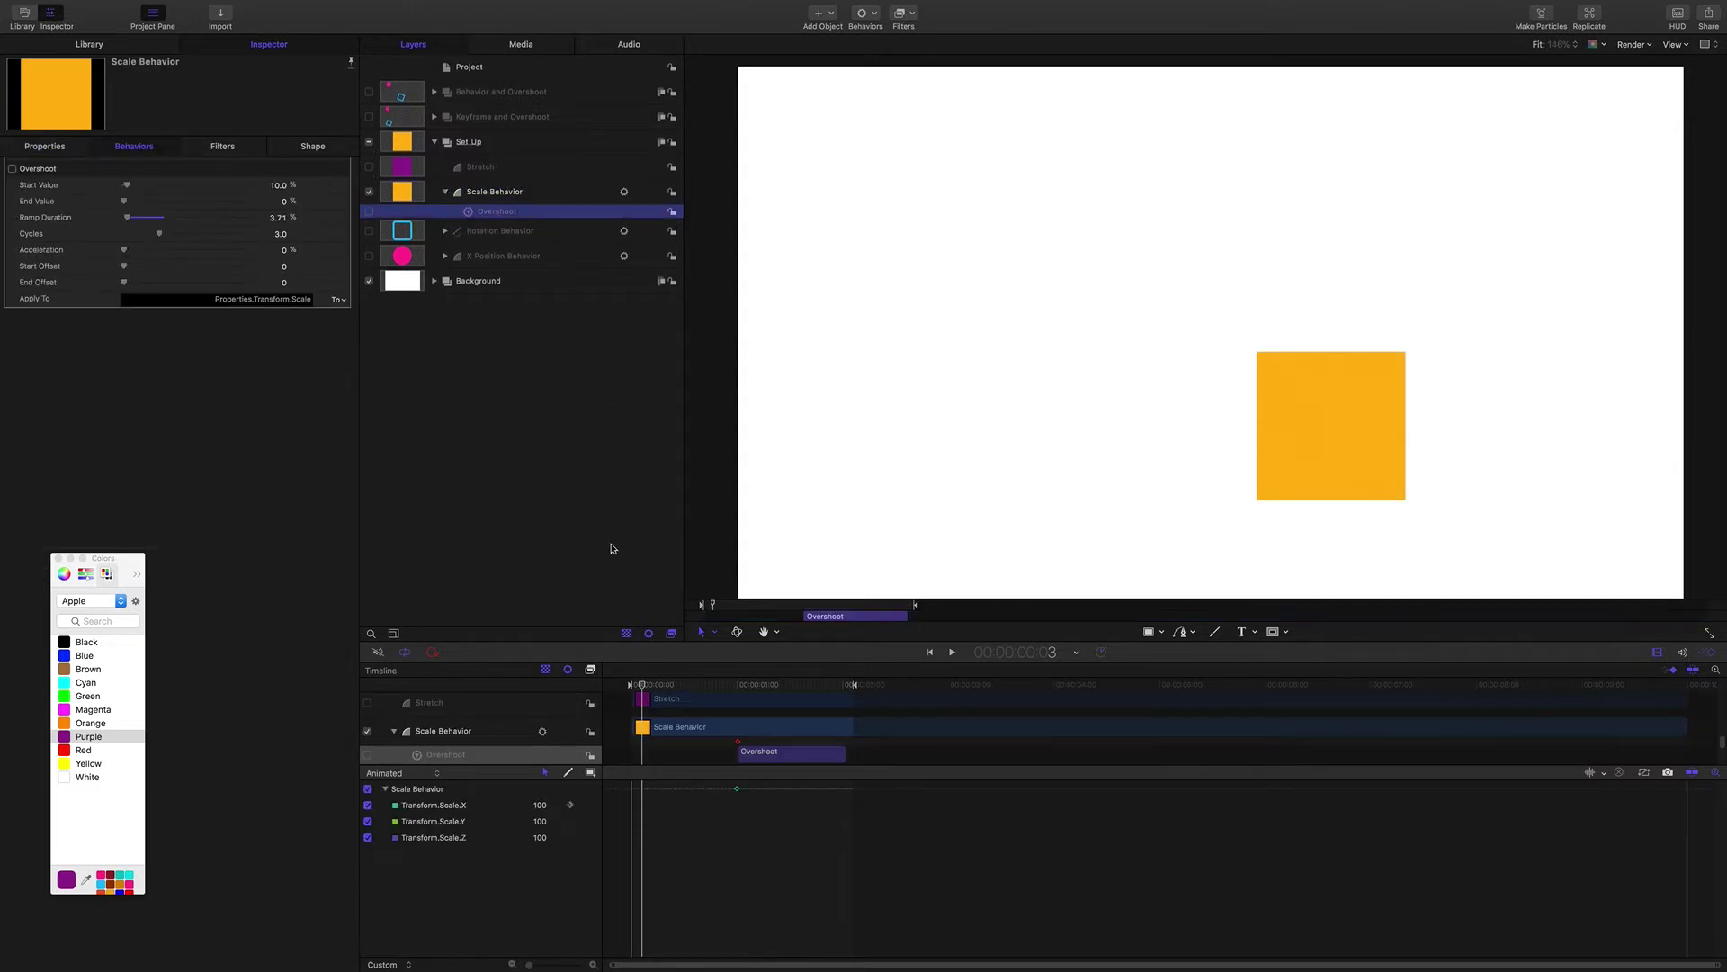
pyautogui.moveTo(643, 690); pyautogui.dragTo(737, 689)
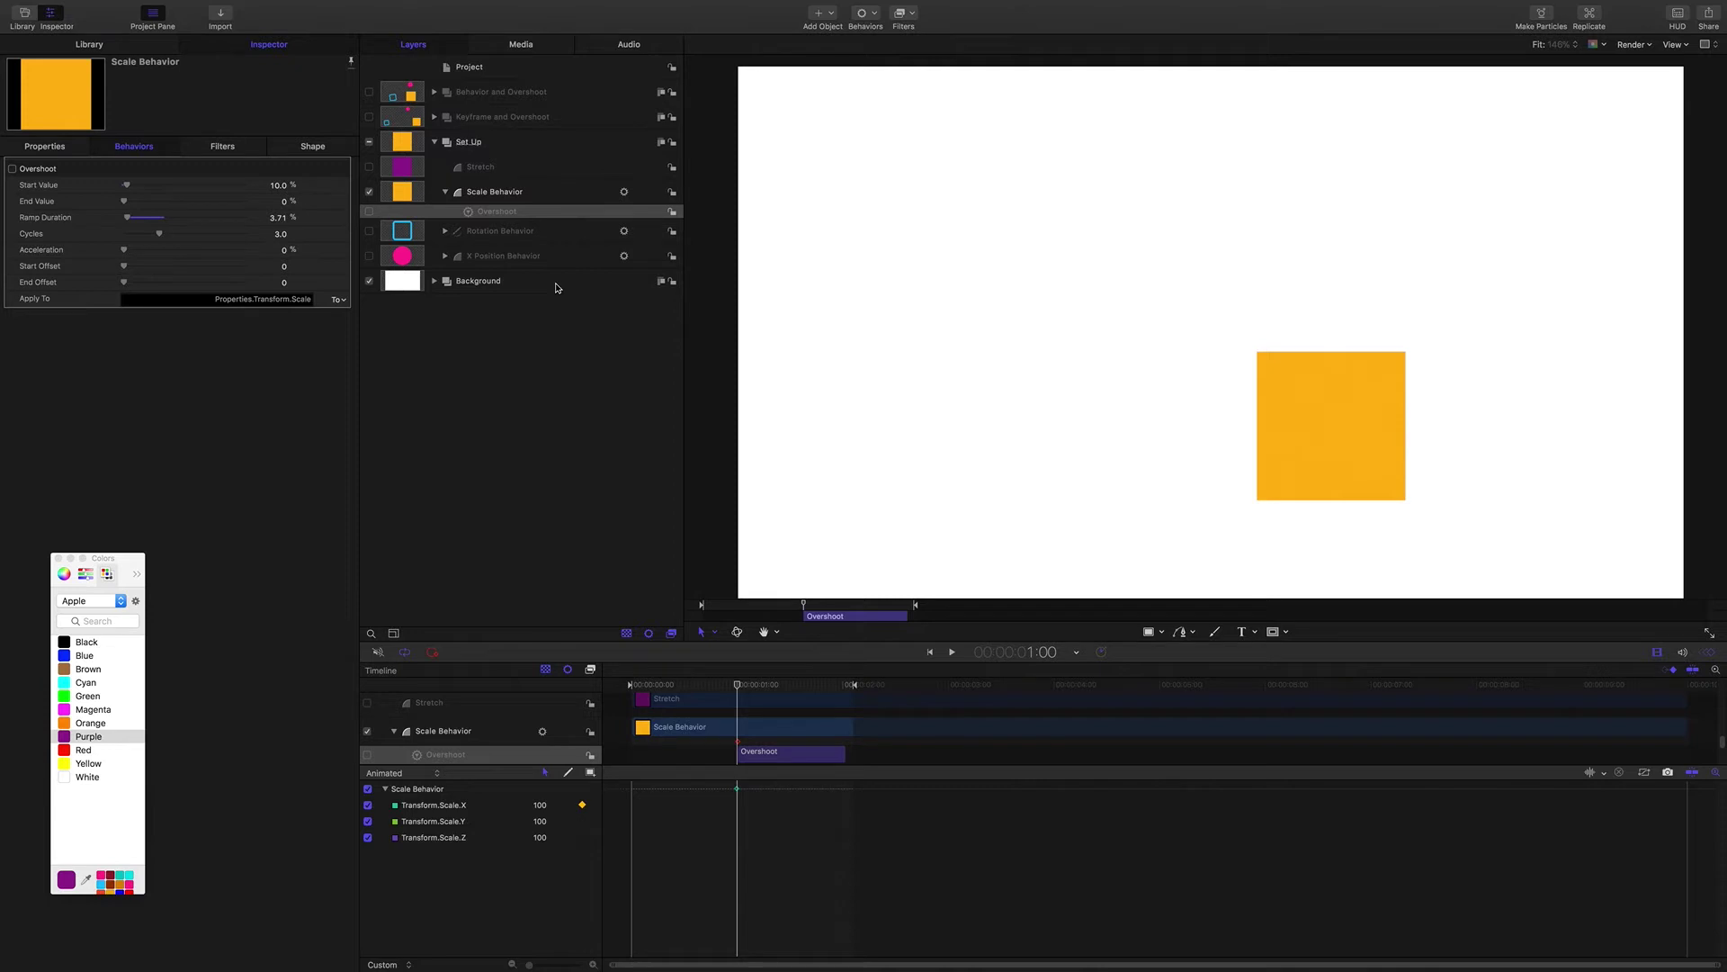
pyautogui.click(494, 194)
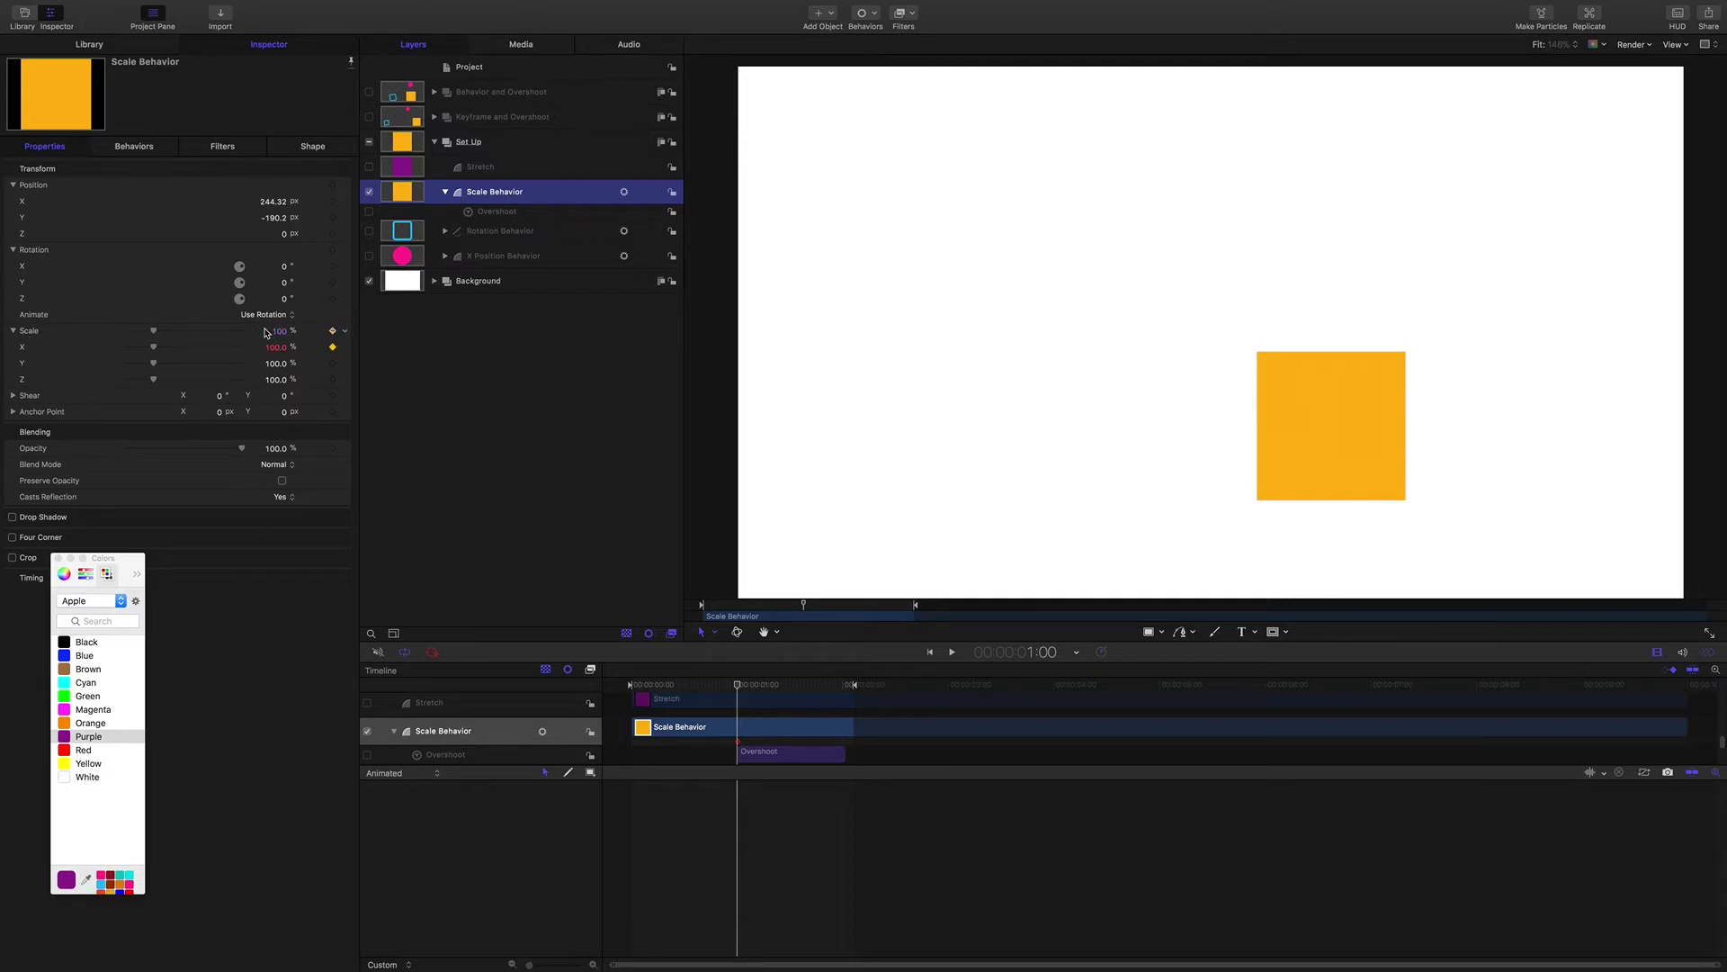
pyautogui.rightClick(345, 334)
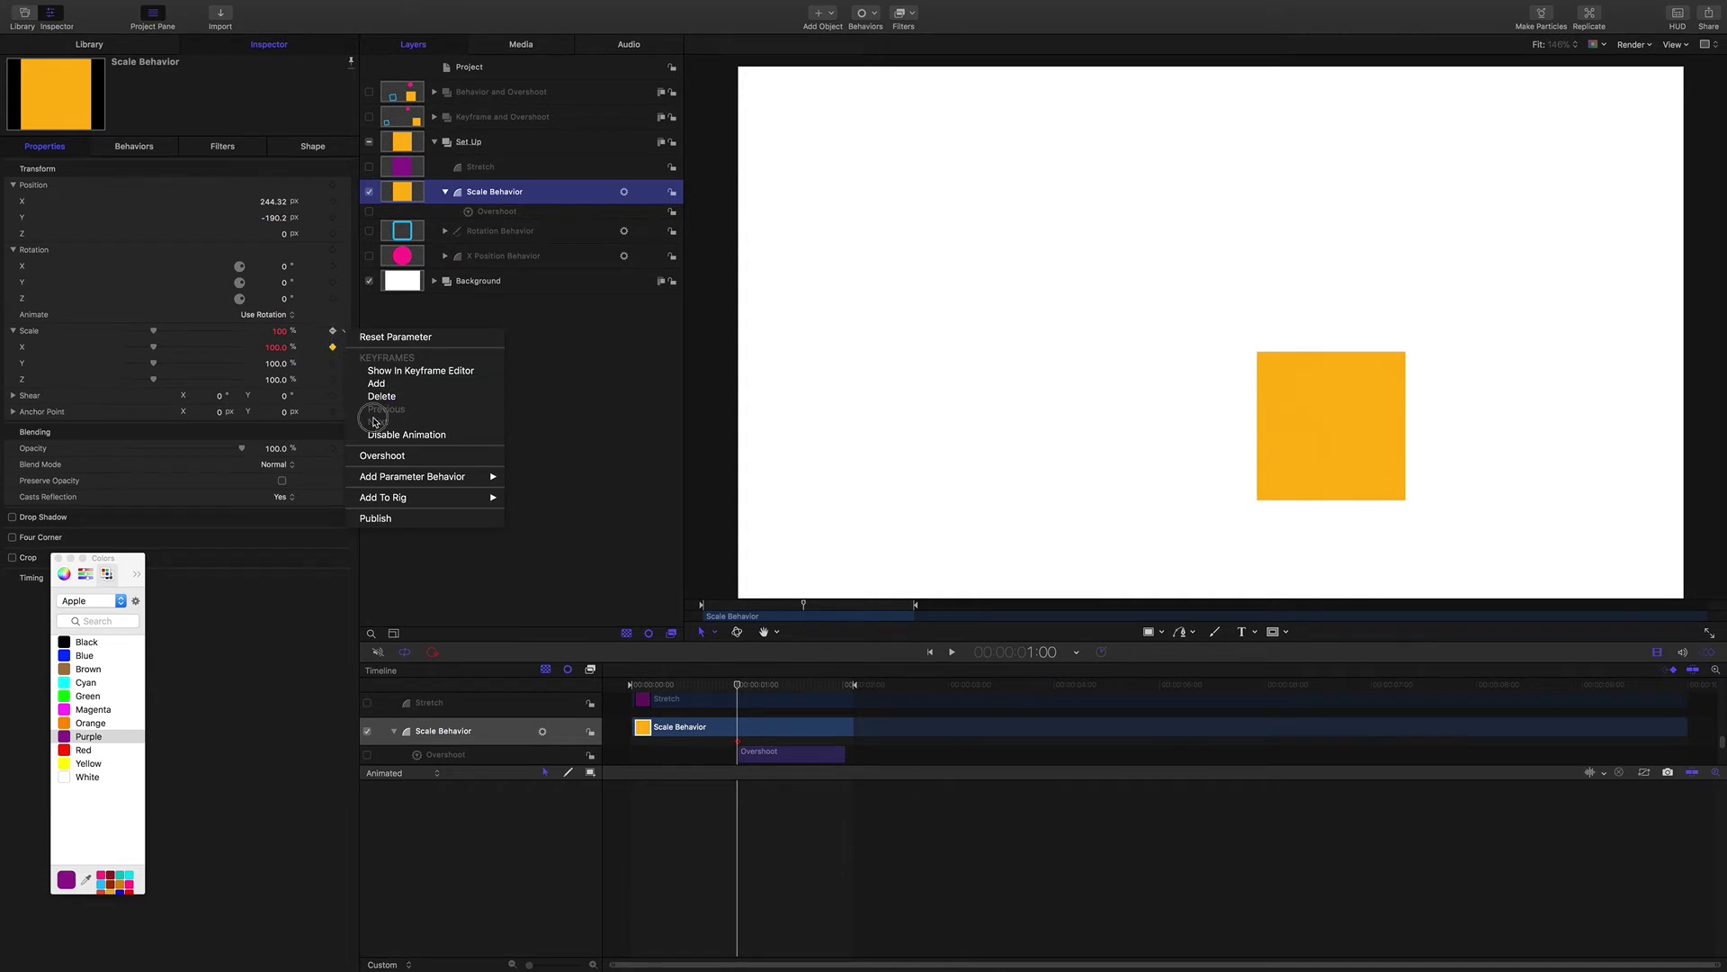
pyautogui.moveTo(423, 476)
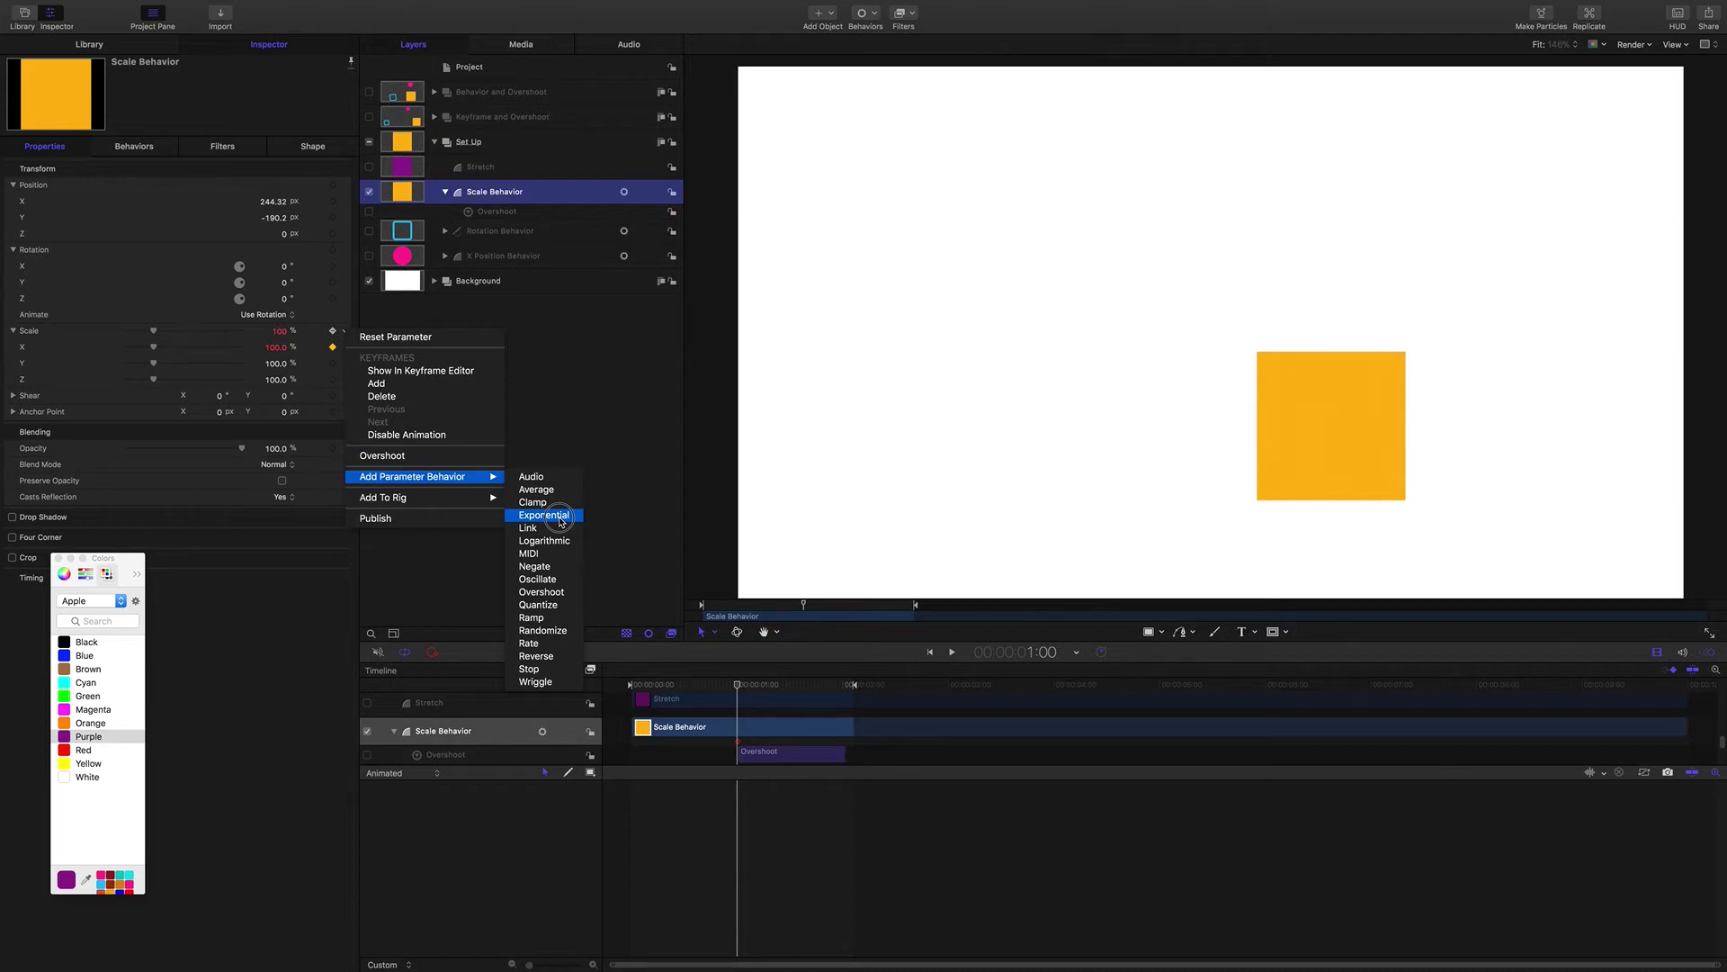
pyautogui.click(561, 520)
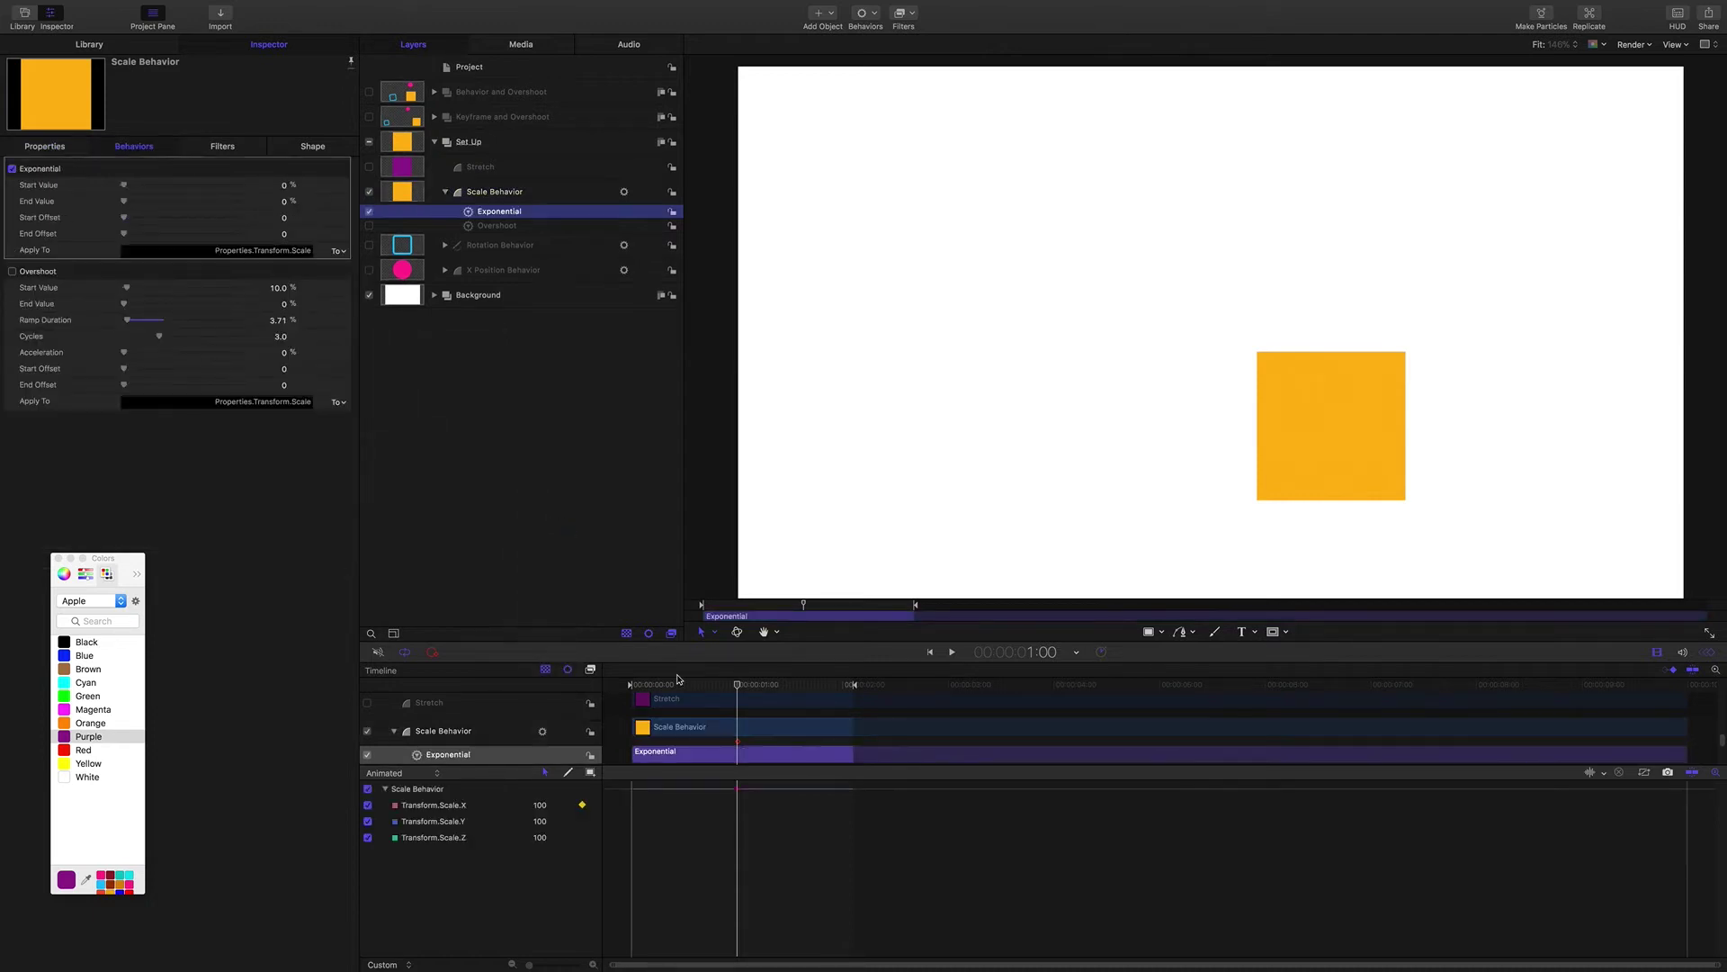
# At the first frame, set the square's Exponential Start Value to -100% and check the resulting scale in its transform properties.
pyautogui.moveTo(743, 694); pyautogui.dragTo(678, 681)
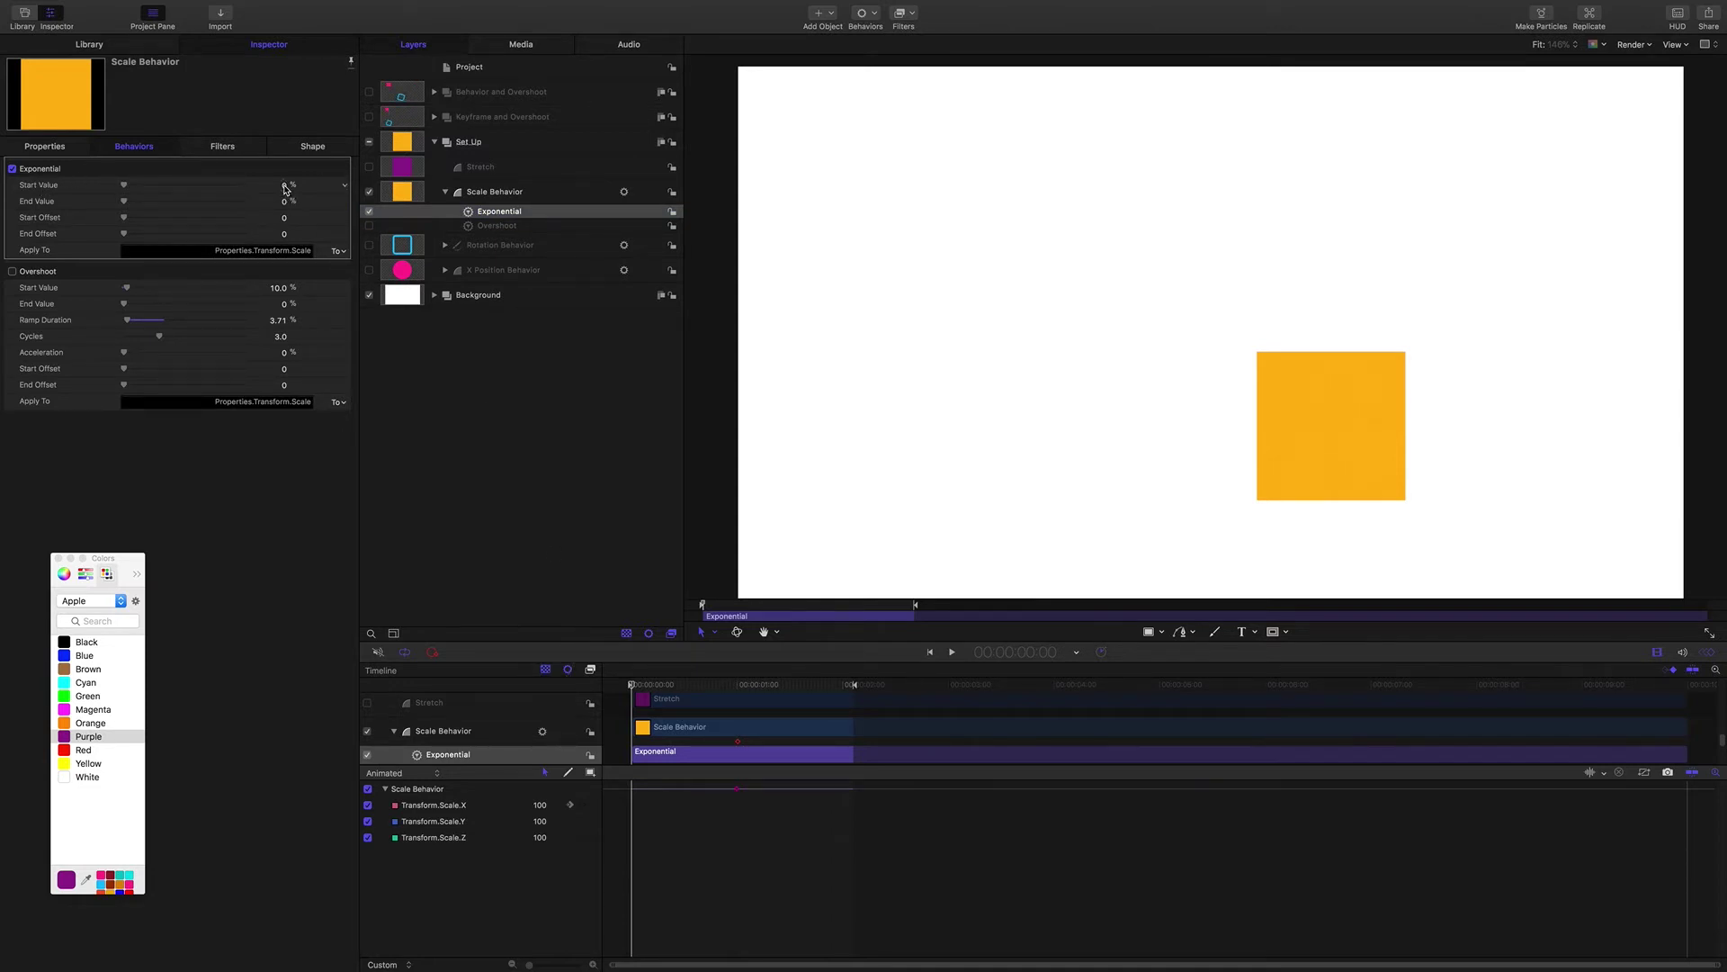
pyautogui.write('-100')
pyautogui.press('Return')
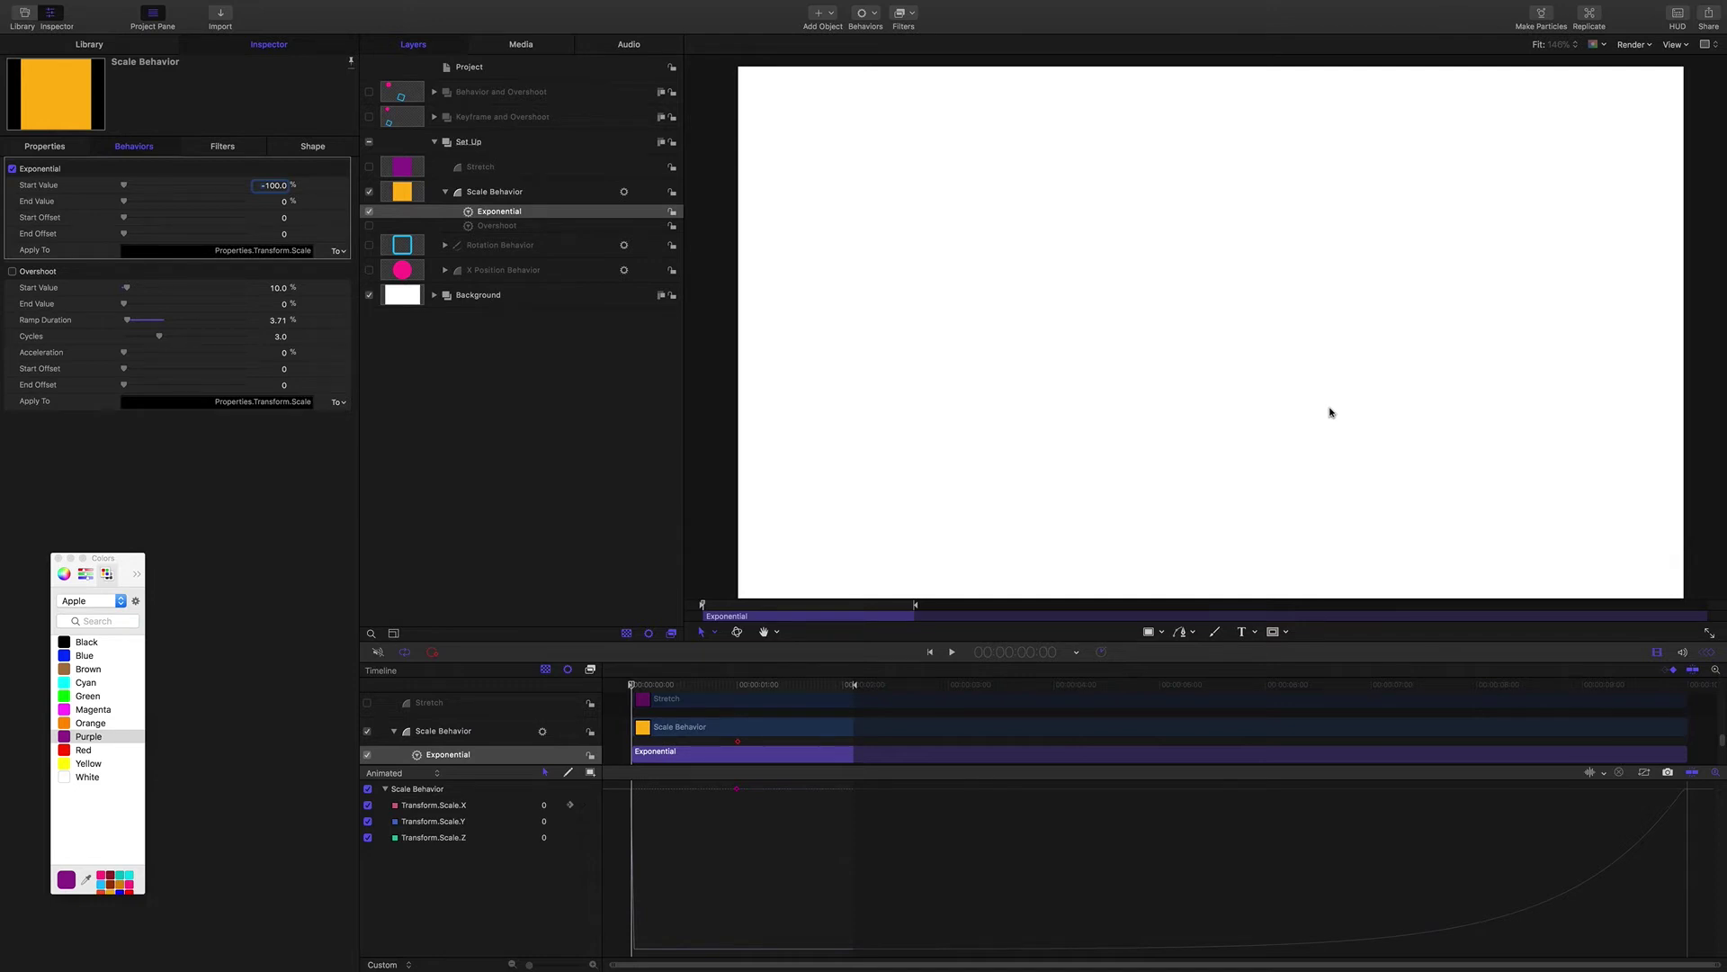
pyautogui.click(44, 147)
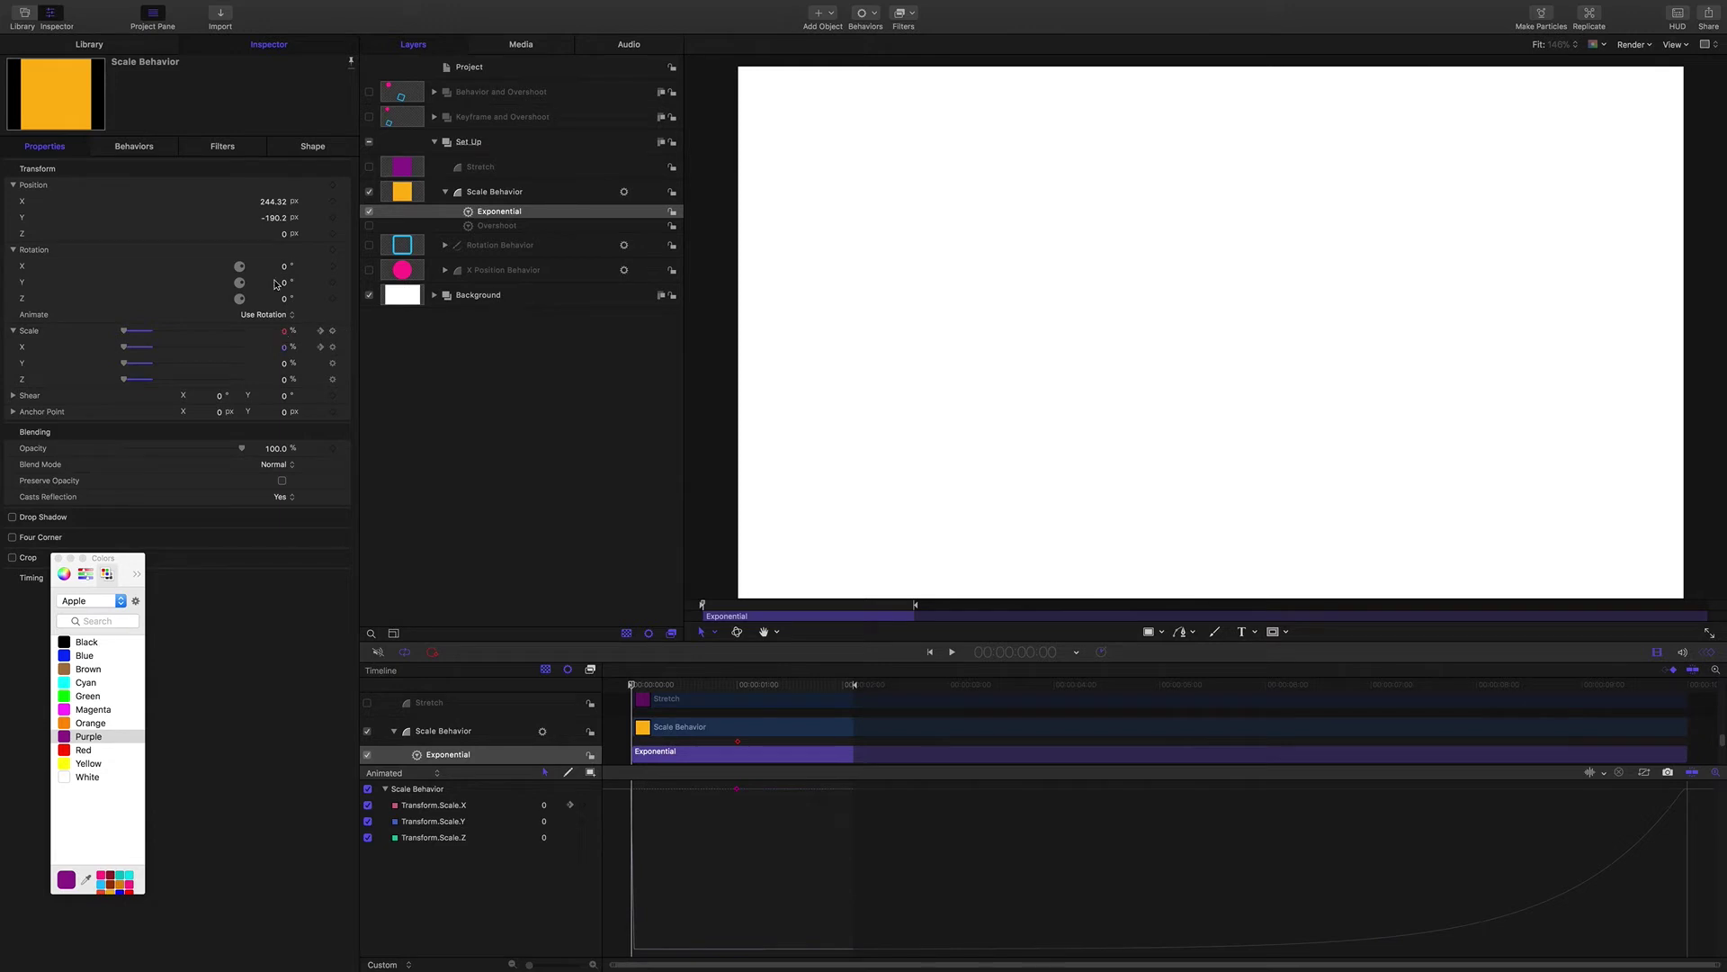
pyautogui.click(148, 148)
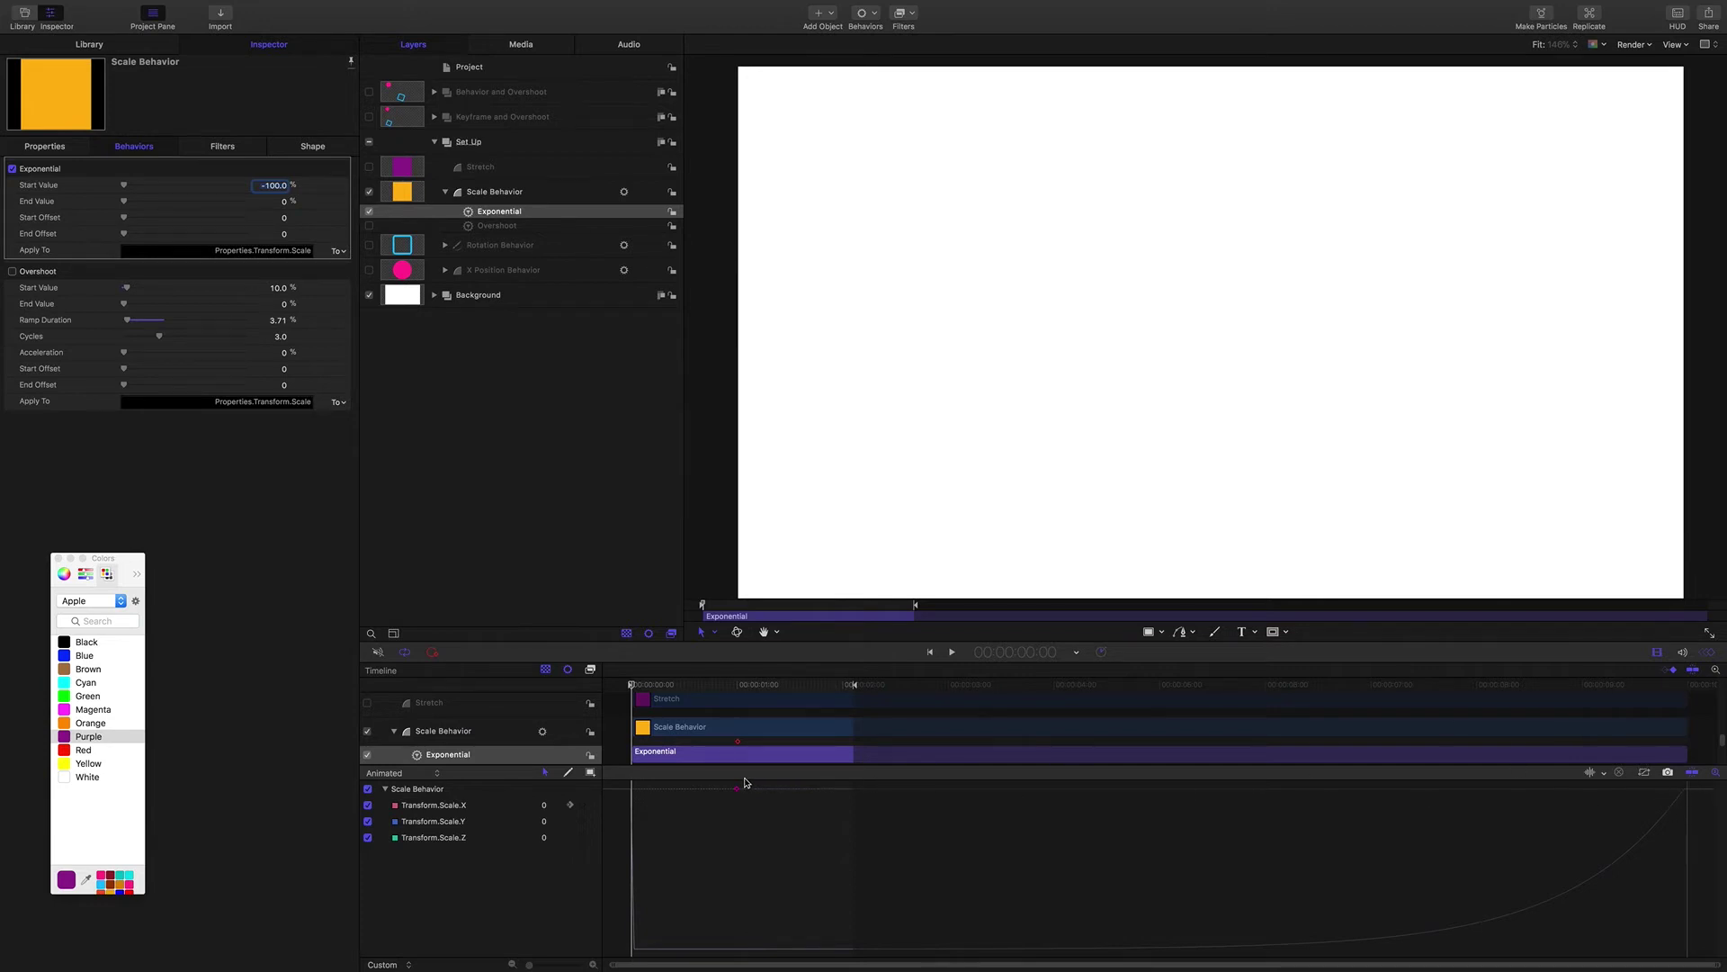
# With the playhead at 1:00, set the square's Exponential End Offset to 269.7.
pyautogui.moveTo(632, 683); pyautogui.dragTo(737, 686)
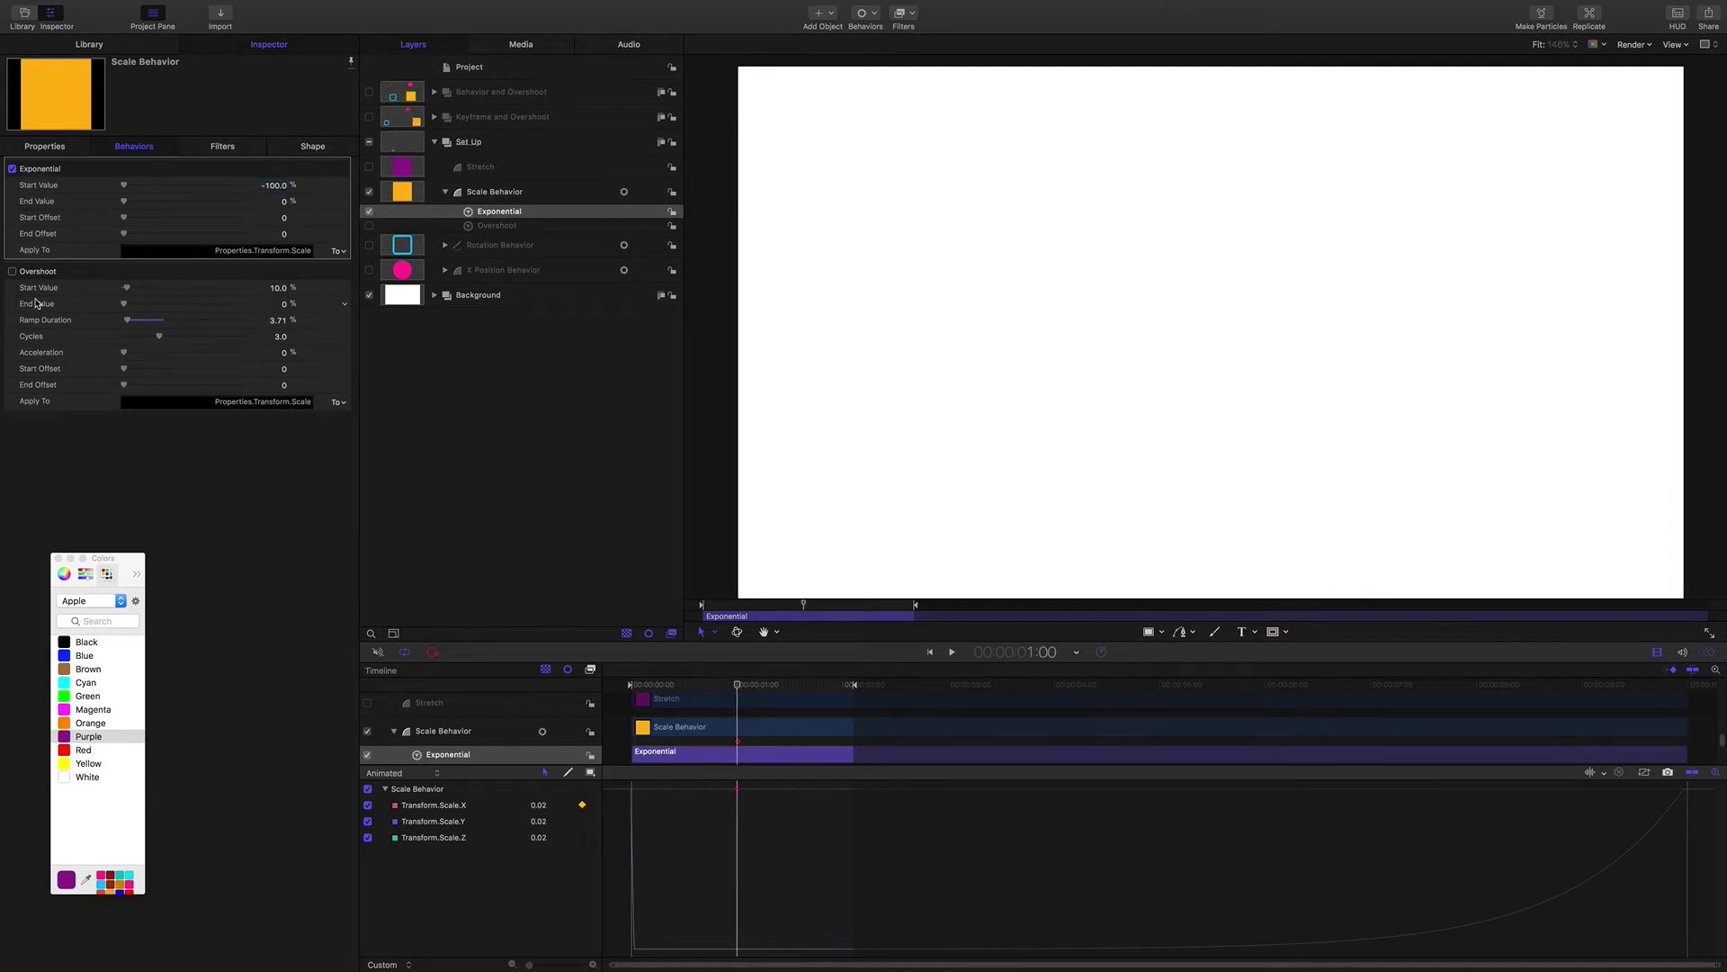
pyautogui.moveTo(284, 236)
pyautogui.mouseDown()
pyautogui.moveTo(373, 236)
pyautogui.moveTo(294, 239)
pyautogui.mouseUp()
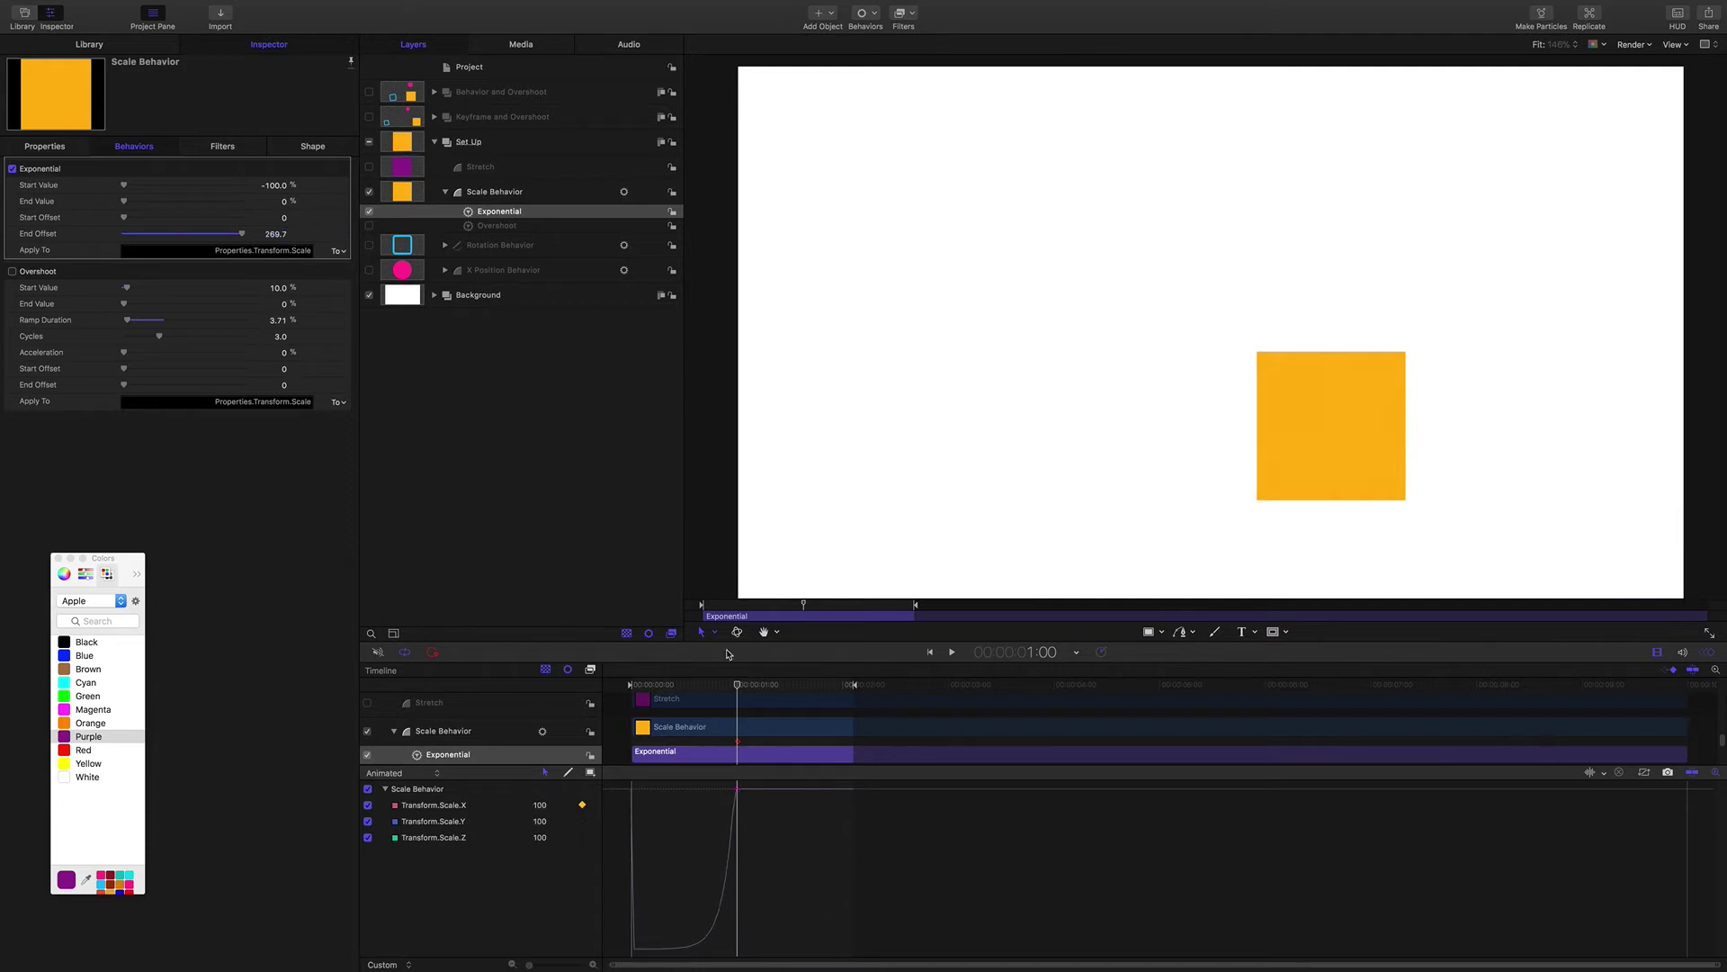
# Play the orange square's scale animation from the start with only Exponential active and return the playhead to 1:00.
pyautogui.click(738, 687)
pyautogui.moveTo(739, 688); pyautogui.dragTo(580, 666)
pyautogui.press('space')
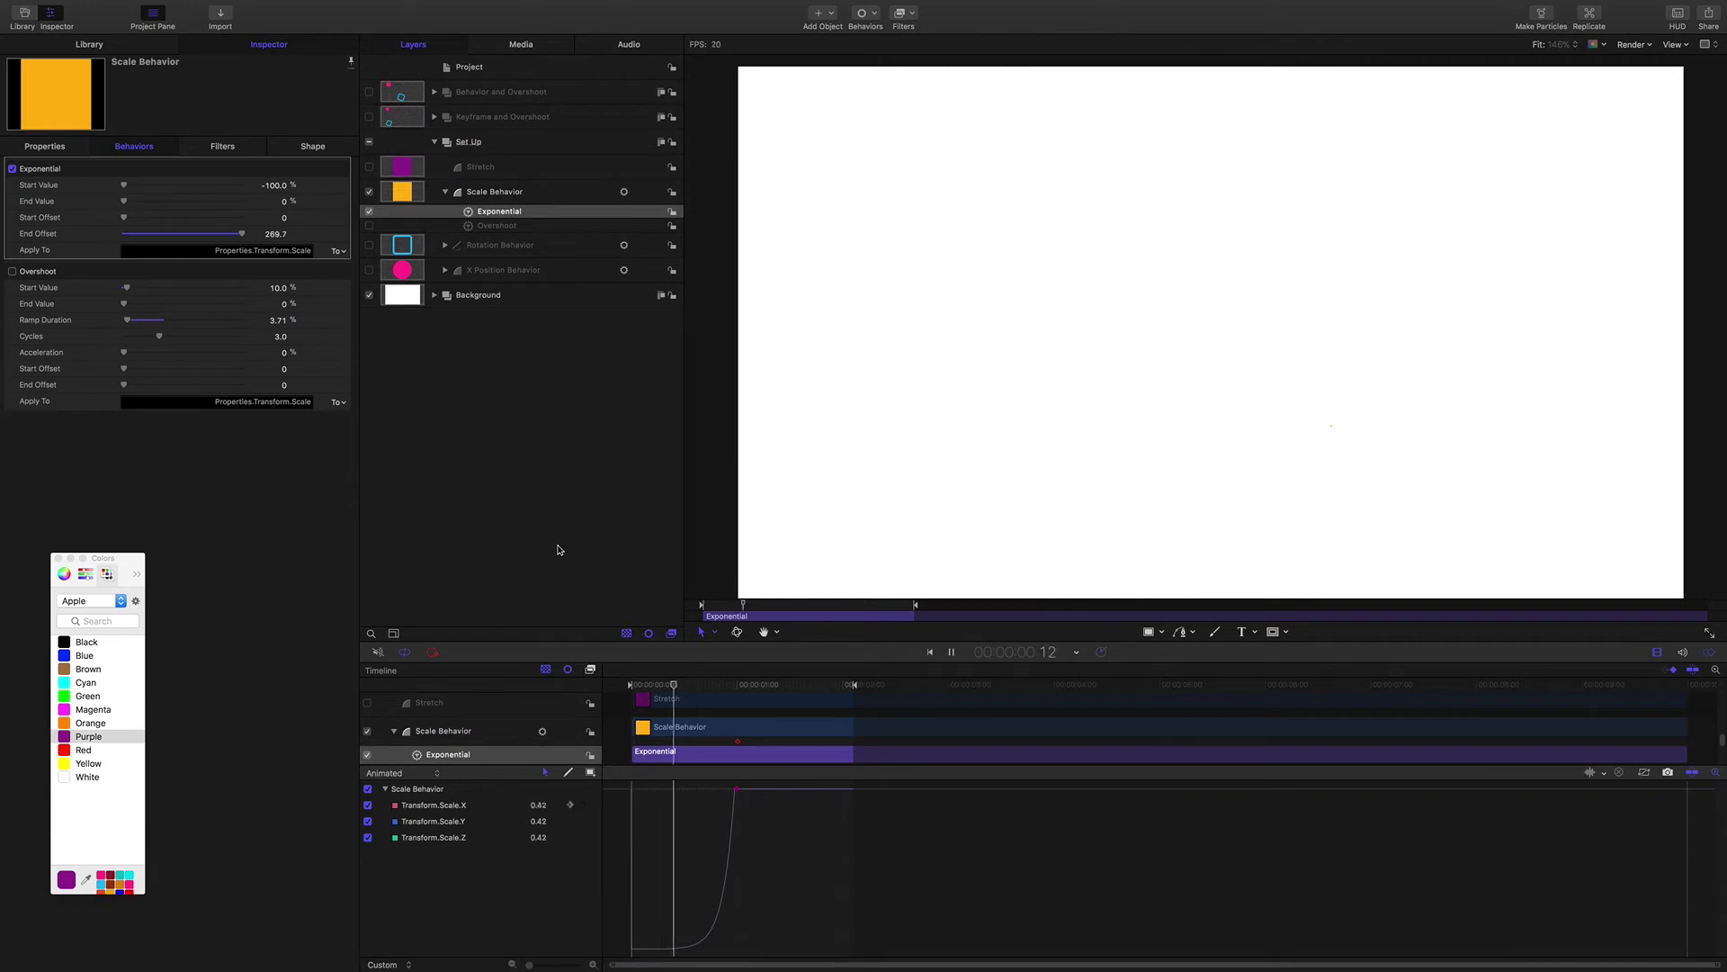
pyautogui.press('space')
pyautogui.moveTo(778, 687); pyautogui.dragTo(738, 687)
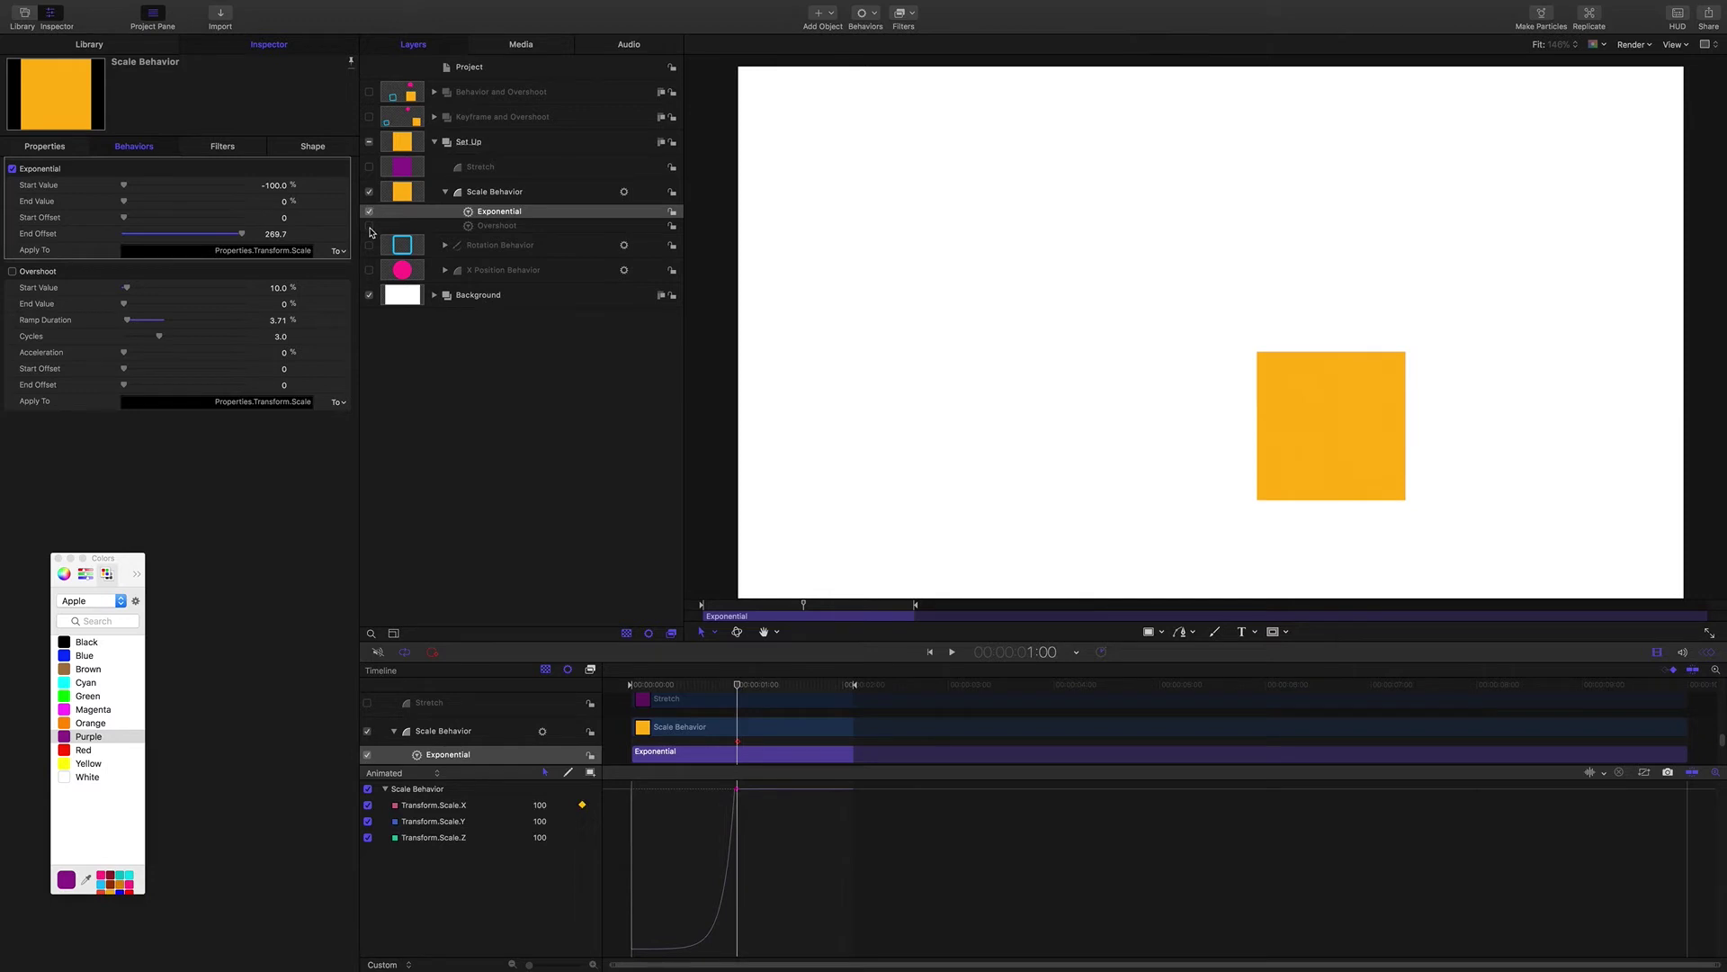
# Enable the Overshoot behavior on the Scale Behavior square and play the combined scale animation from the start.
pyautogui.click(369, 224)
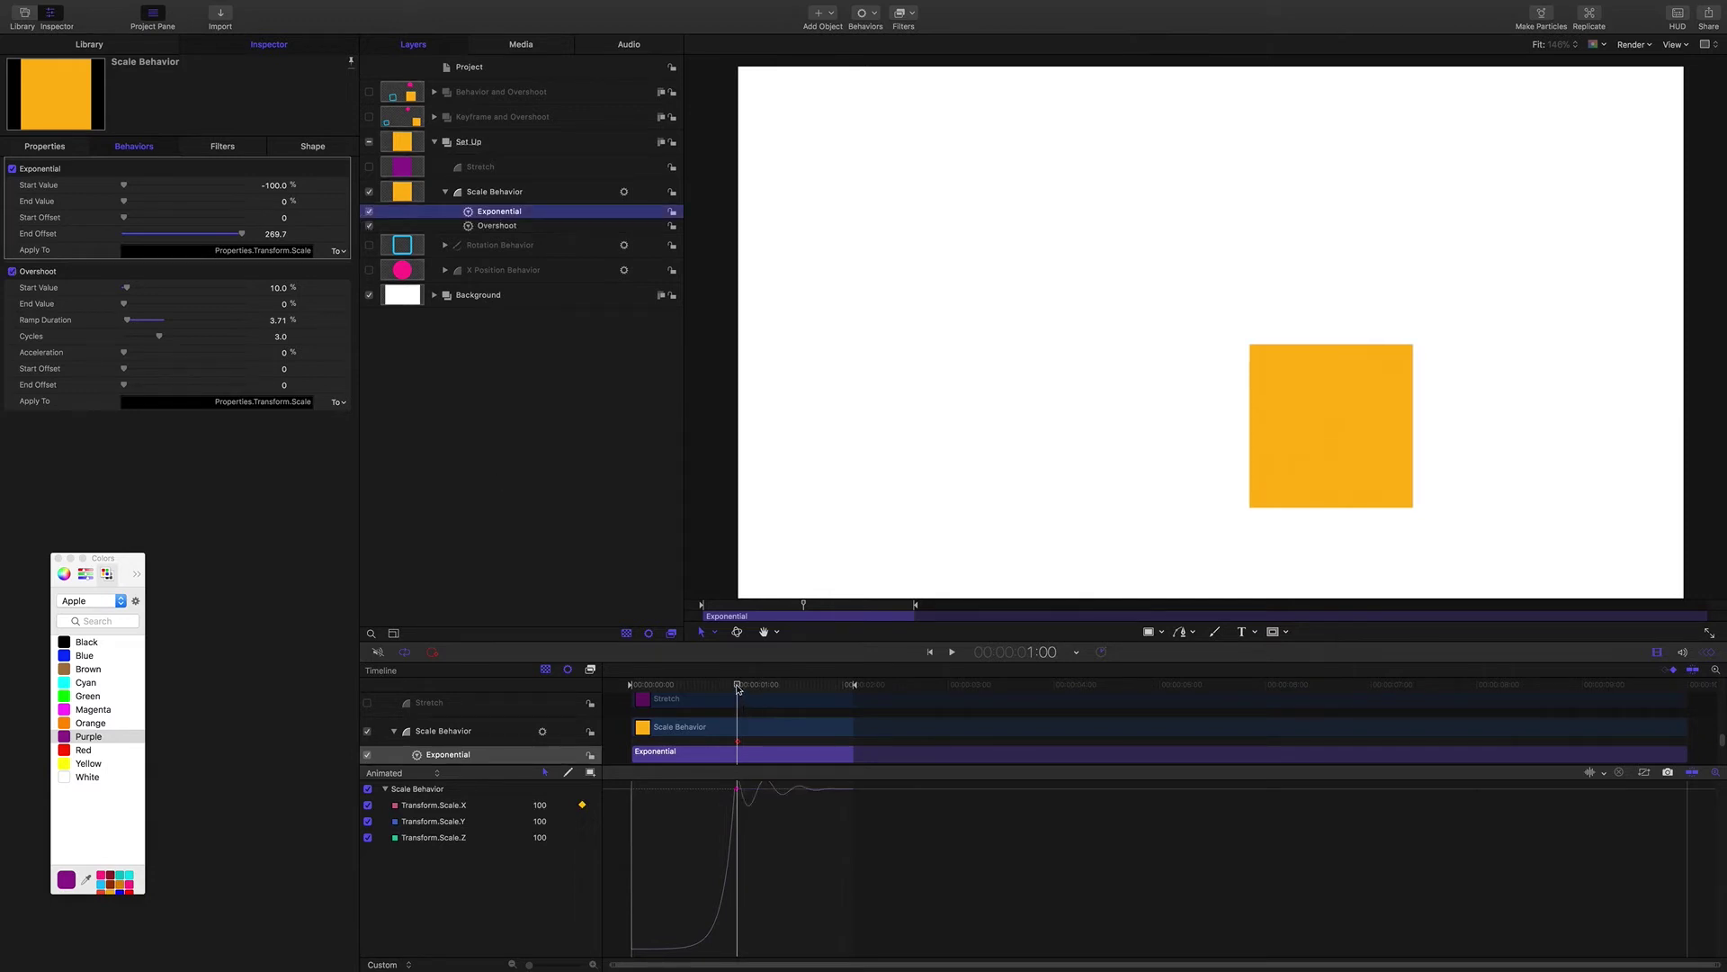
pyautogui.moveTo(738, 687); pyautogui.dragTo(573, 675)
pyautogui.press('space')
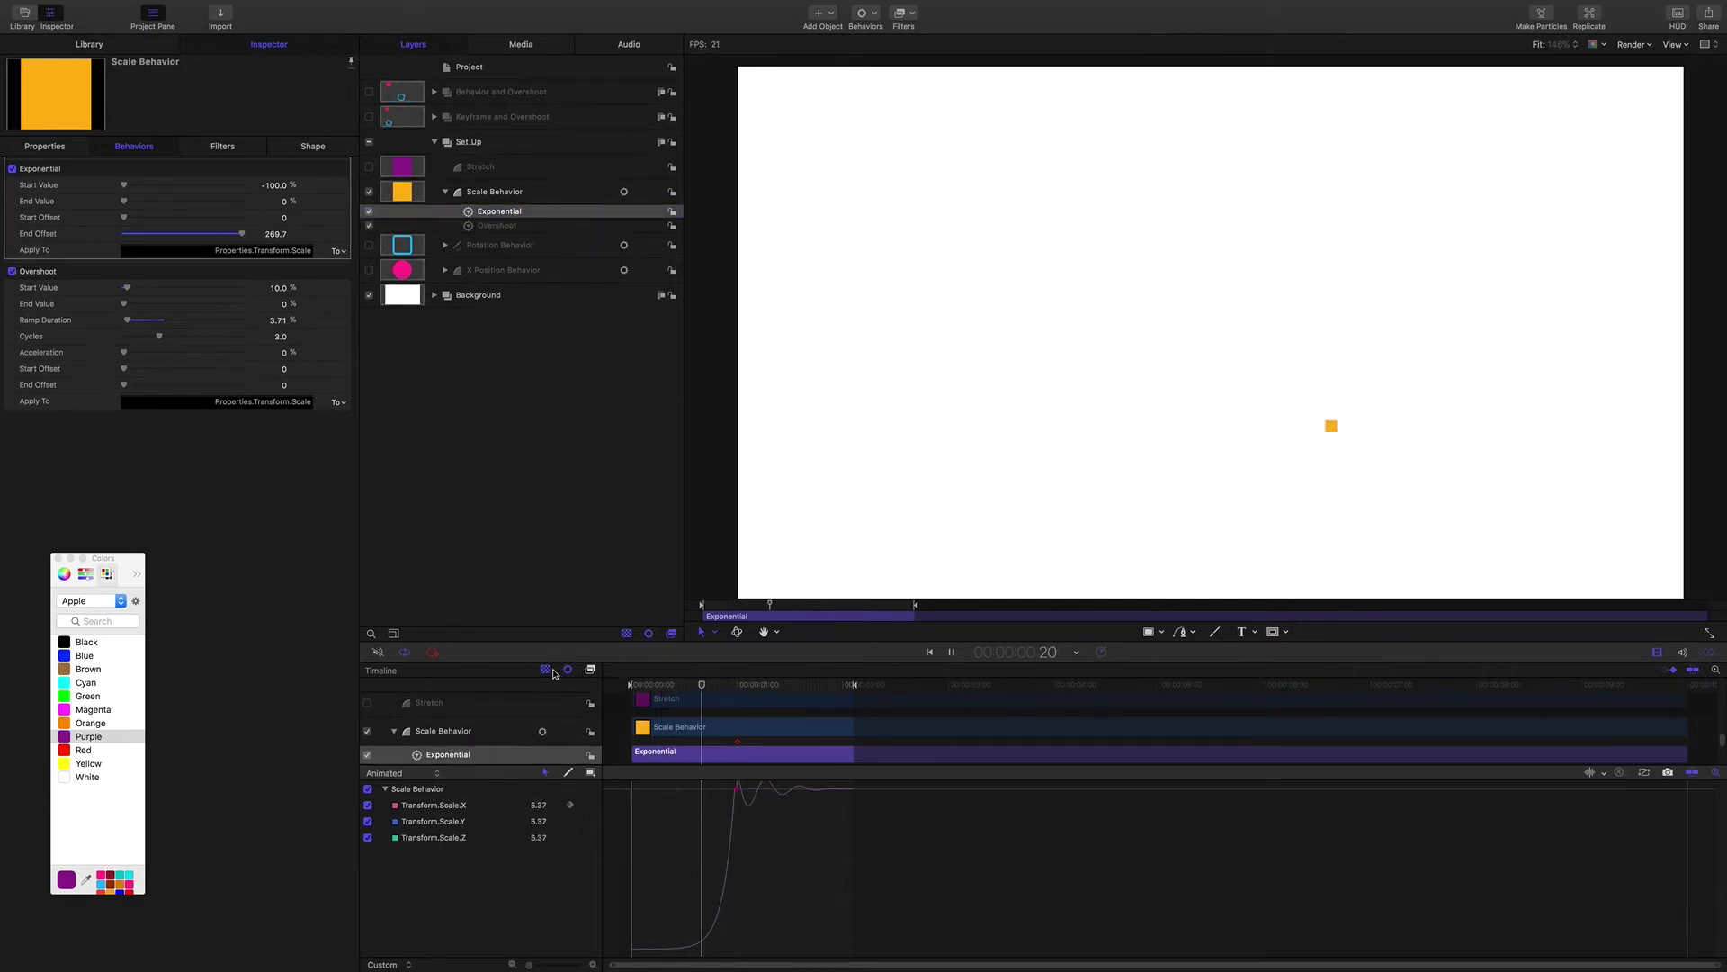
pyautogui.press('space')
pyautogui.moveTo(802, 686); pyautogui.dragTo(735, 688)
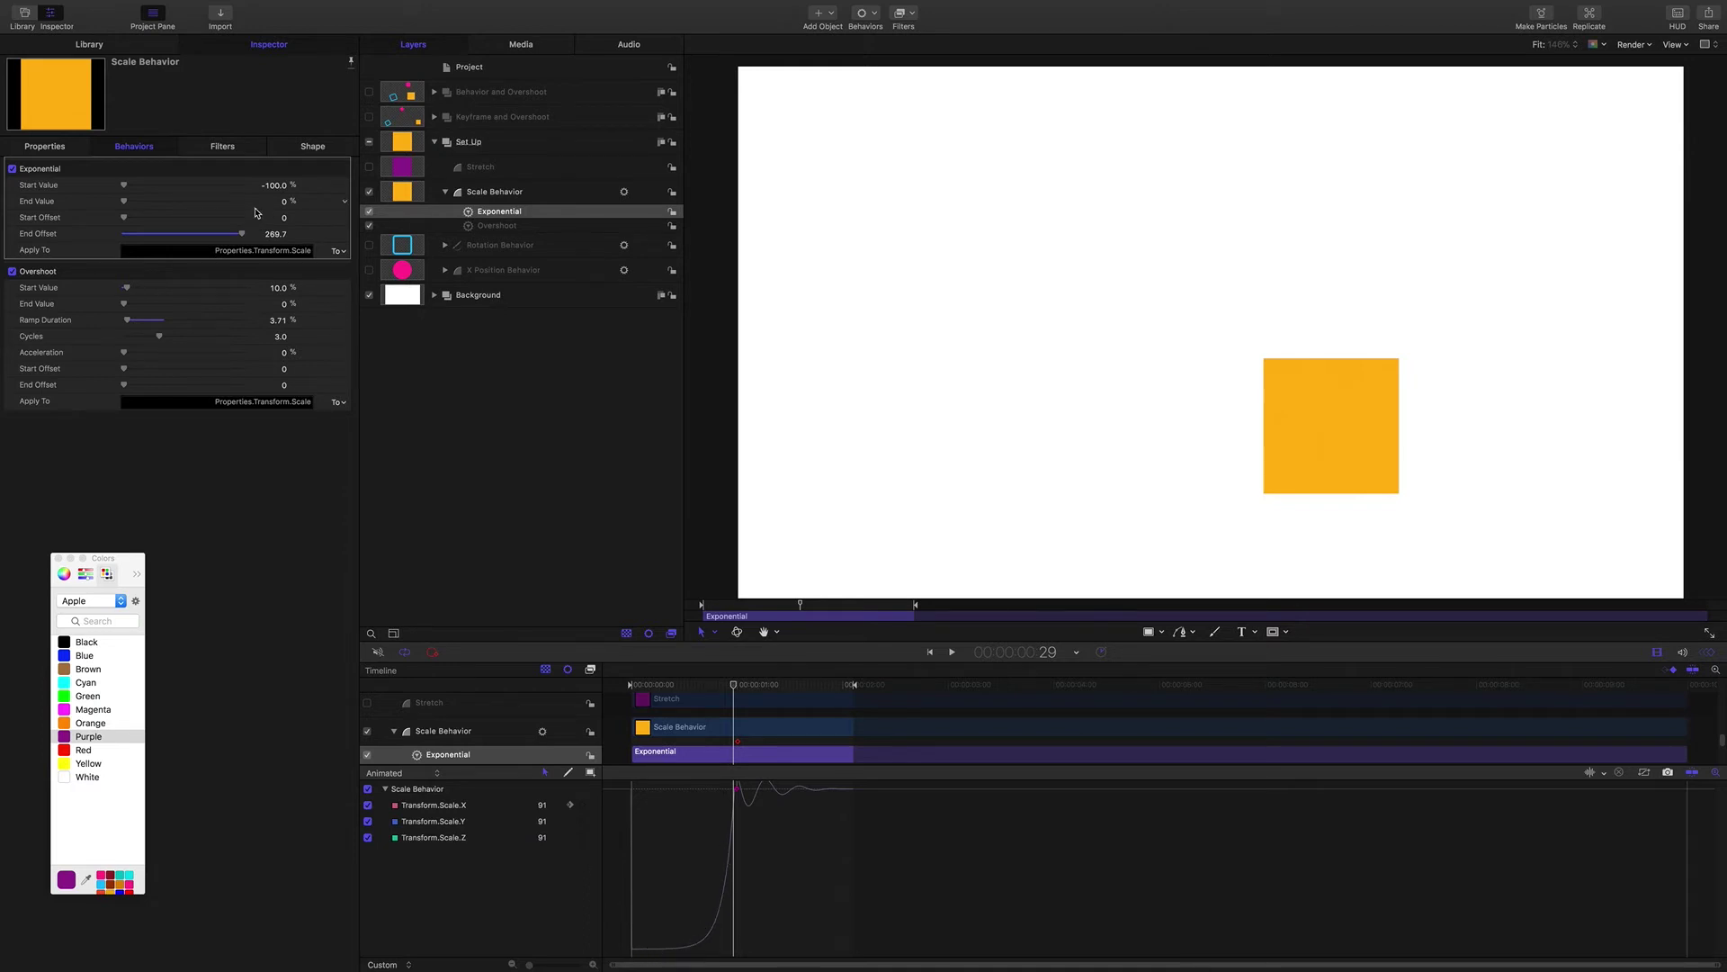
# Set the square's Exponential Start Offset to -48.2, play the animation and return the playhead to frame 29.
pyautogui.moveTo(284, 223)
pyautogui.mouseDown()
pyautogui.moveTo(248, 219)
pyautogui.moveTo(308, 217)
pyautogui.moveTo(273, 218)
pyautogui.mouseUp()
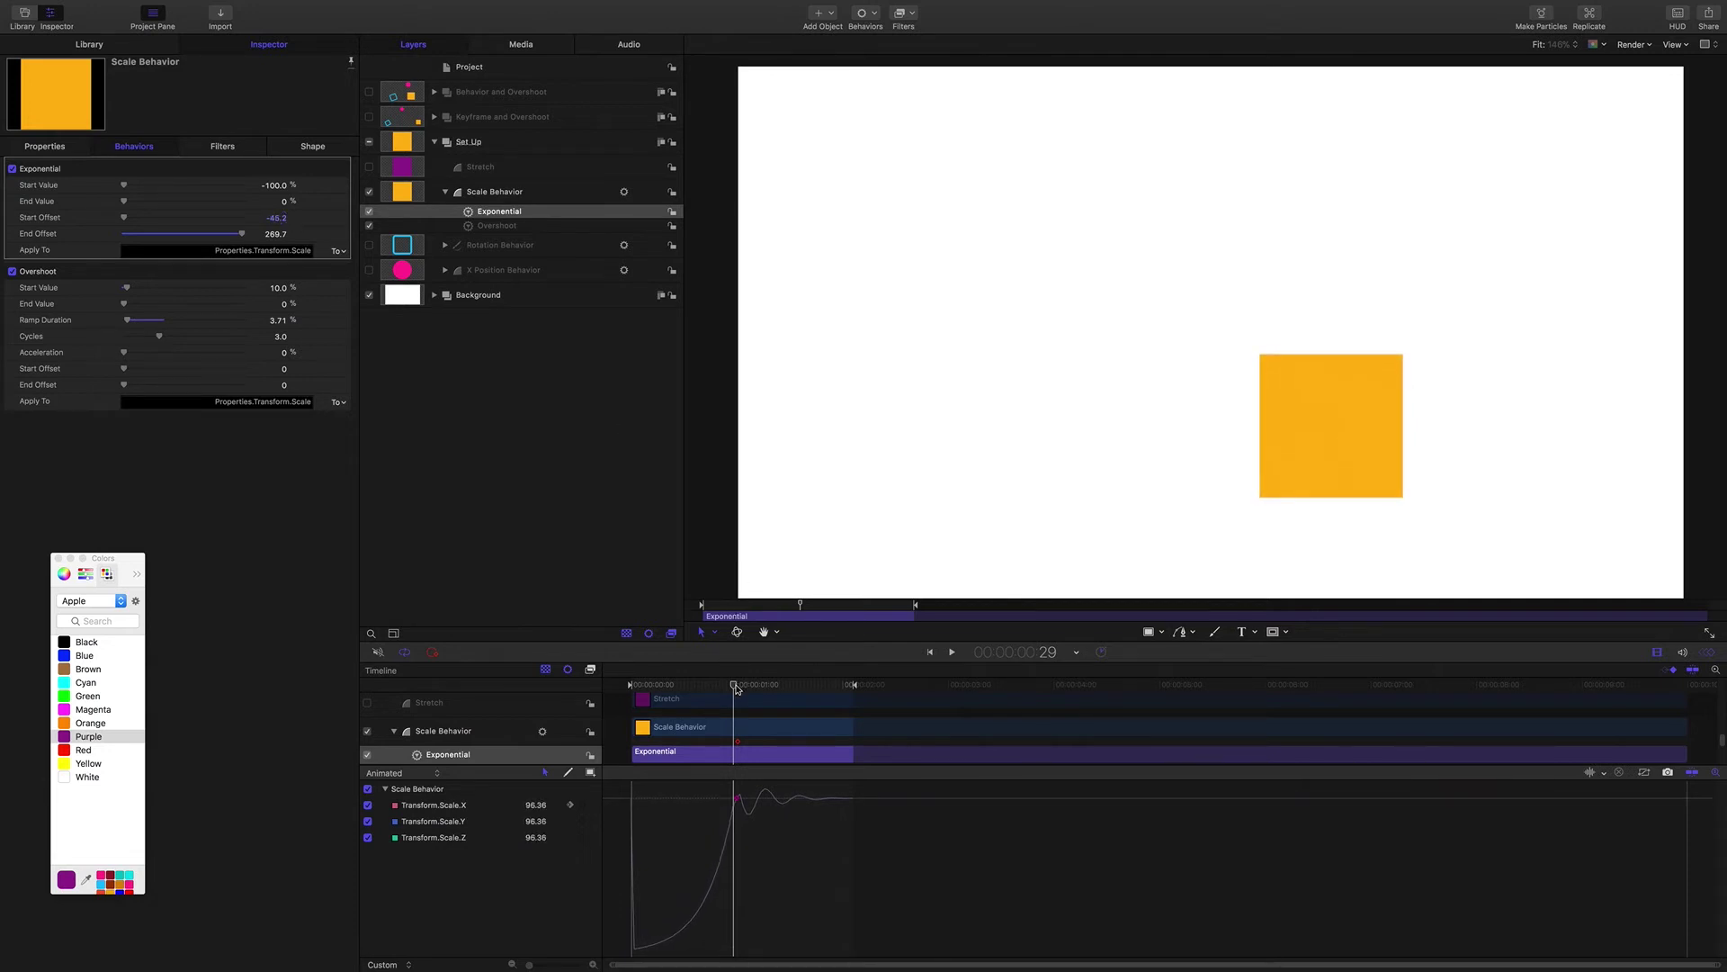
pyautogui.press('space')
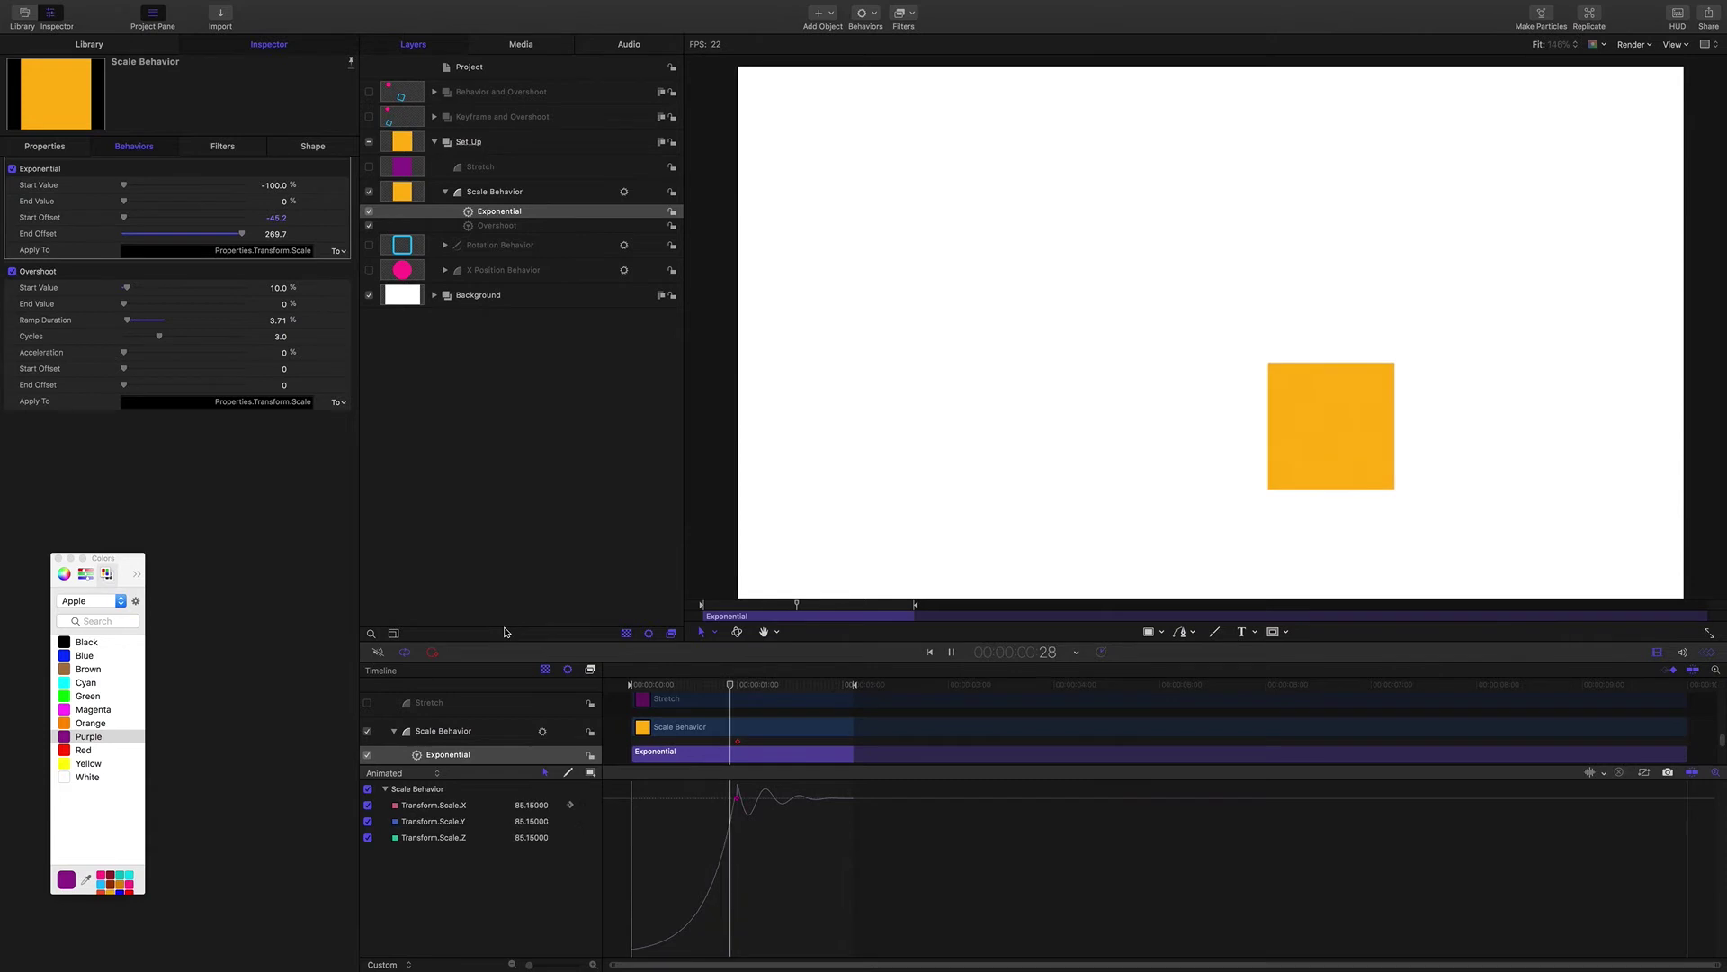
pyautogui.press('space')
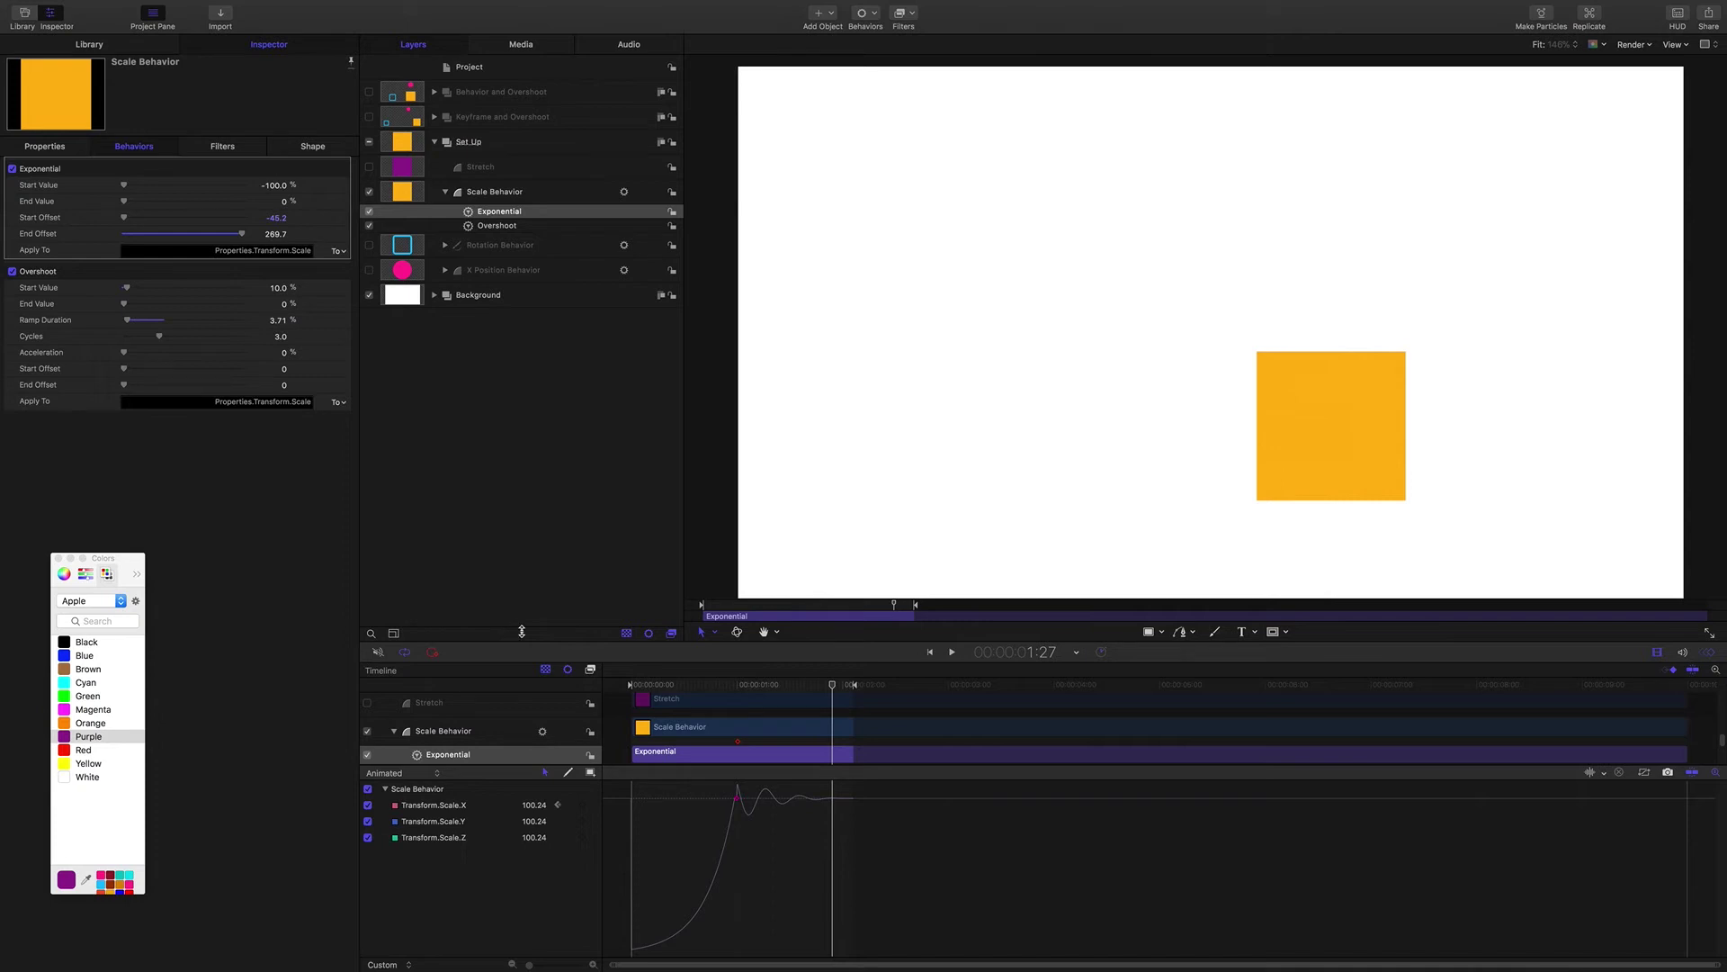
pyautogui.moveTo(832, 685); pyautogui.dragTo(733, 684)
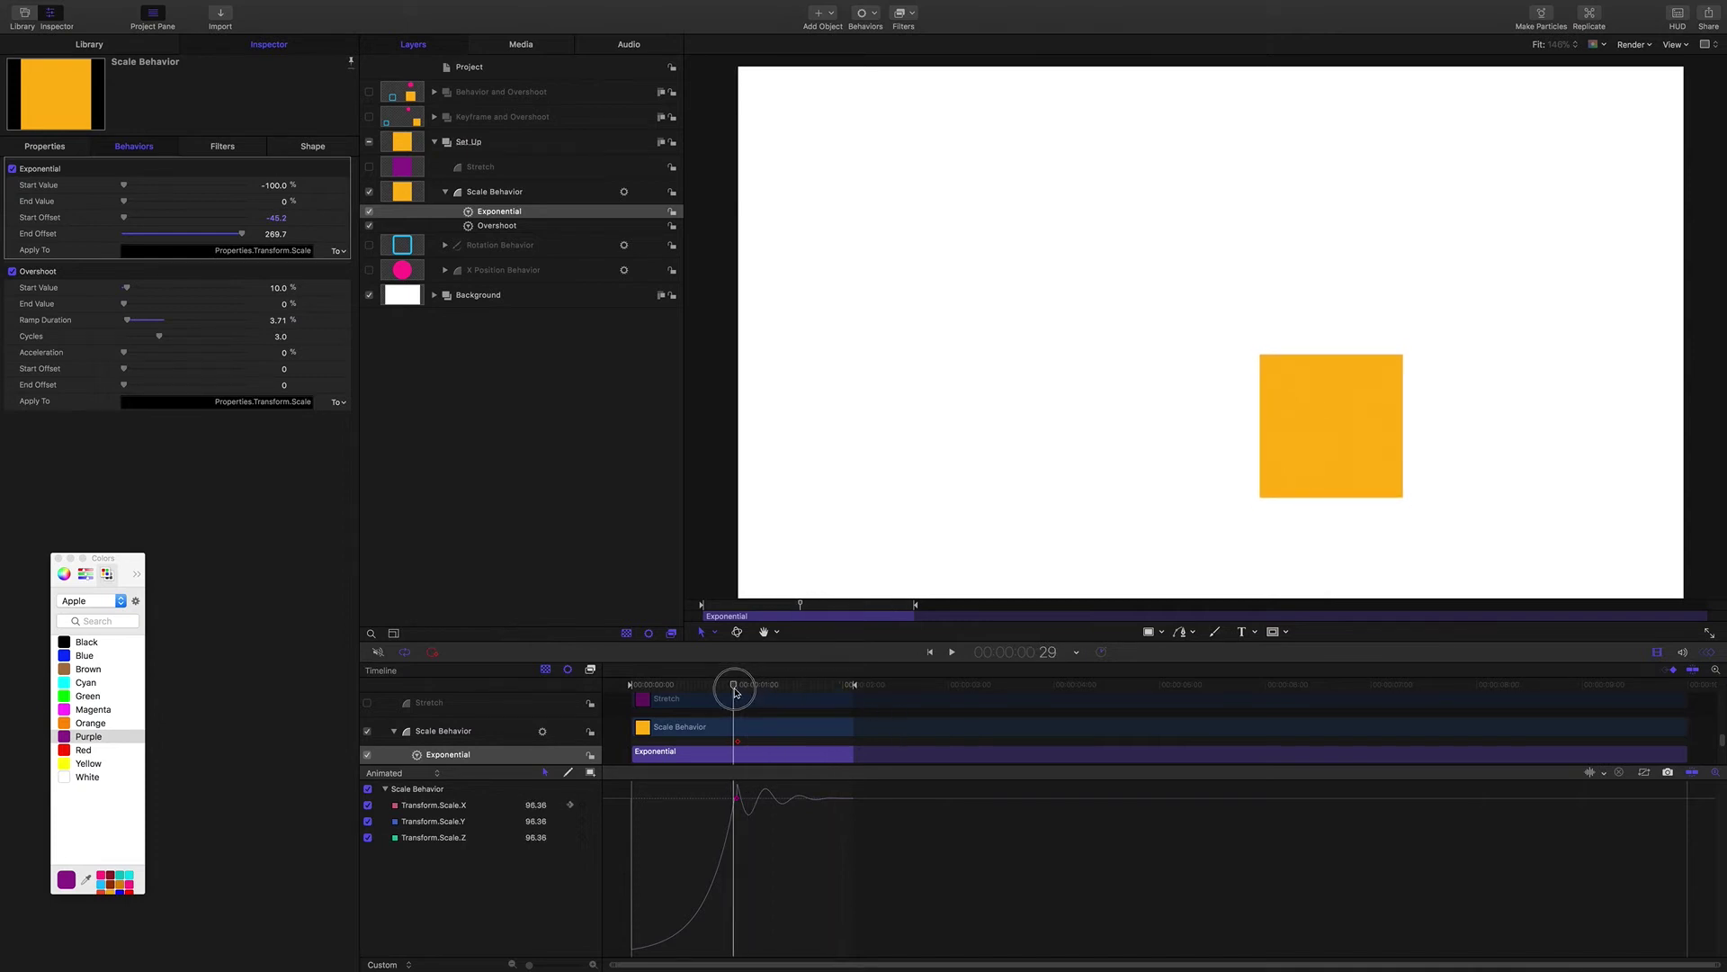
# Look over the Rotation and X Position Behavior curves, then show the purple Stretch square and hide the Scale Behavior square.
pyautogui.click(519, 246)
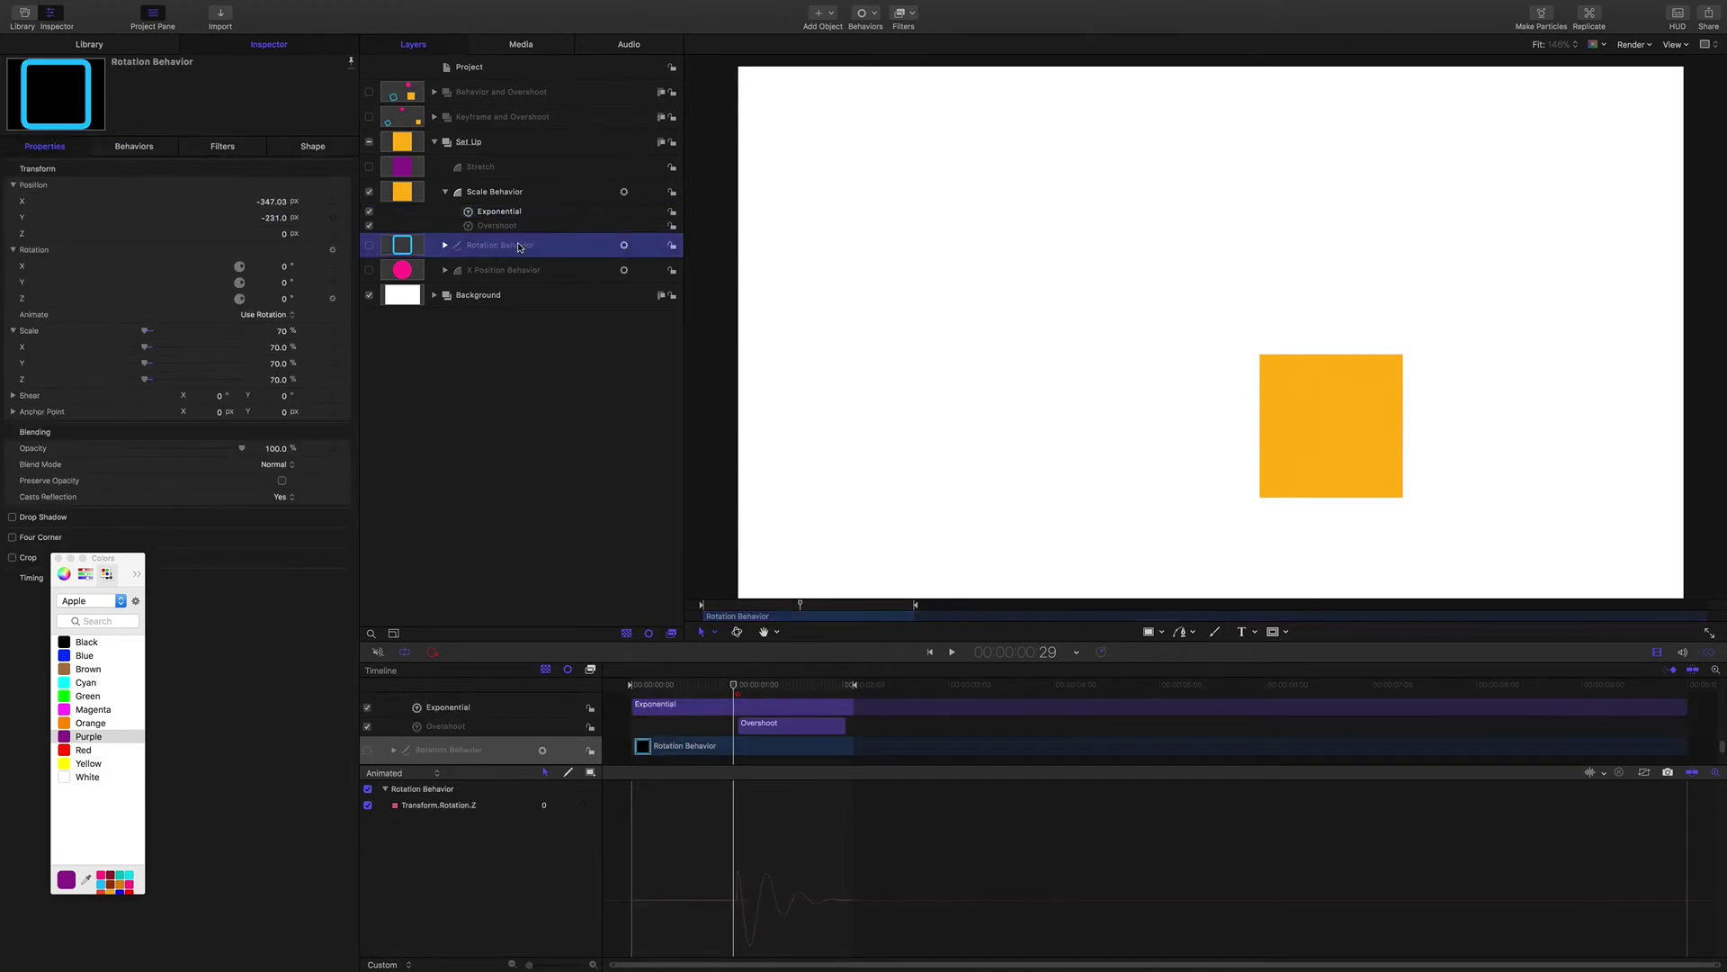
pyautogui.click(510, 272)
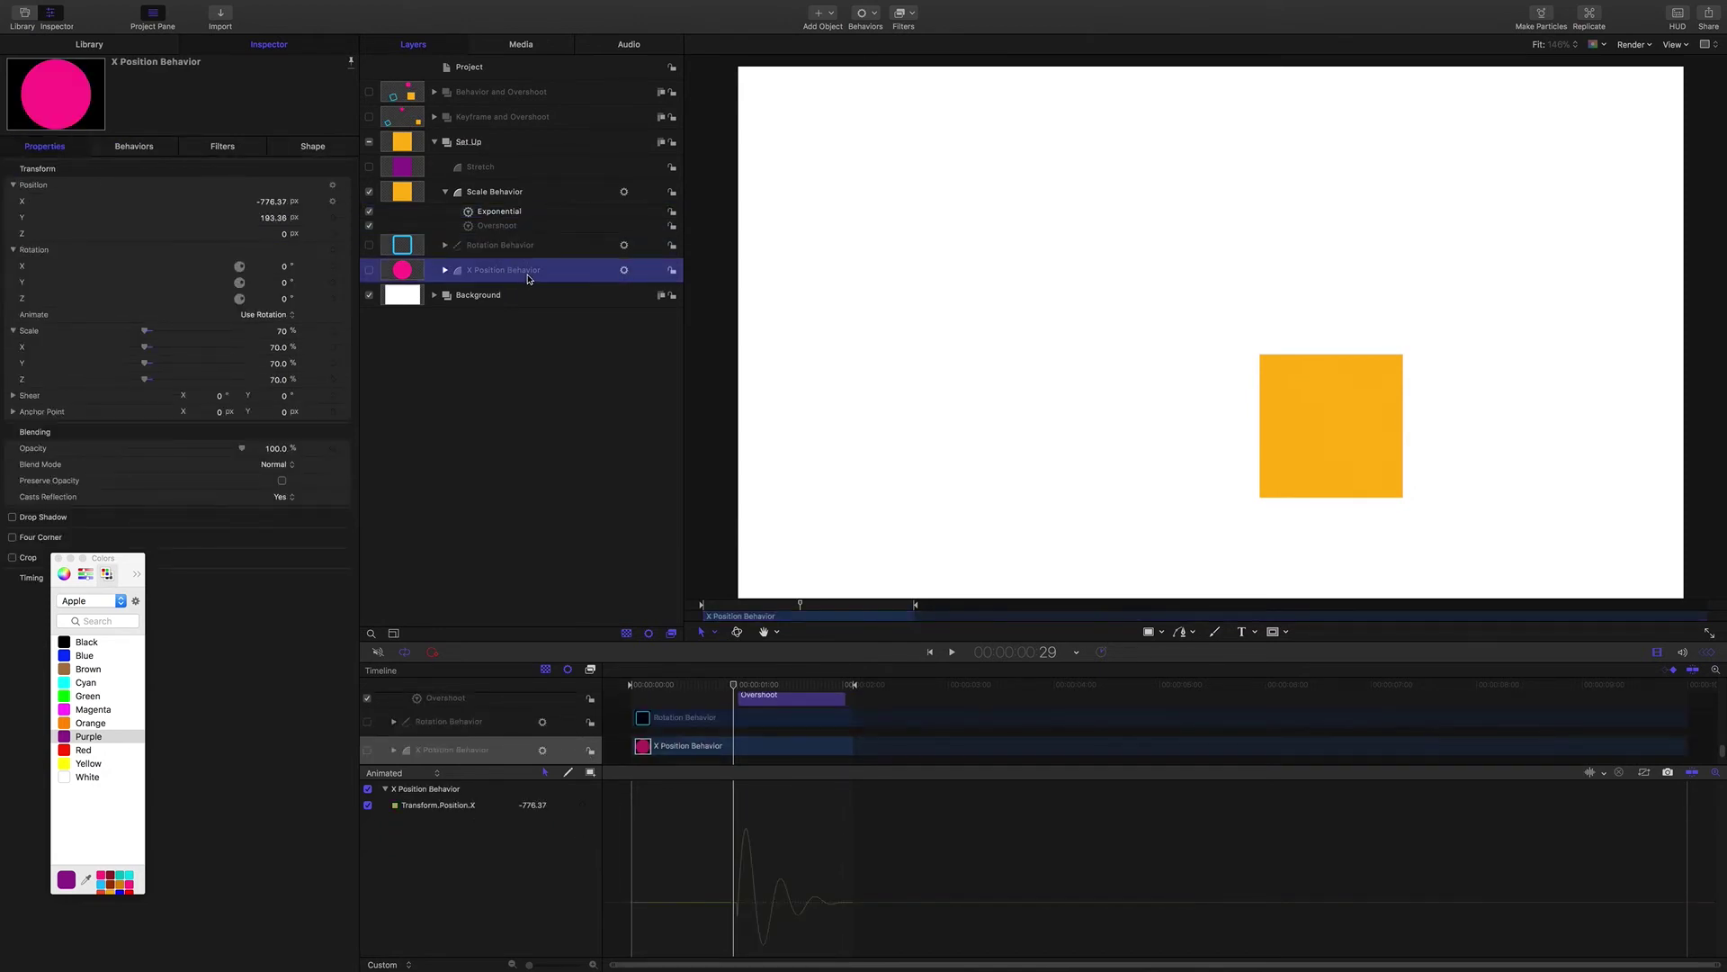
pyautogui.click(484, 169)
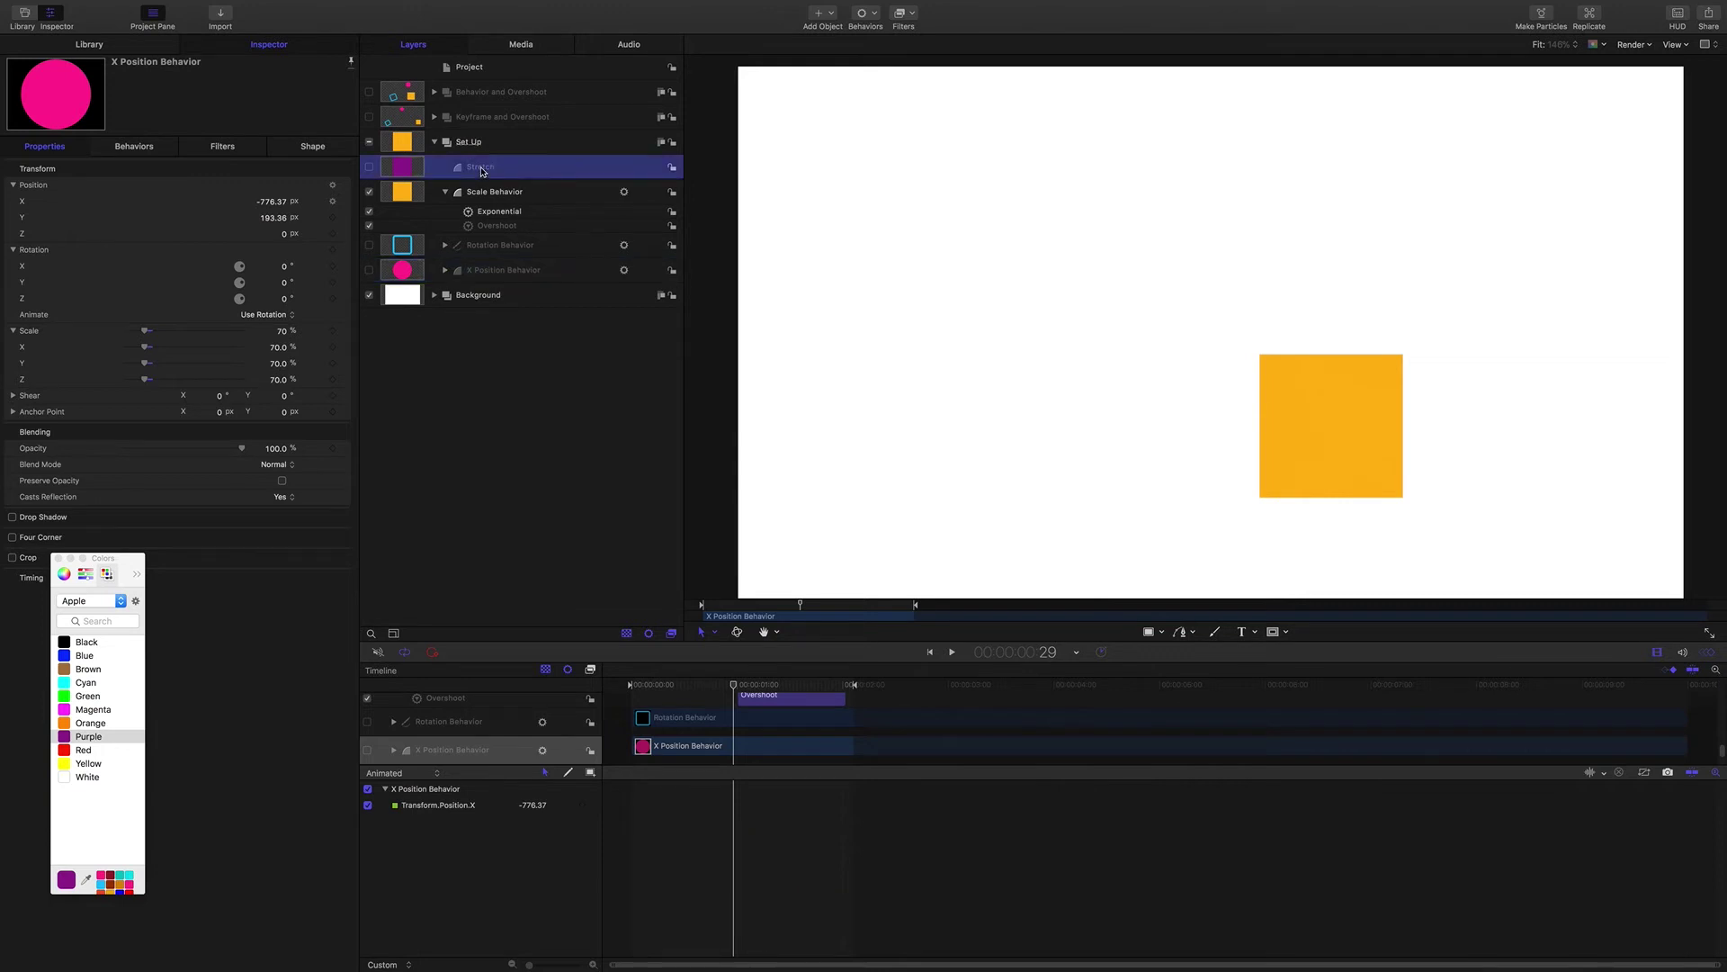
pyautogui.click(369, 169)
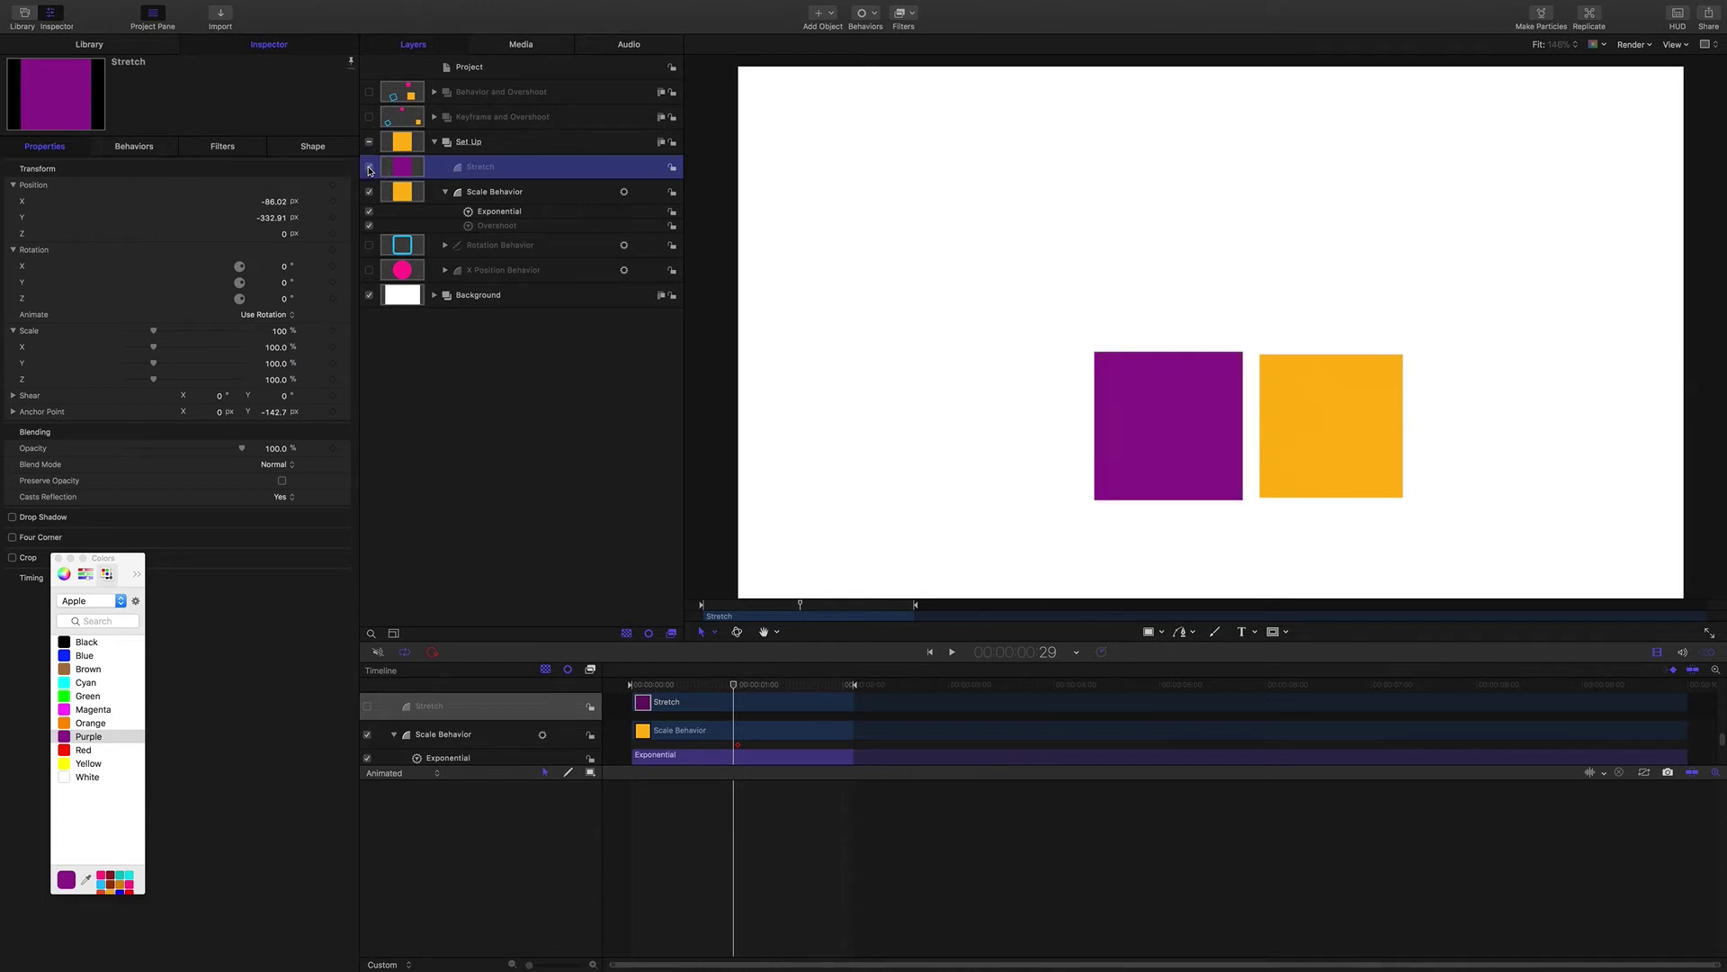
pyautogui.click(368, 192)
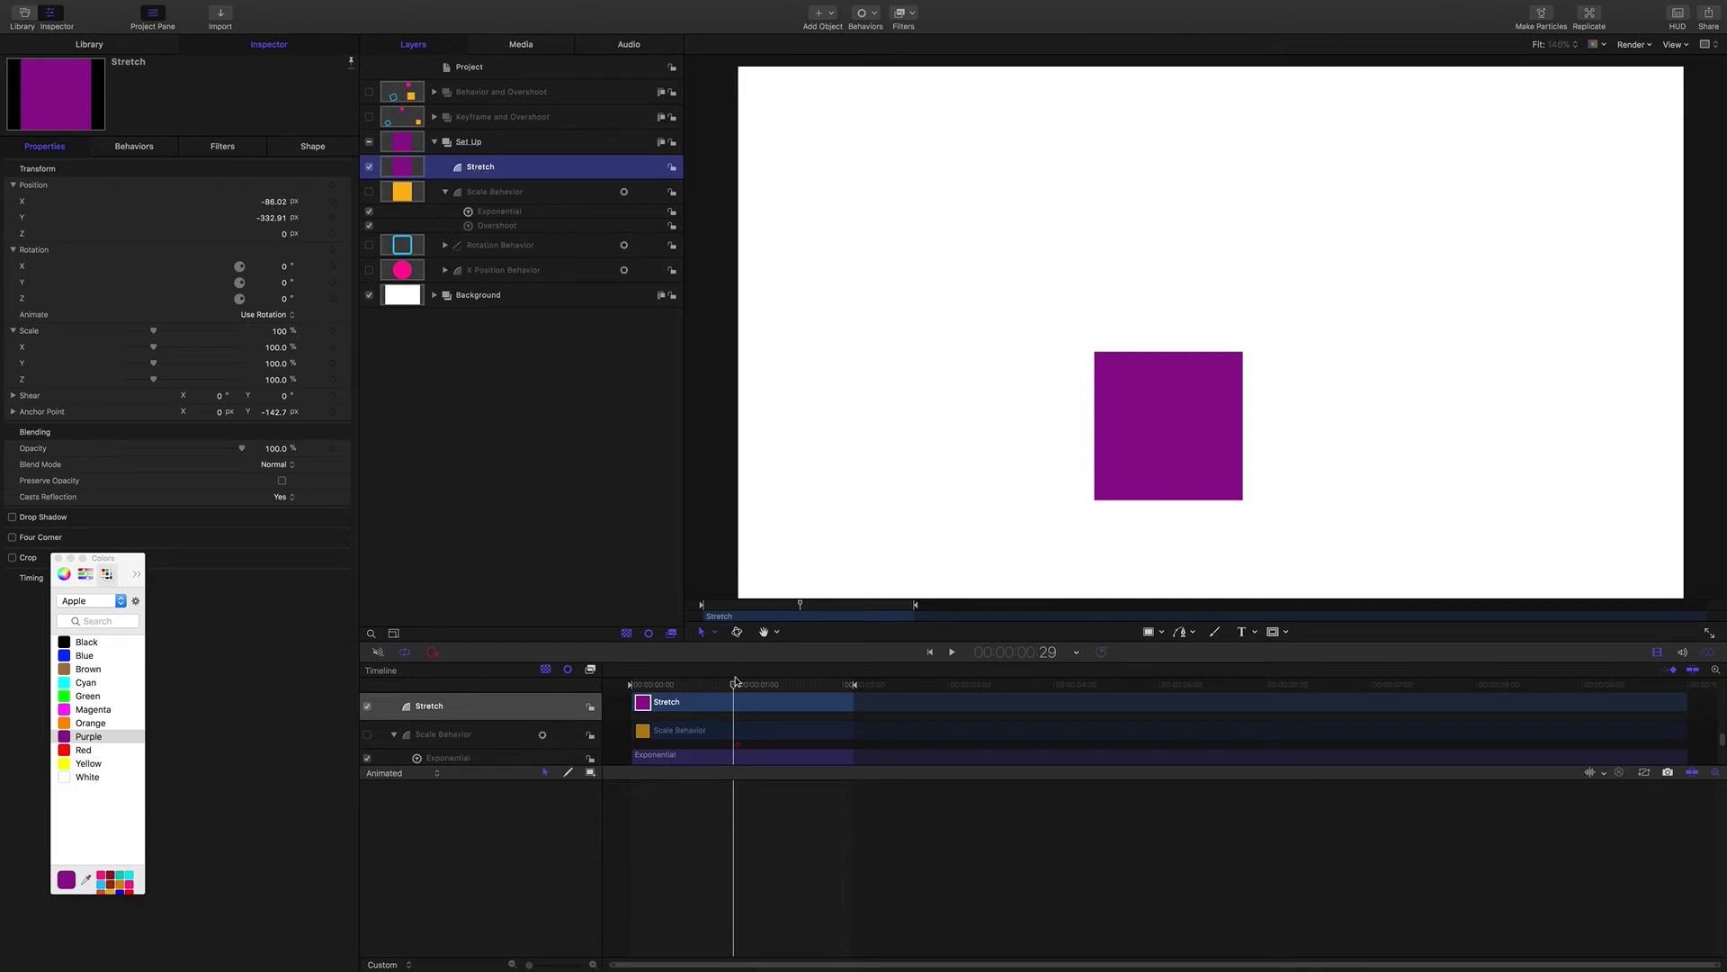
# Move the Stretch square's anchor point to its bottom edge, at Y -143.7 px.
pyautogui.moveTo(480, 165); pyautogui.dragTo(483, 169)
pyautogui.rightClick(1134, 402)
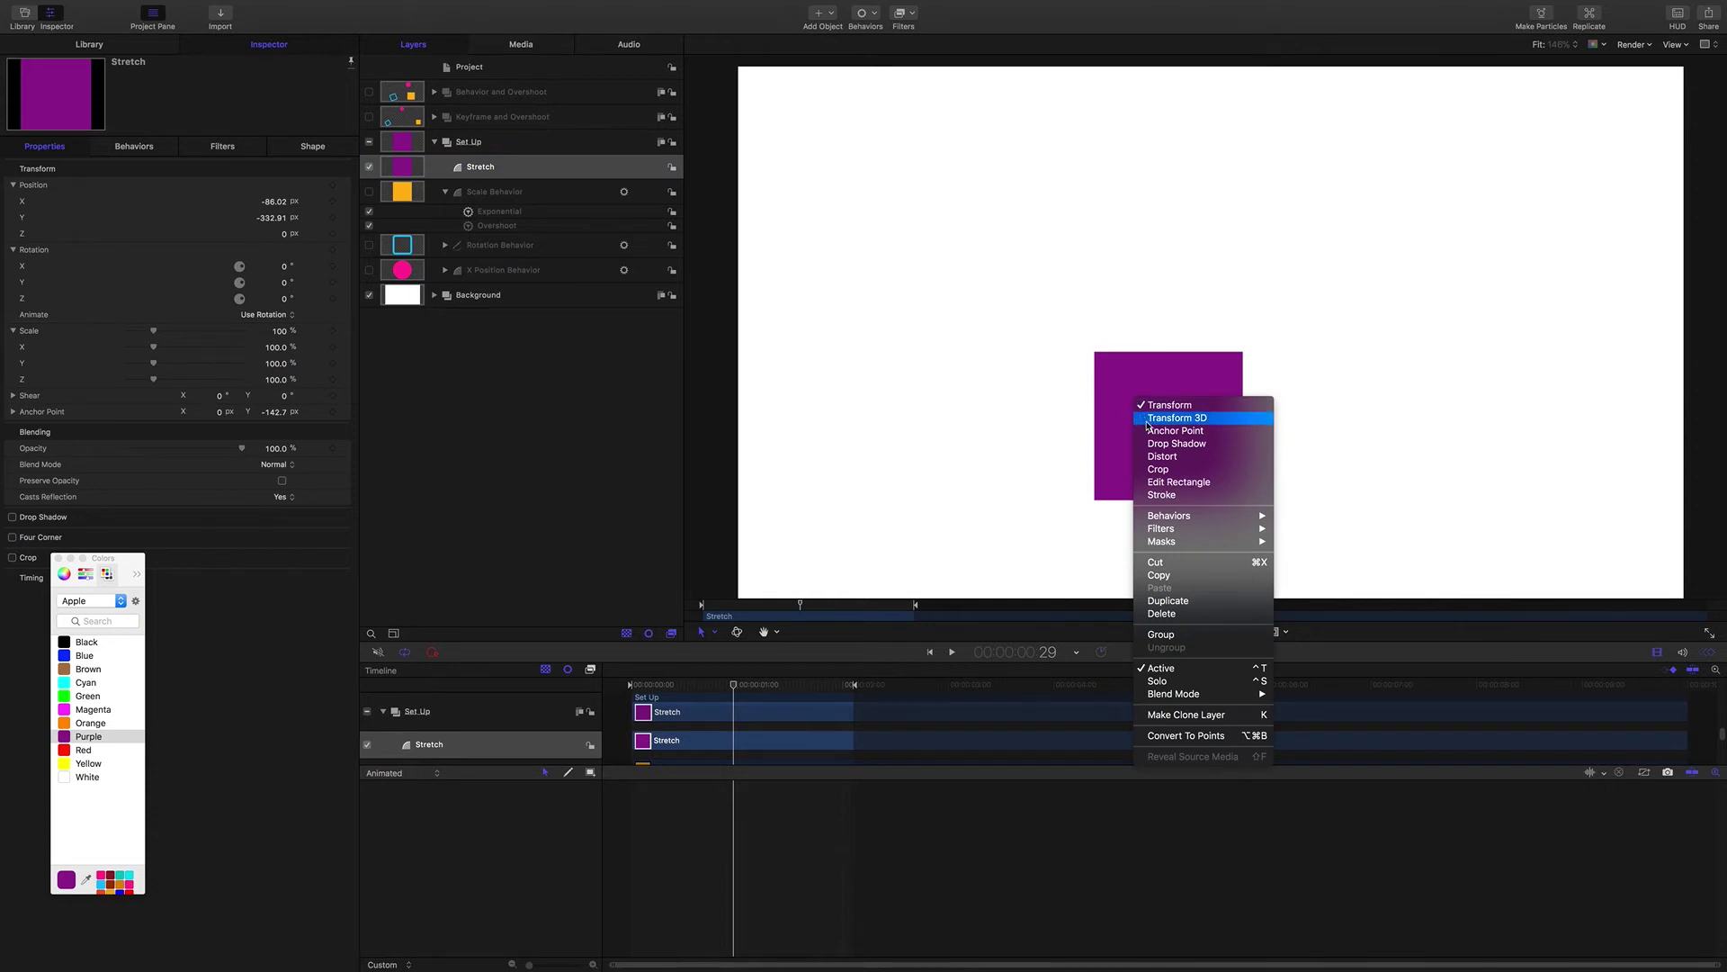
pyautogui.click(1159, 432)
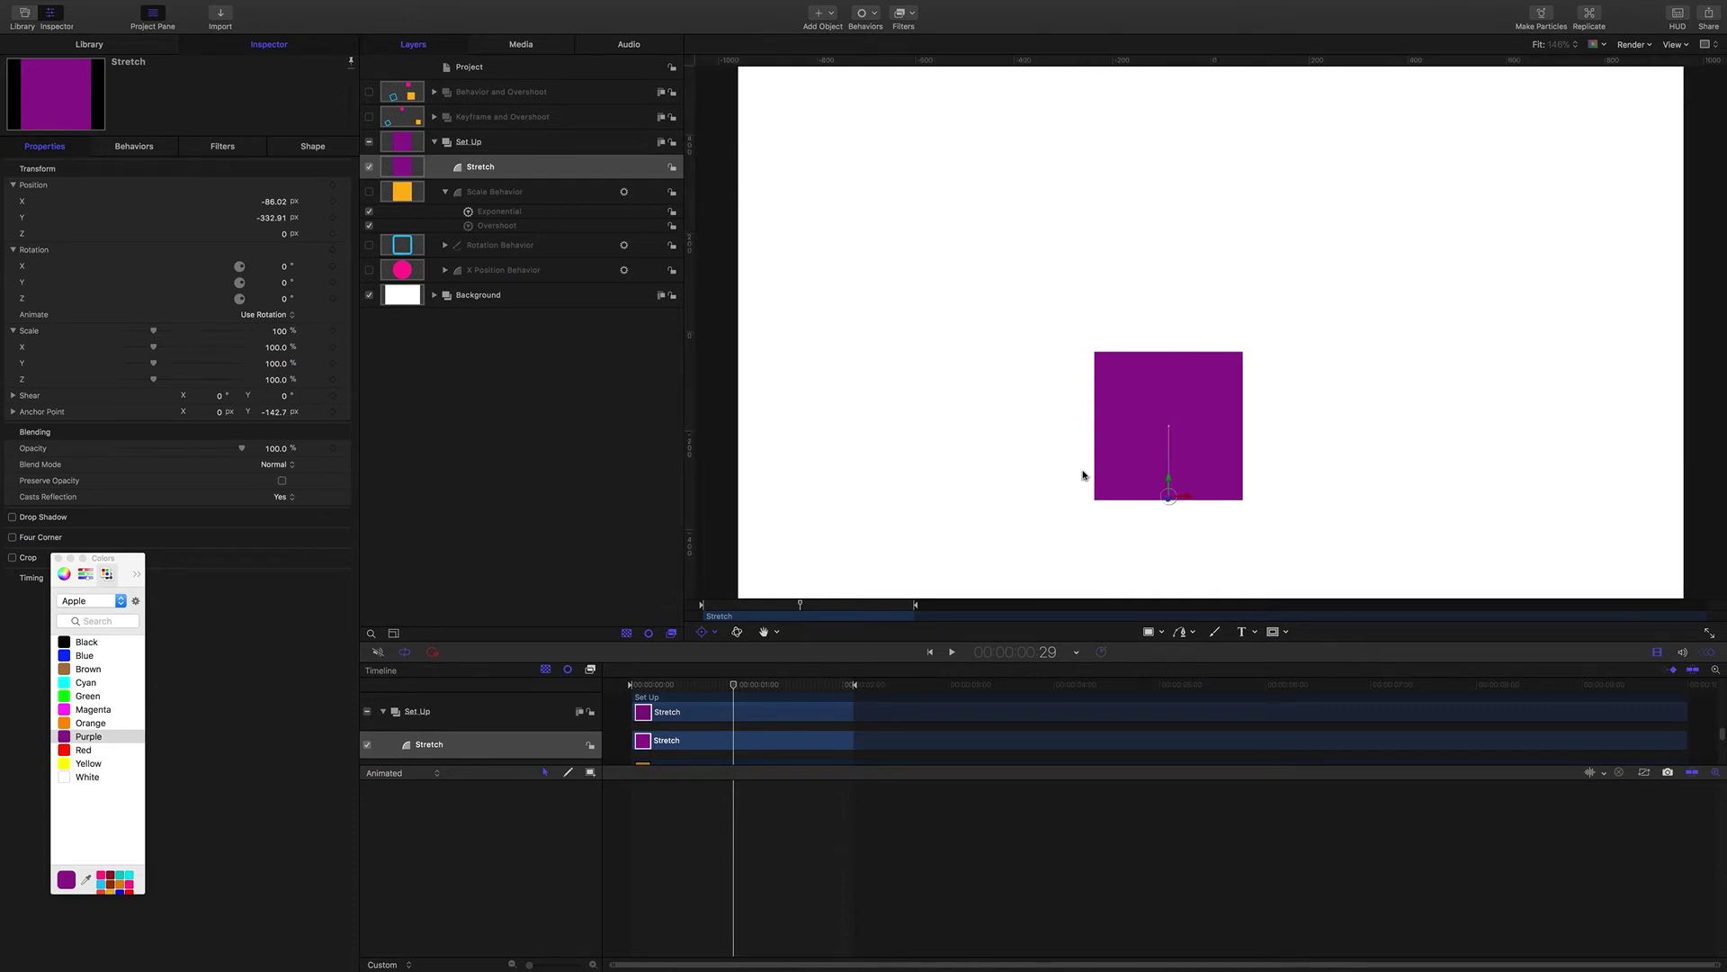
pyautogui.moveTo(1170, 483)
pyautogui.mouseDown()
pyautogui.moveTo(1169, 457)
pyautogui.moveTo(1169, 491)
pyautogui.mouseUp()
# Try out smaller and larger Y Scale values on the Stretch square and set it back to 100%.
pyautogui.moveTo(278, 364); pyautogui.dragTo(268, 364)
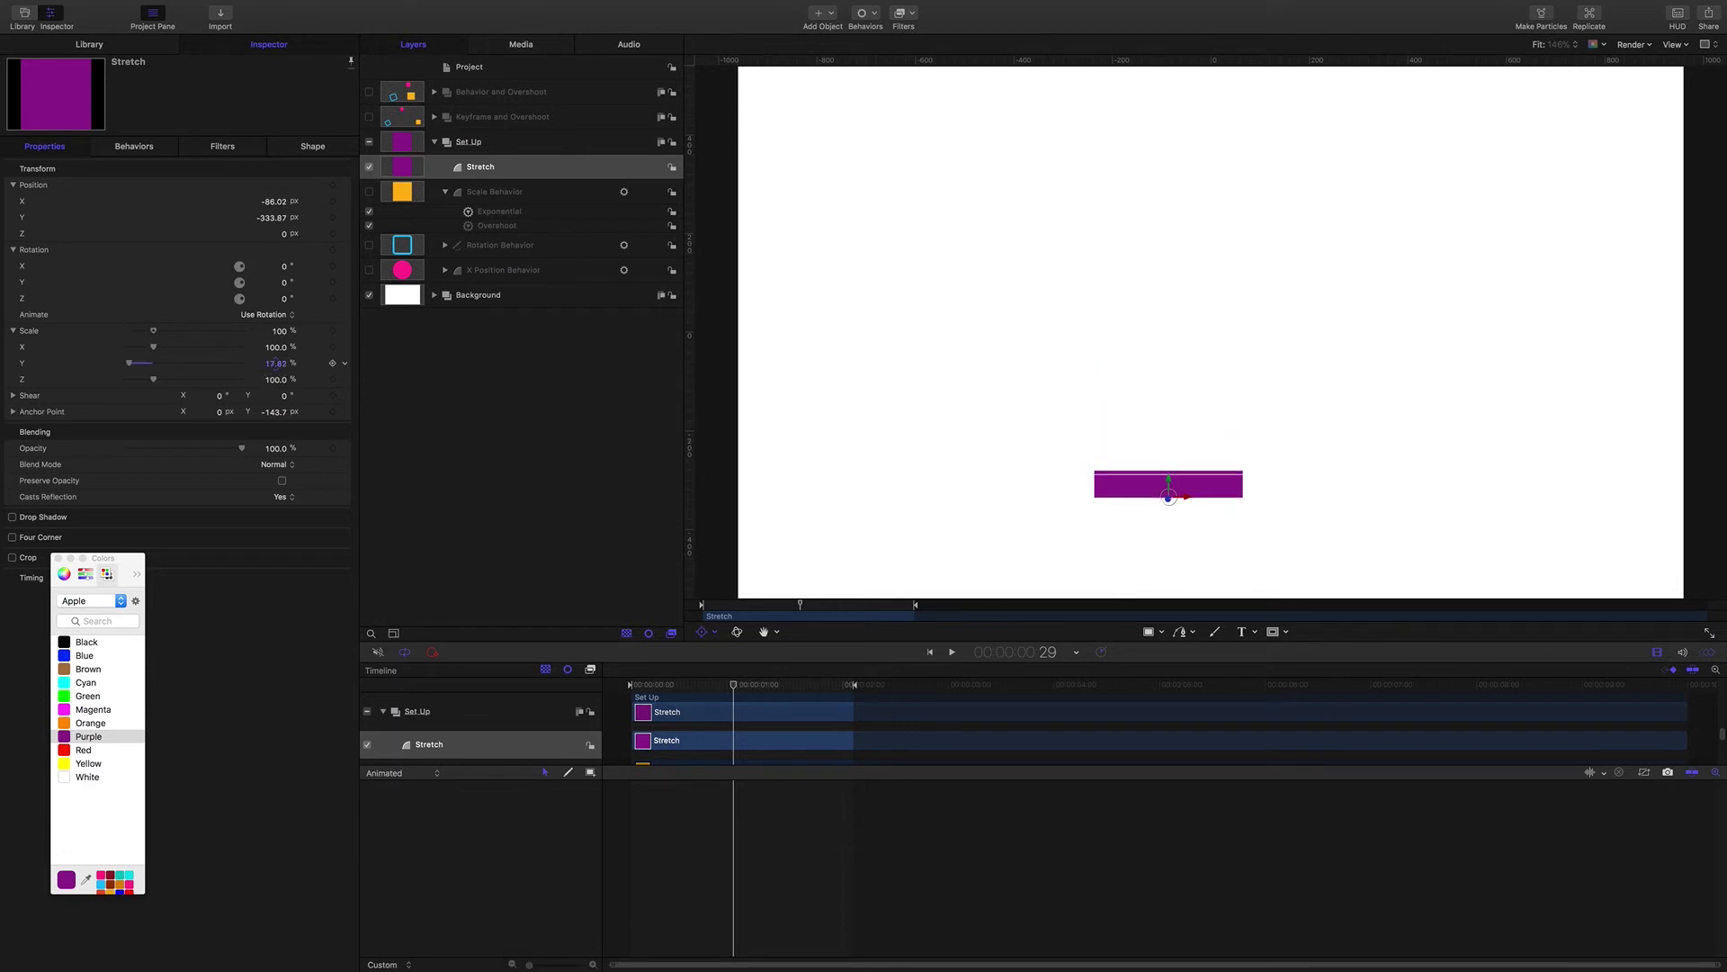
pyautogui.moveTo(276, 364); pyautogui.dragTo(254, 364)
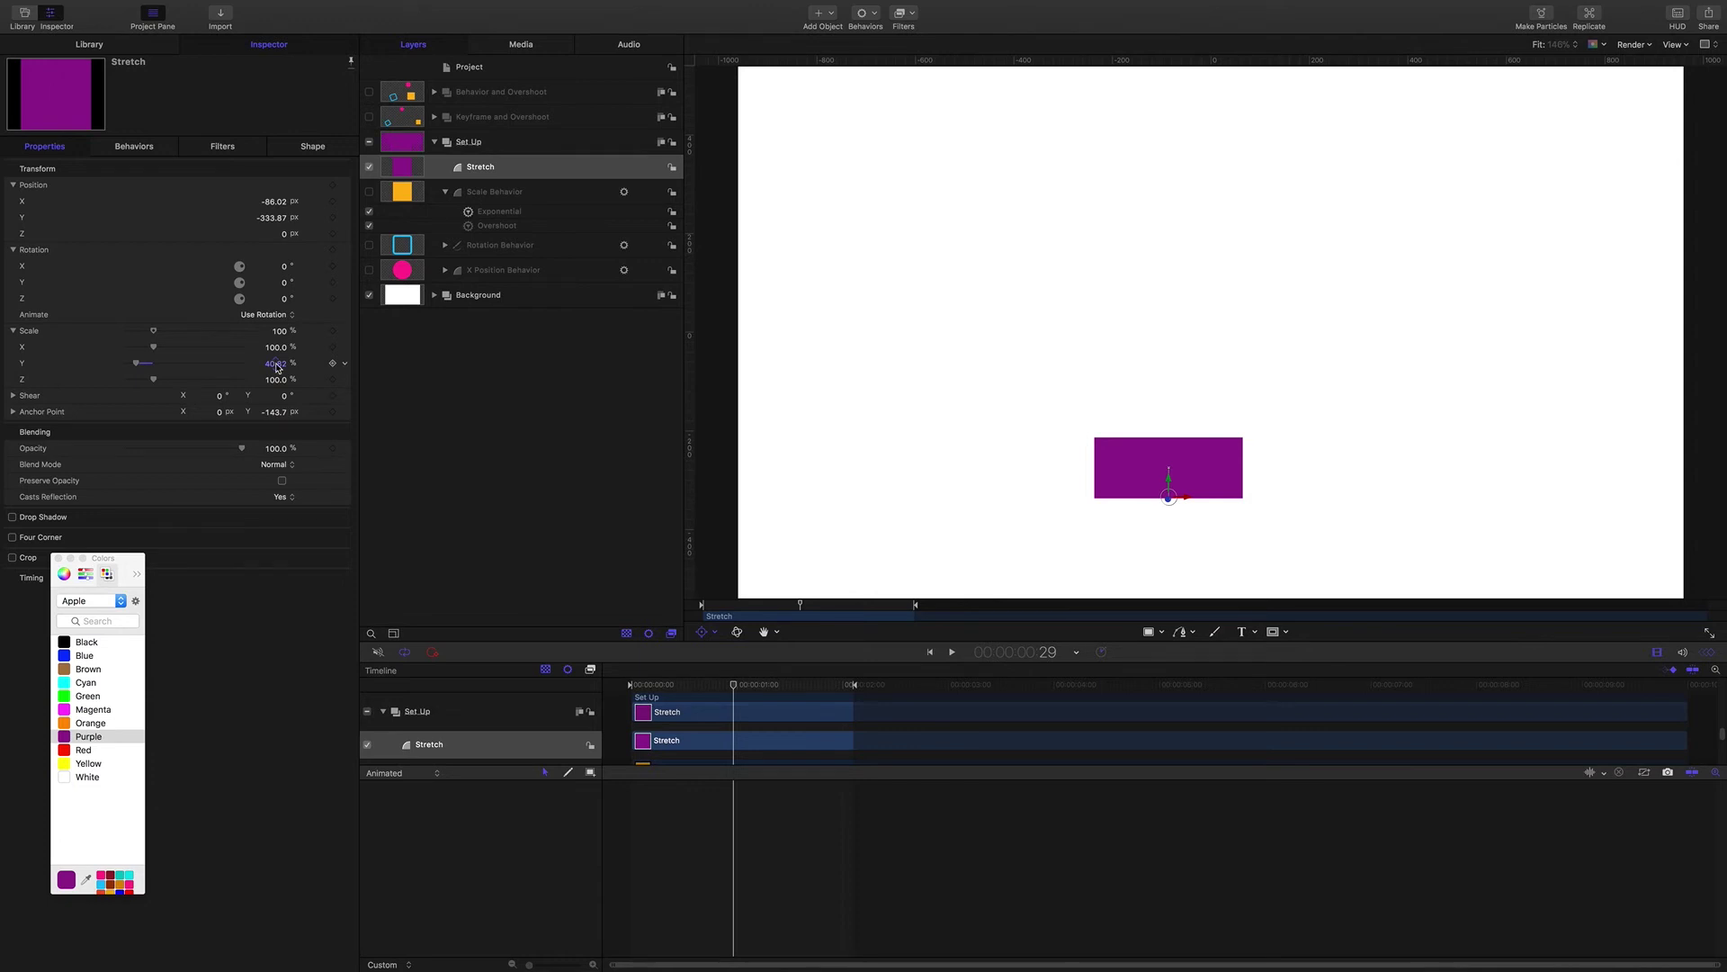
pyautogui.write('100')
pyautogui.press('Return')
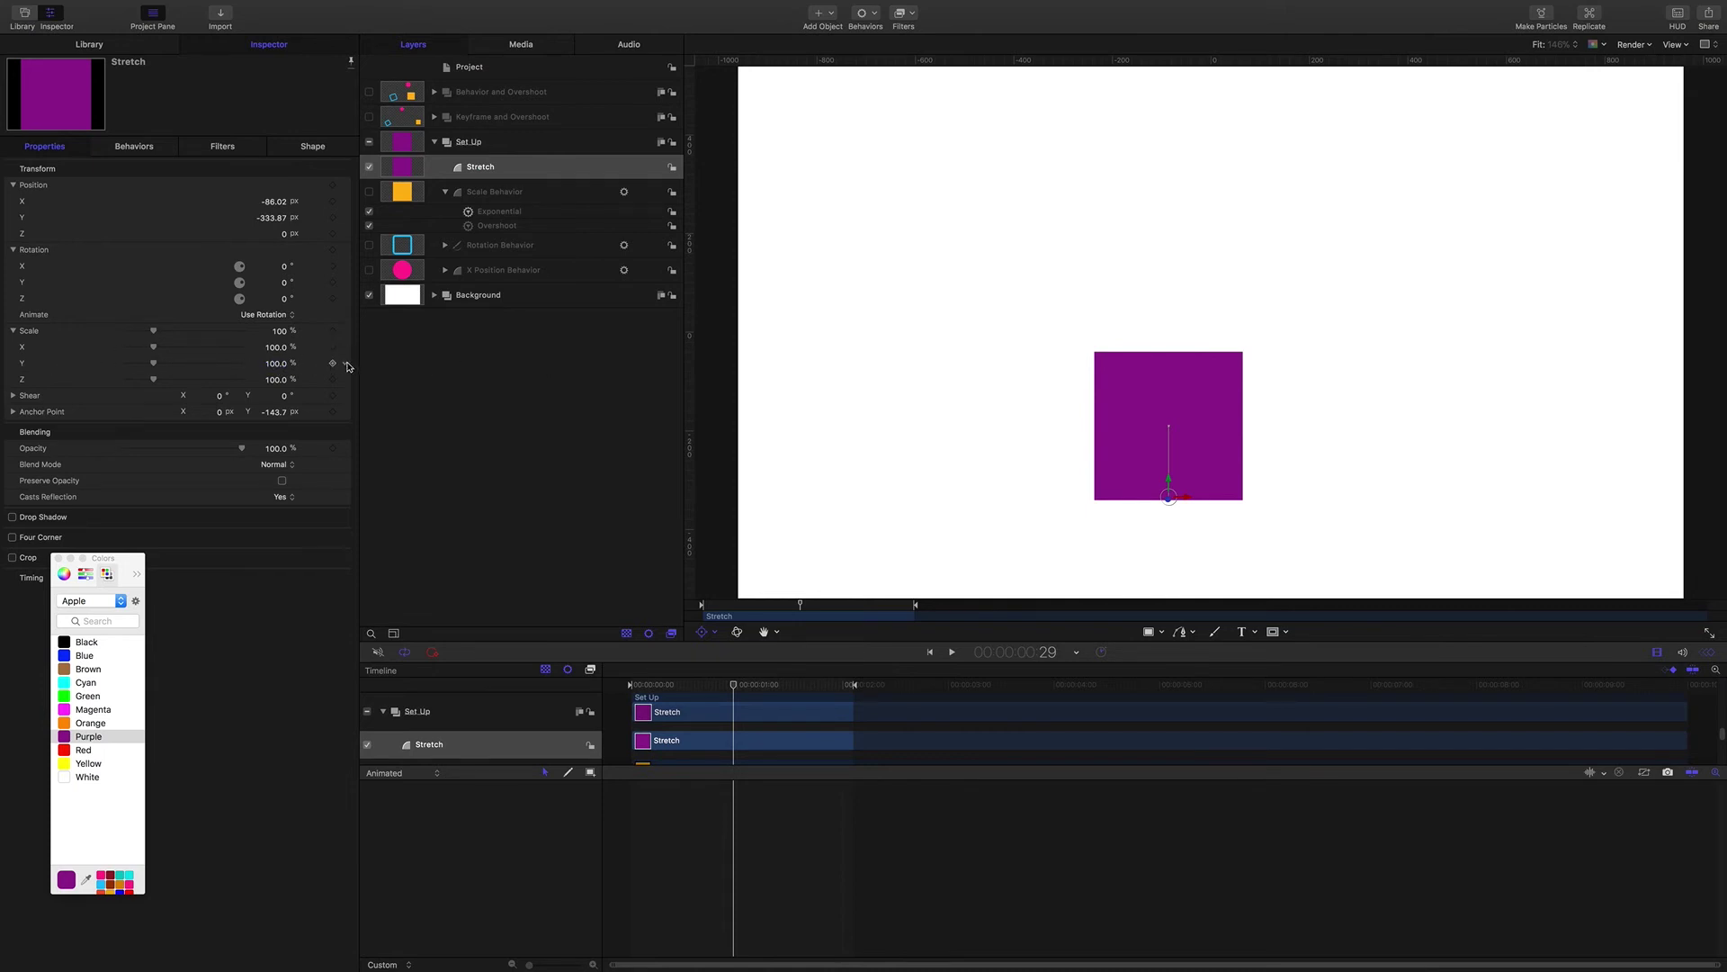
# Add a Ramp parameter behavior to the Y Scale of the Stretch square.
pyautogui.click(346, 364)
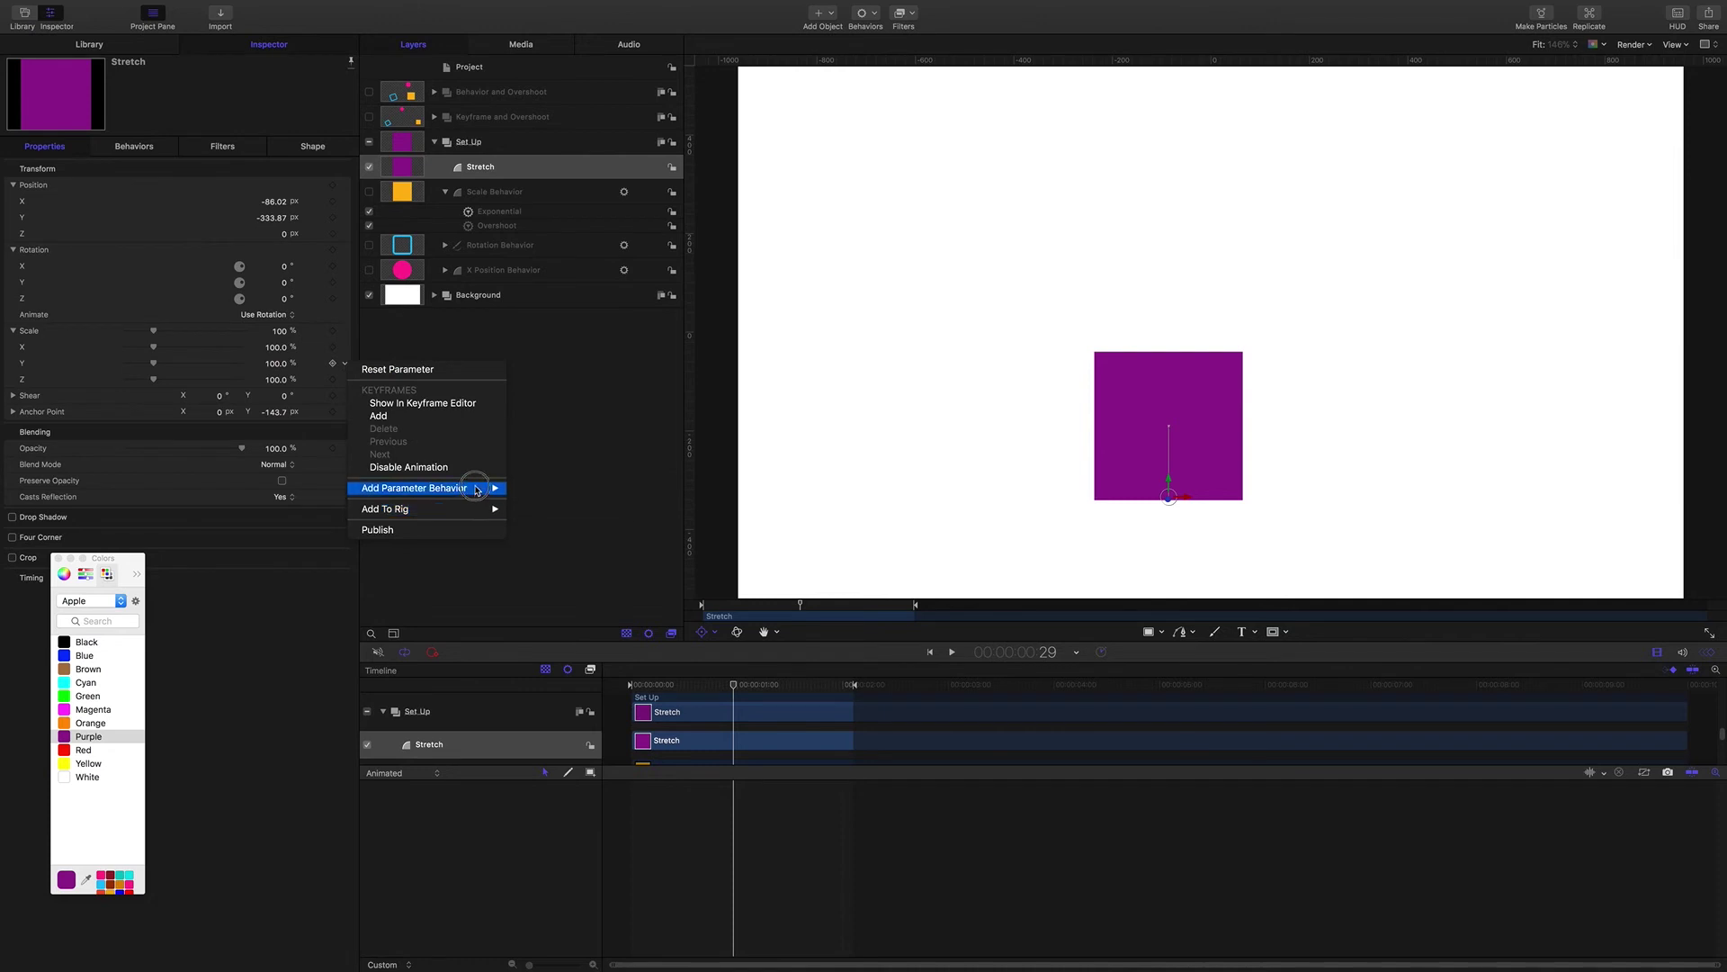
pyautogui.moveTo(476, 490)
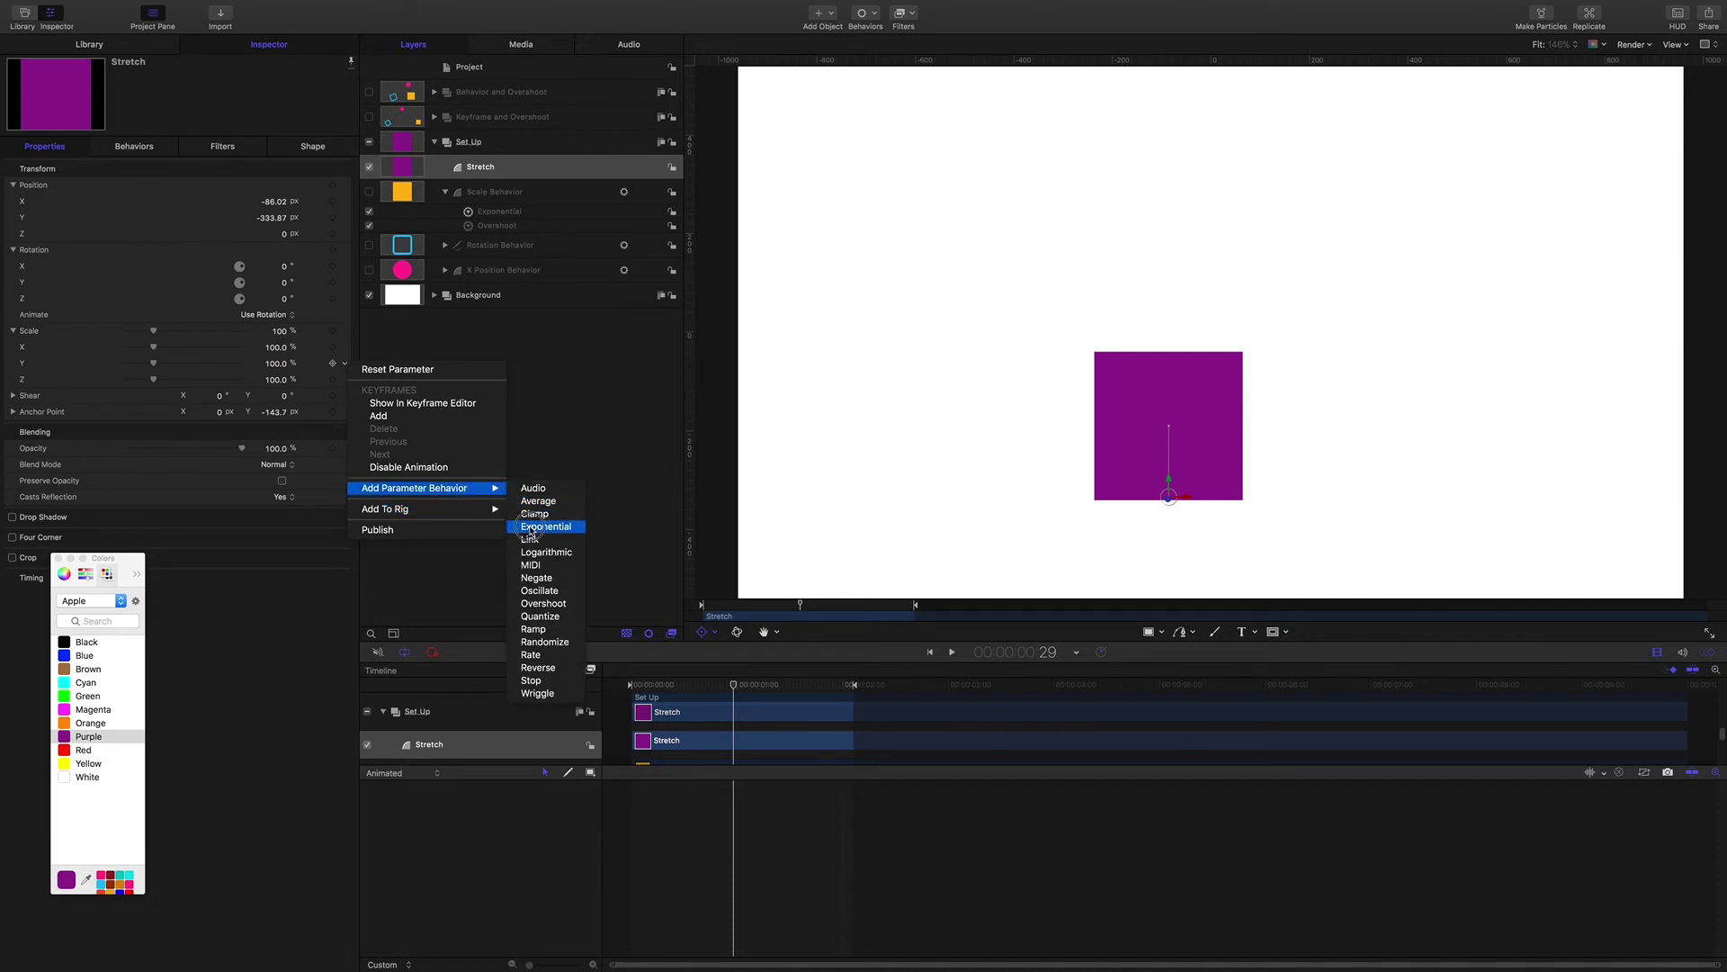
pyautogui.click(569, 630)
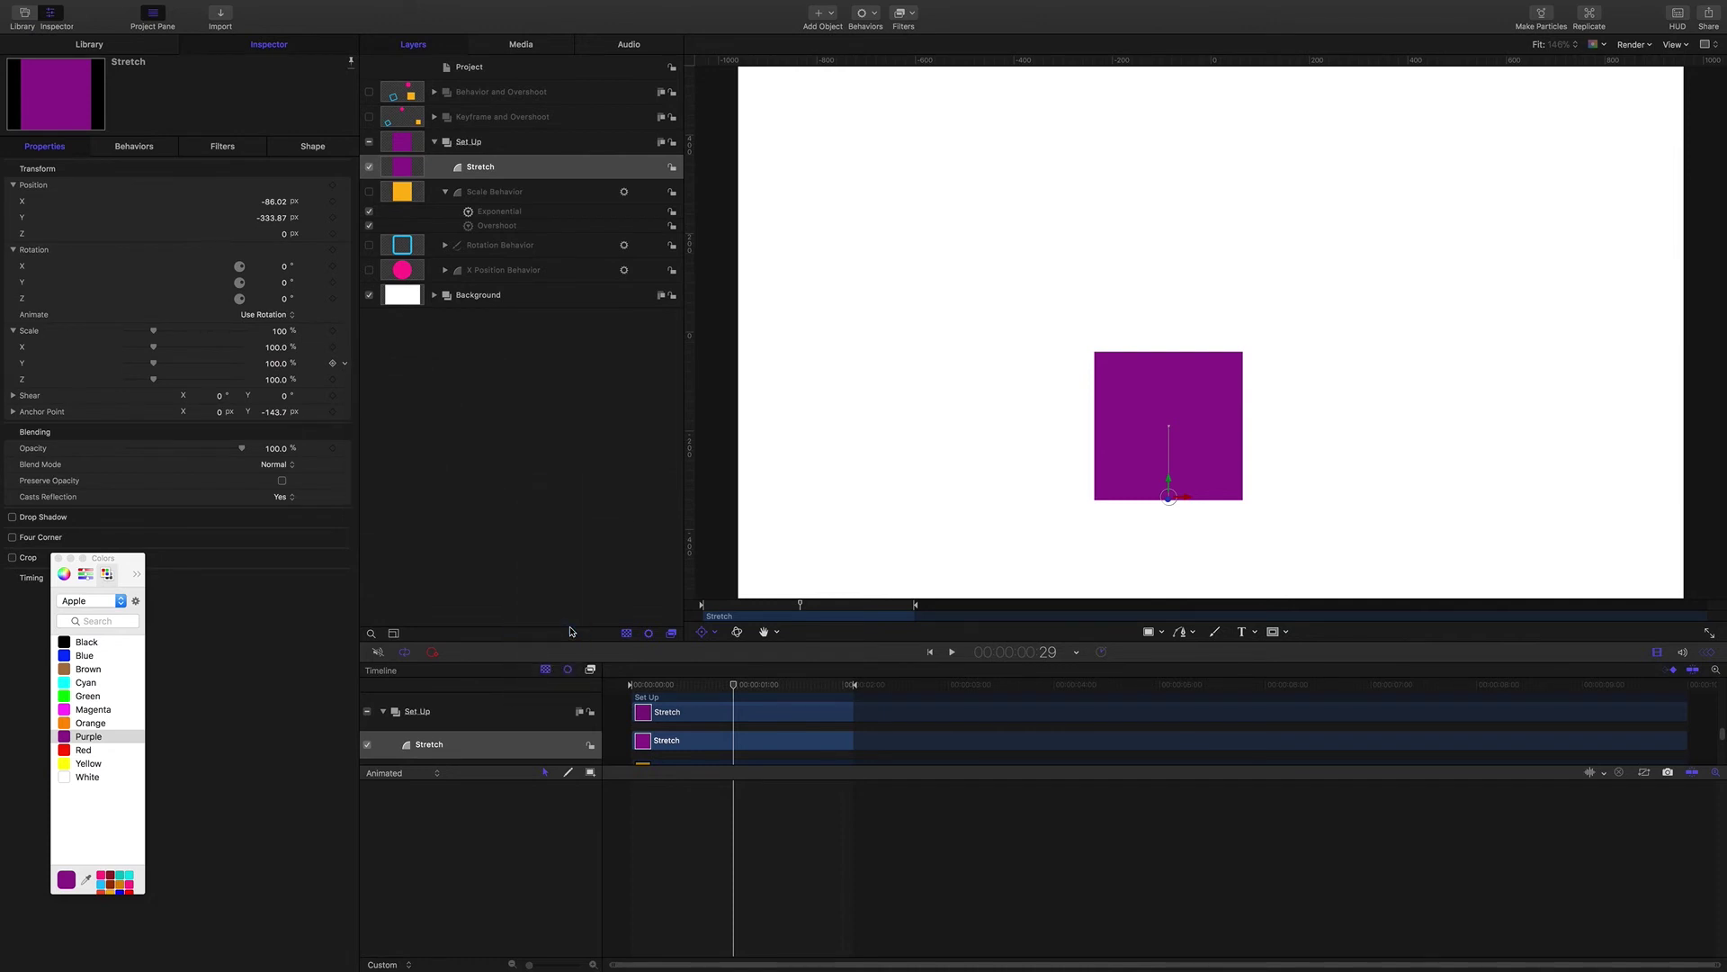
# Enlarge the timeline's layer area and trim the Ramp behavior to end at 1:00, leaving the playhead on that frame.
pyautogui.click(735, 686)
pyautogui.moveTo(735, 687); pyautogui.dragTo(738, 686)
pyautogui.moveTo(800, 768); pyautogui.dragTo(820, 856)
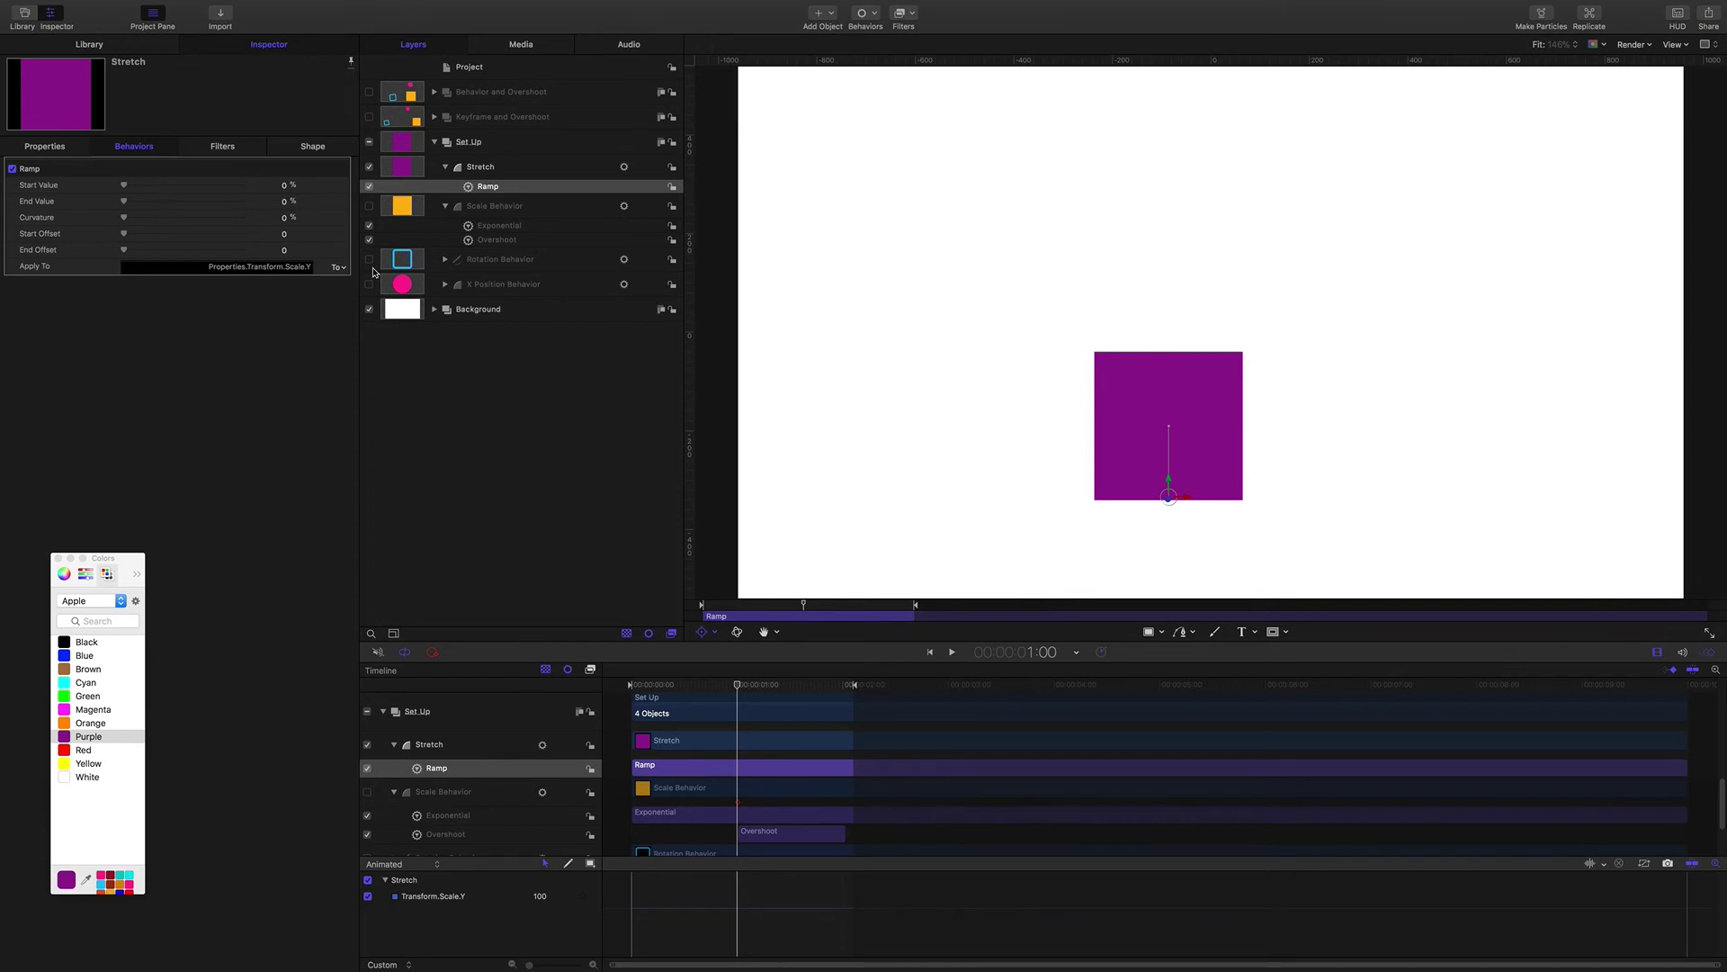
pyautogui.press('o')
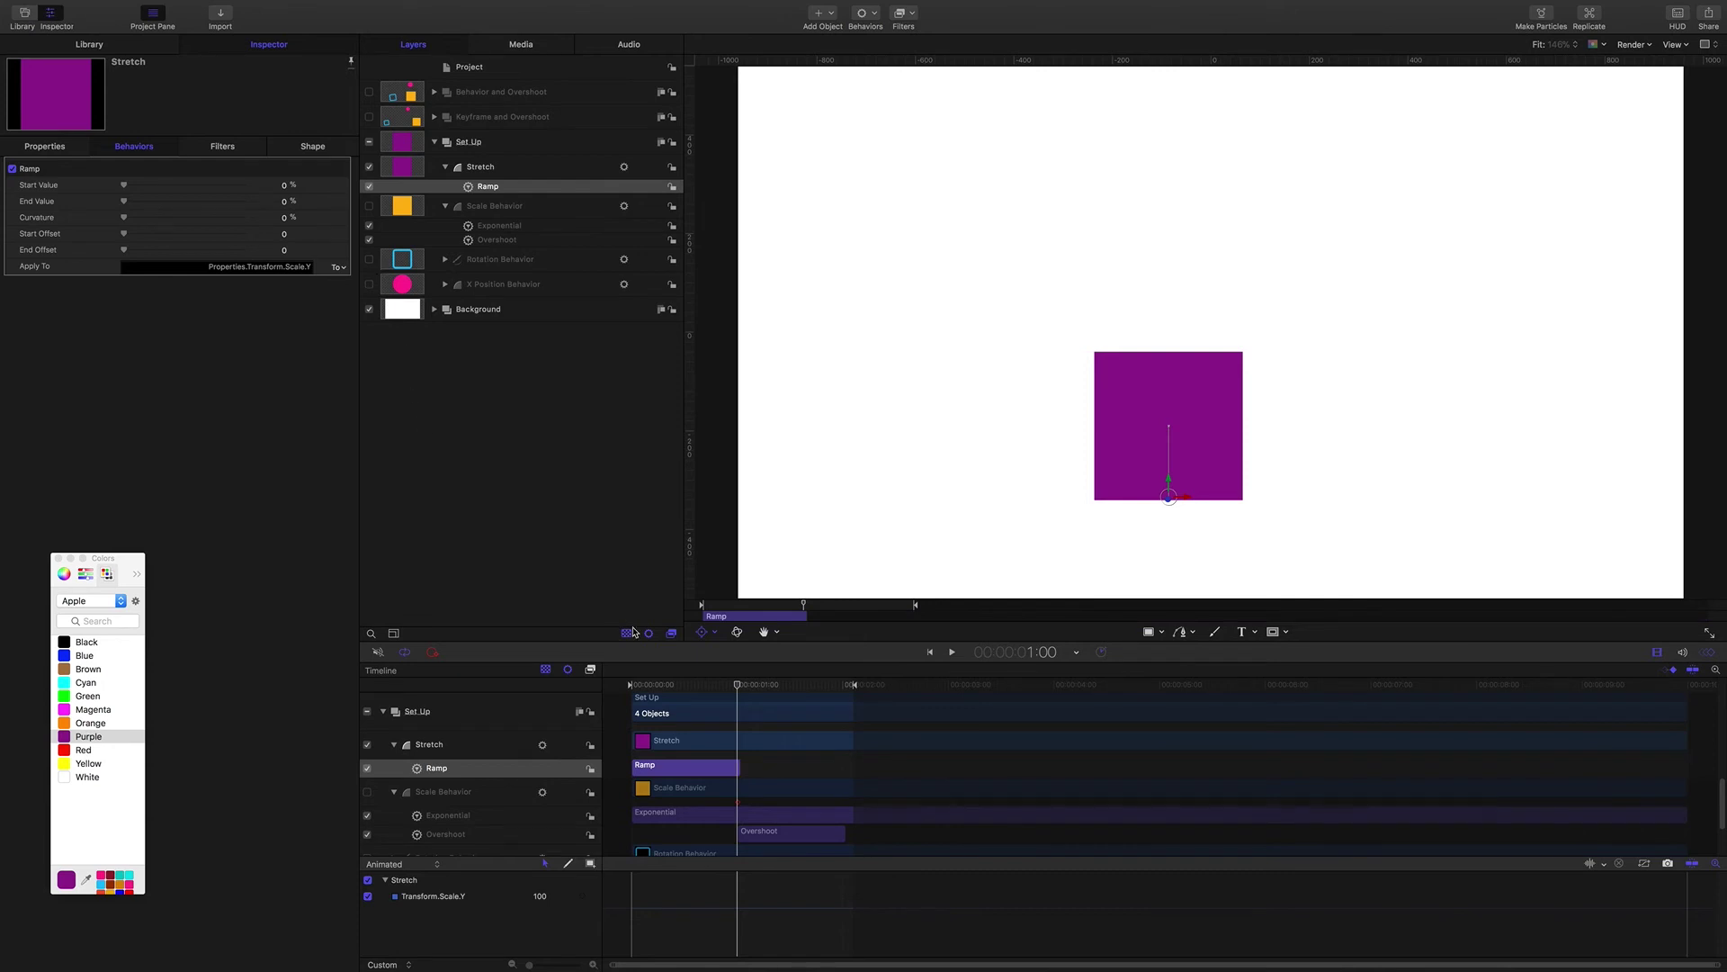
pyautogui.click(737, 686)
pyautogui.moveTo(737, 686); pyautogui.dragTo(744, 686)
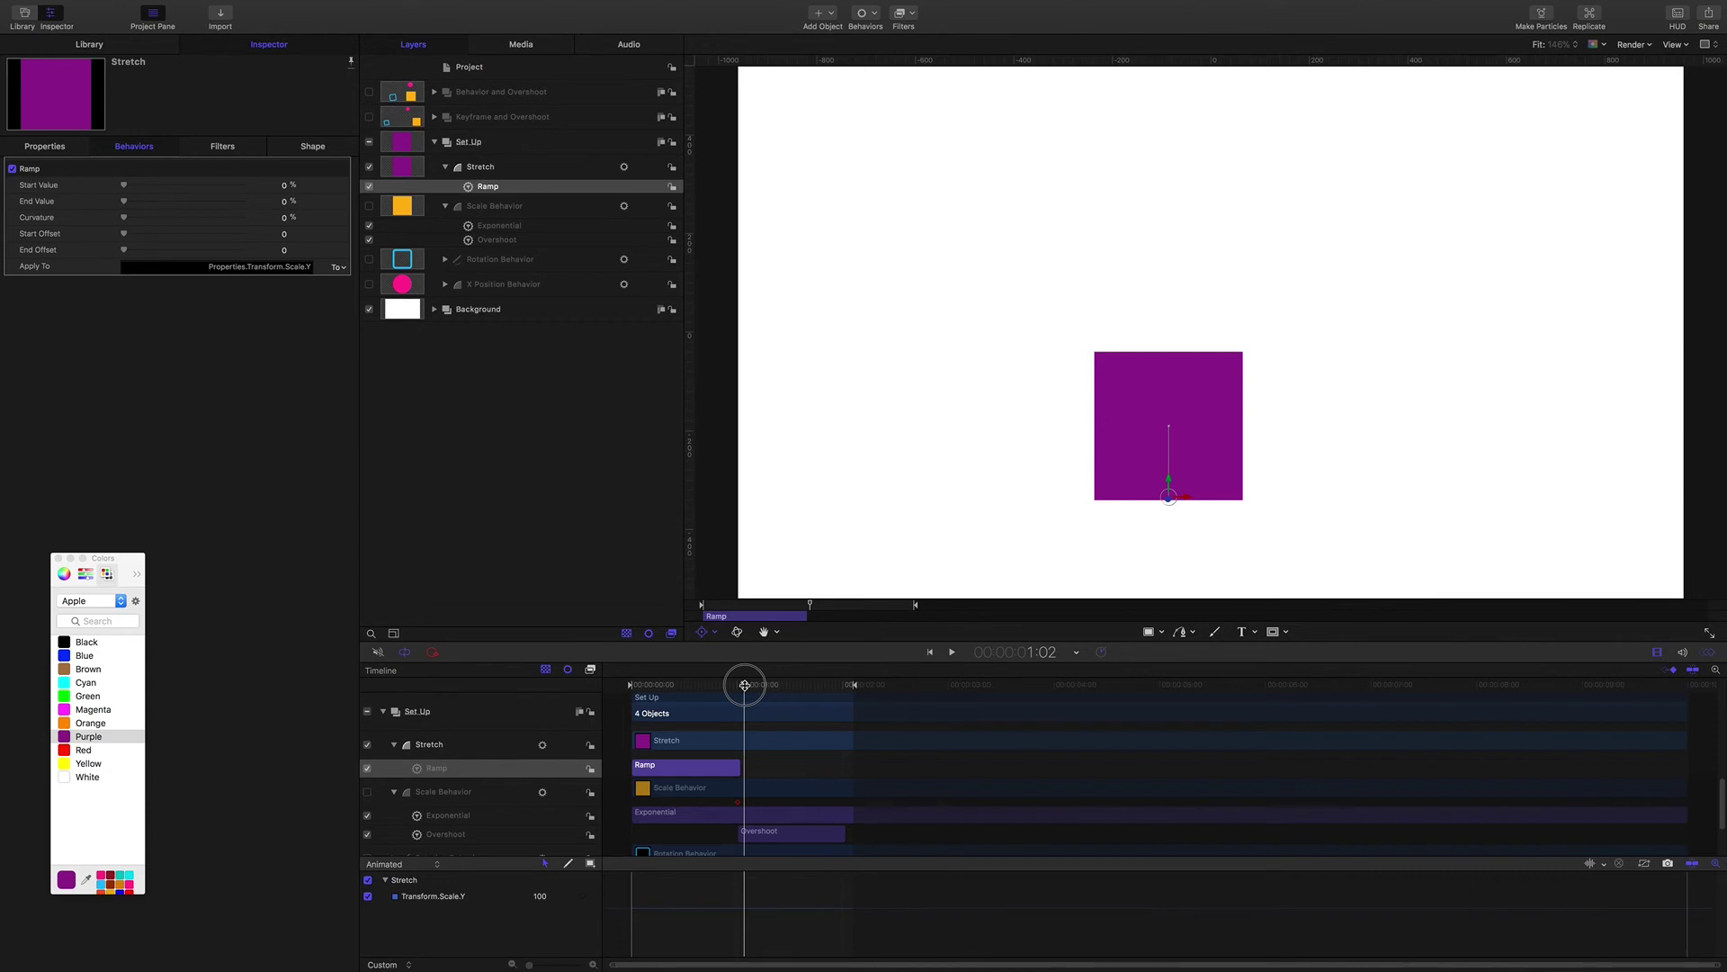
pyautogui.moveTo(744, 686); pyautogui.dragTo(738, 685)
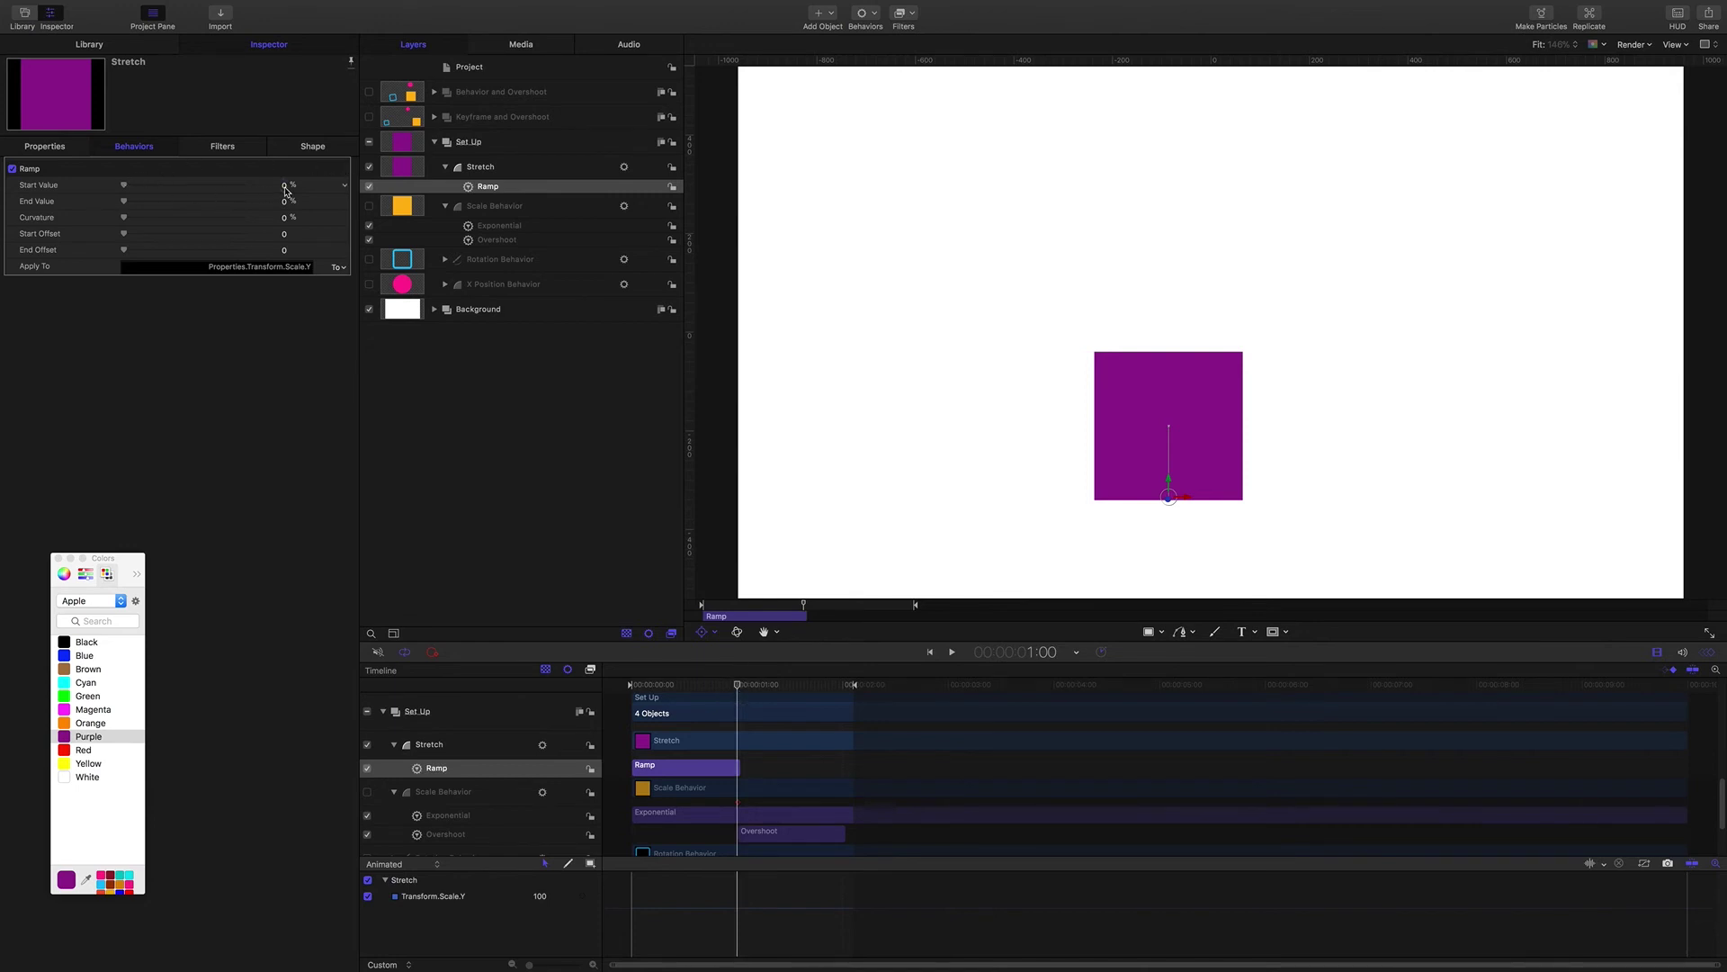
# Check the Stretch square's scale properties and set the Ramp's End Value to 150%.
pyautogui.click(58, 147)
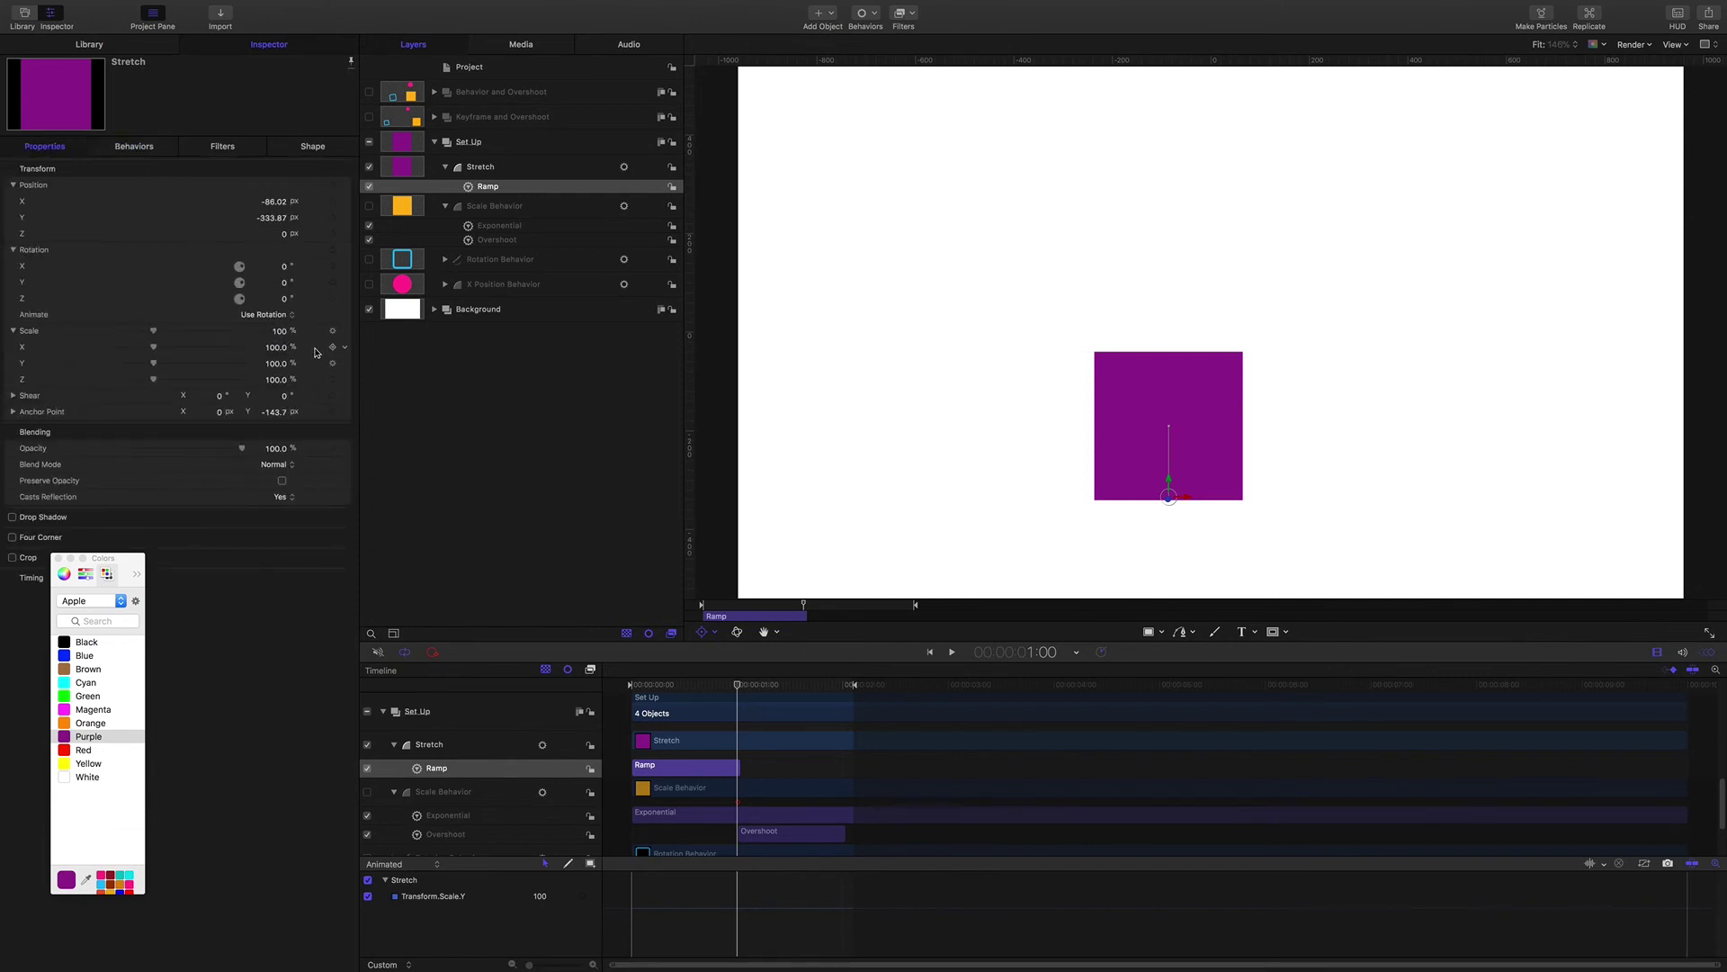
pyautogui.click(126, 147)
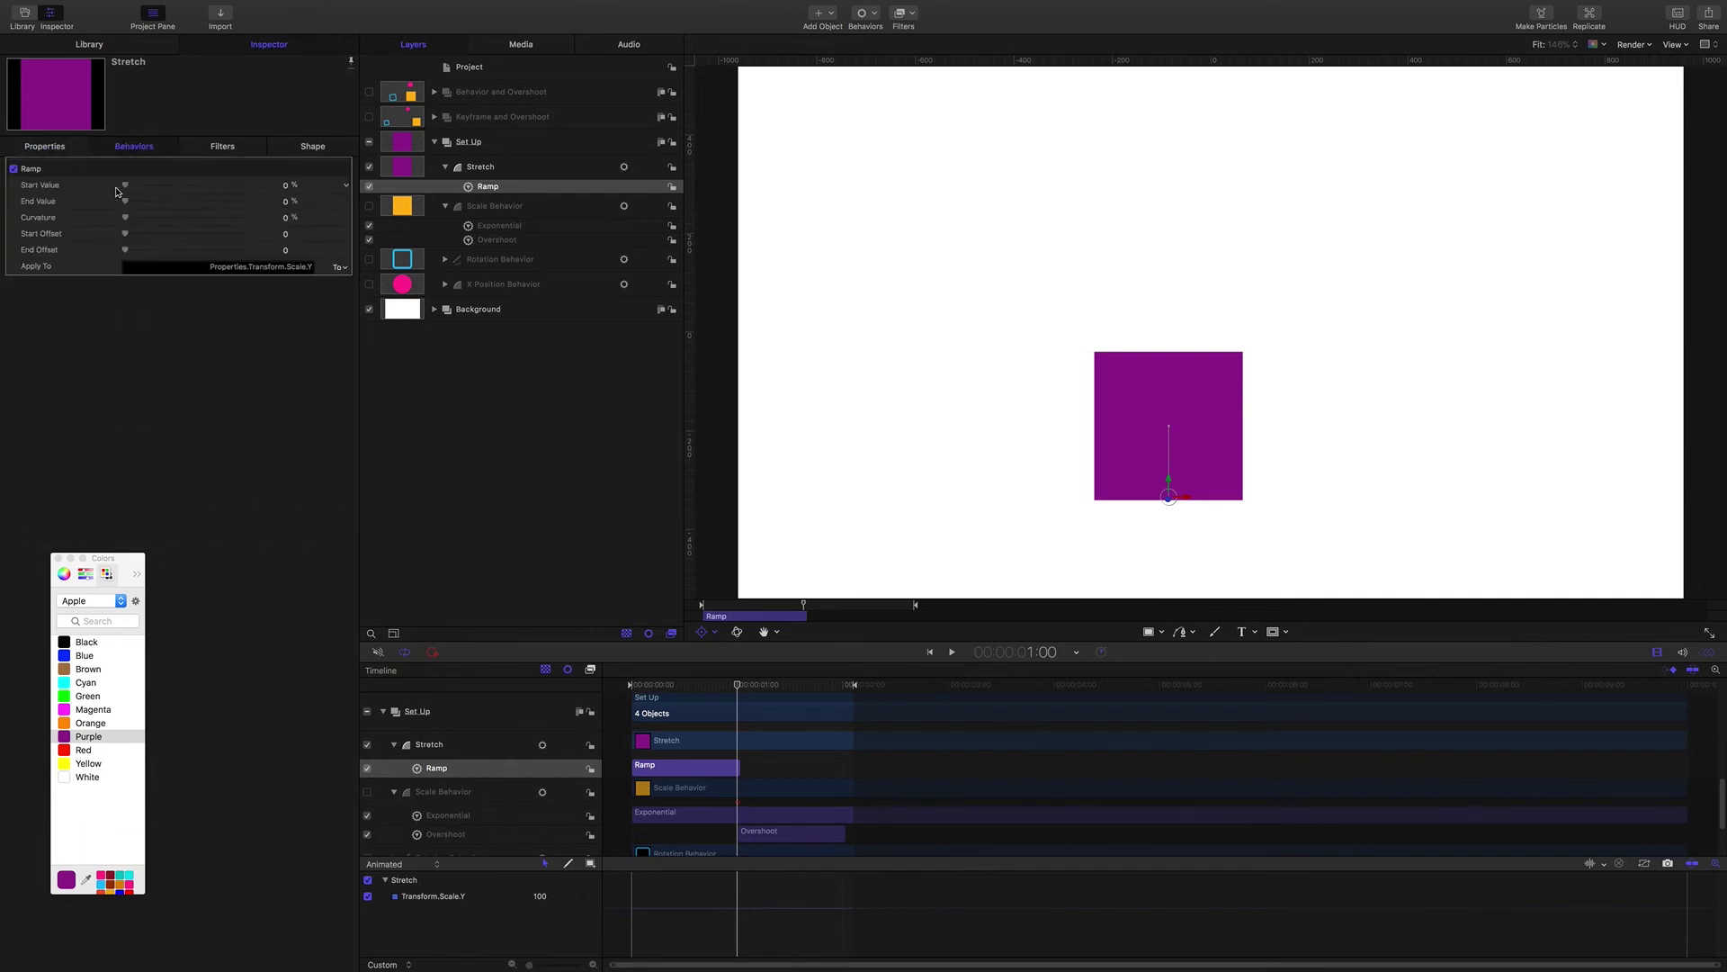
pyautogui.click(285, 205)
pyautogui.write('50')
pyautogui.press('Return')
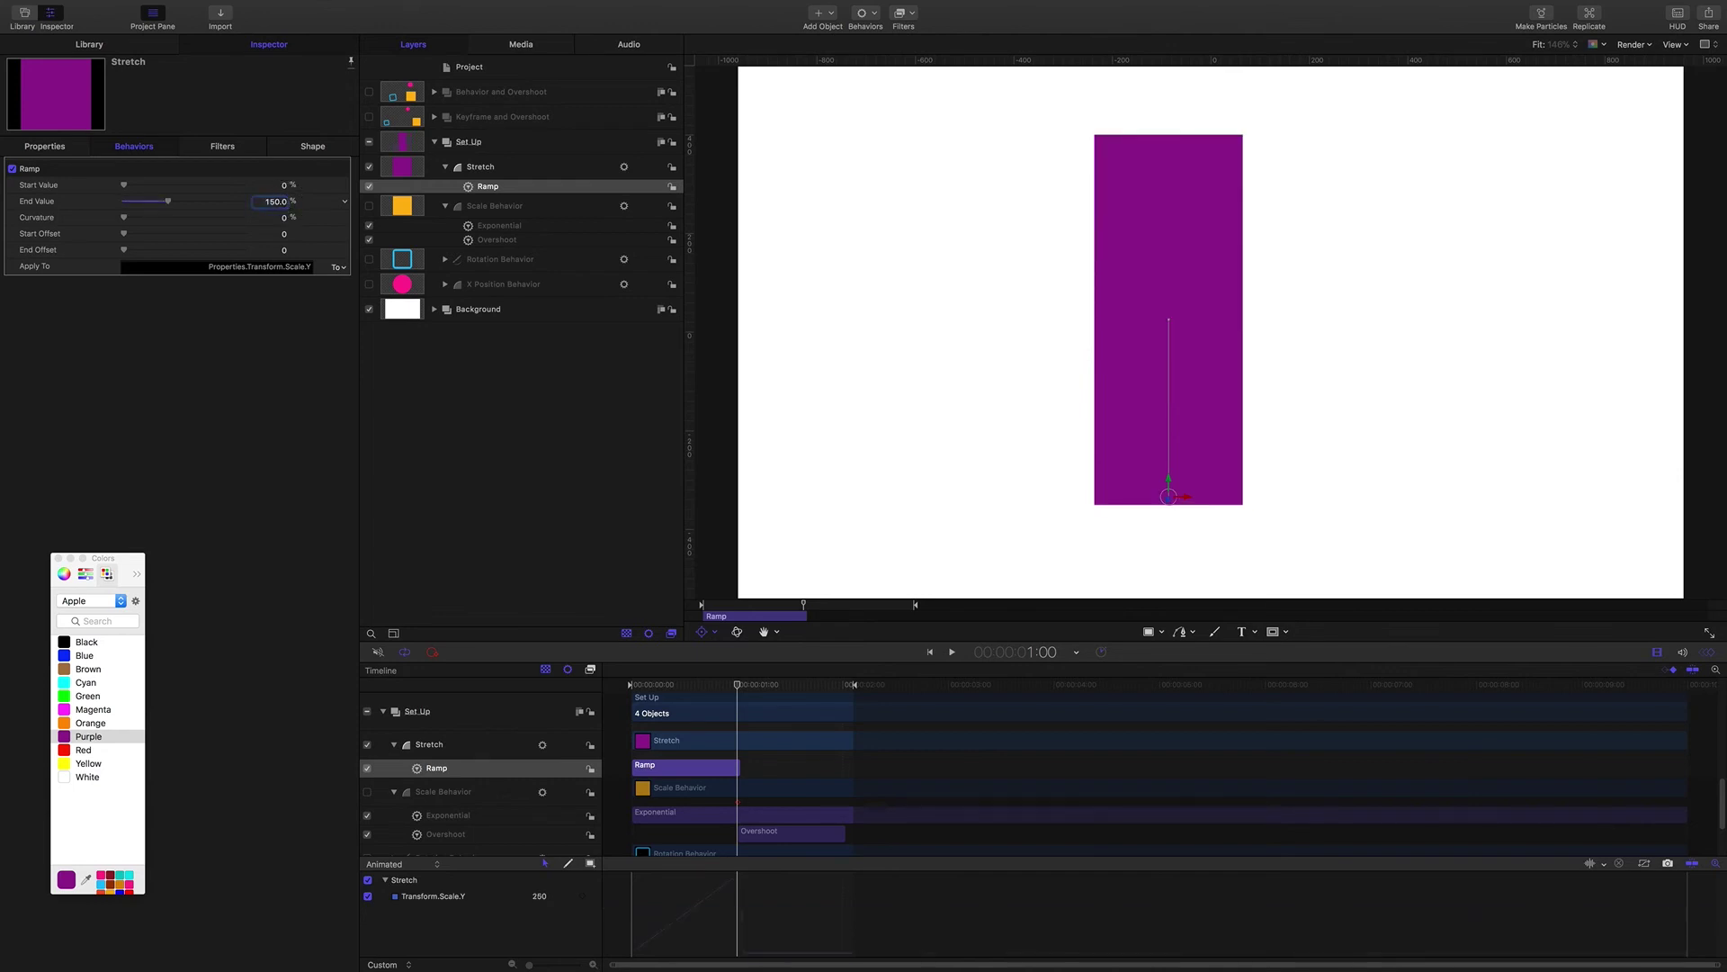
# Set the Ramp's Curvature to 100% and enlarge the keyframe editor to see the Y Scale curve.
pyautogui.click(740, 687)
pyautogui.moveTo(740, 687)
pyautogui.mouseDown()
pyautogui.moveTo(612, 684)
pyautogui.moveTo(737, 688)
pyautogui.mouseUp()
pyautogui.moveTo(123, 216); pyautogui.dragTo(283, 242)
pyautogui.moveTo(1086, 858); pyautogui.dragTo(1087, 779)
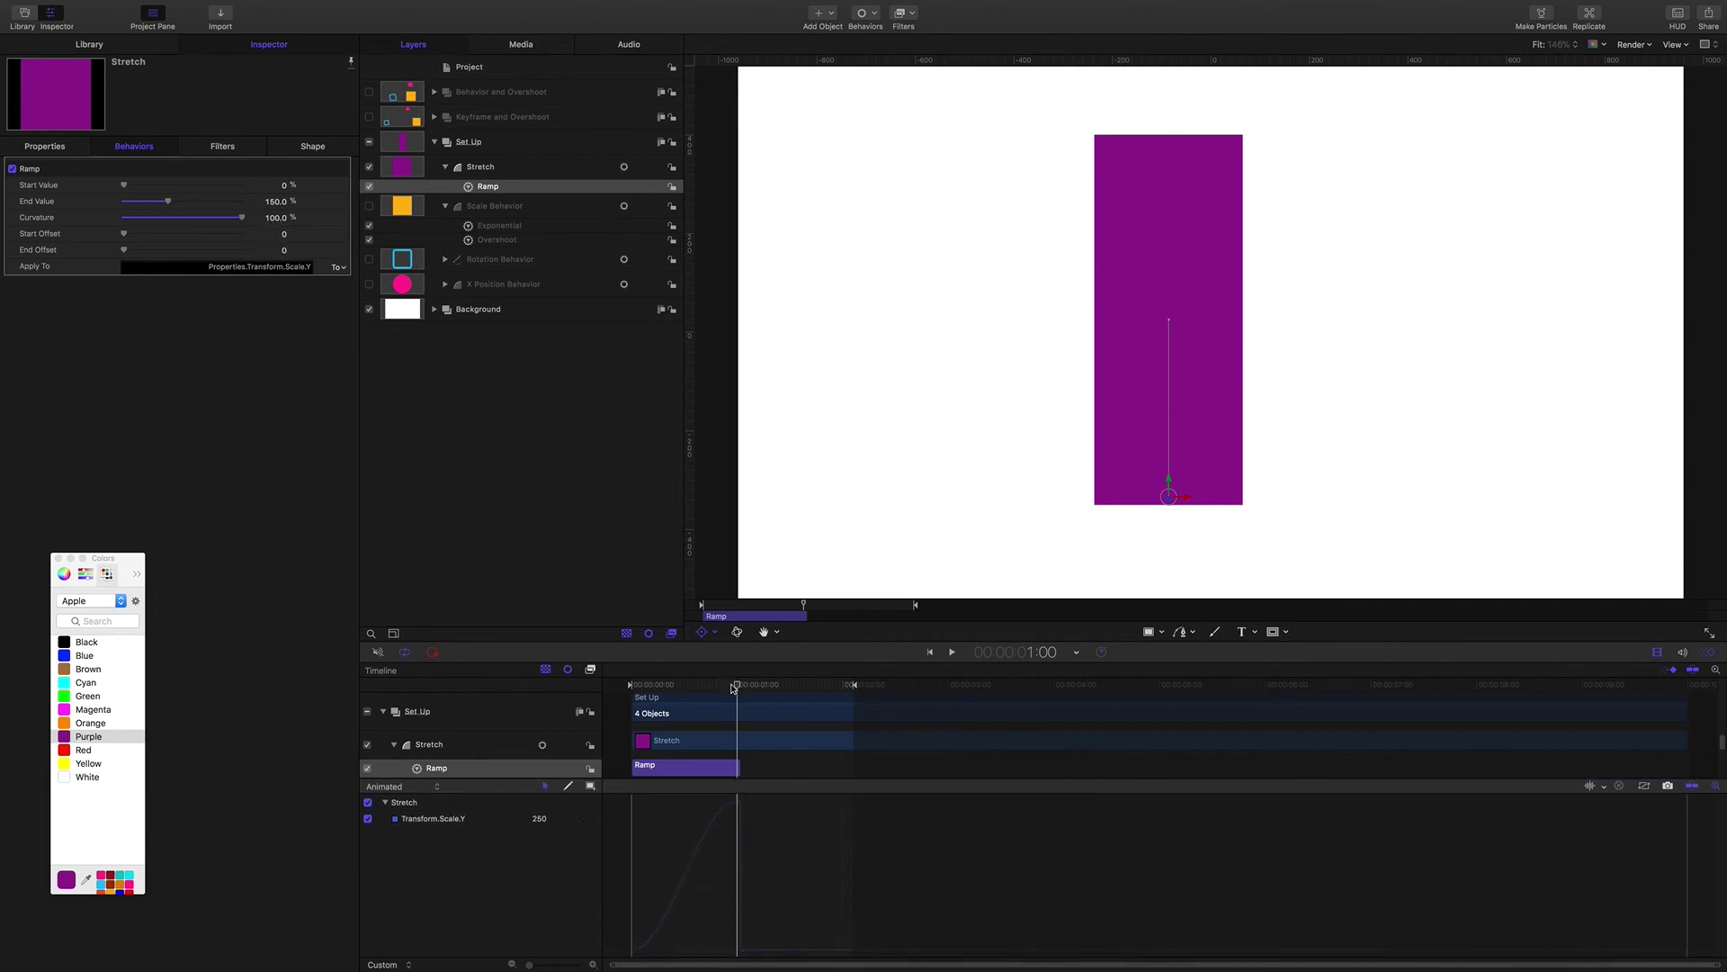
# Play the Stretch animation from the start several times and compare the square at 1:00 and 1:01, where the Ramp ends.
pyautogui.press('Home')
pyautogui.click(508, 481)
pyautogui.press('space')
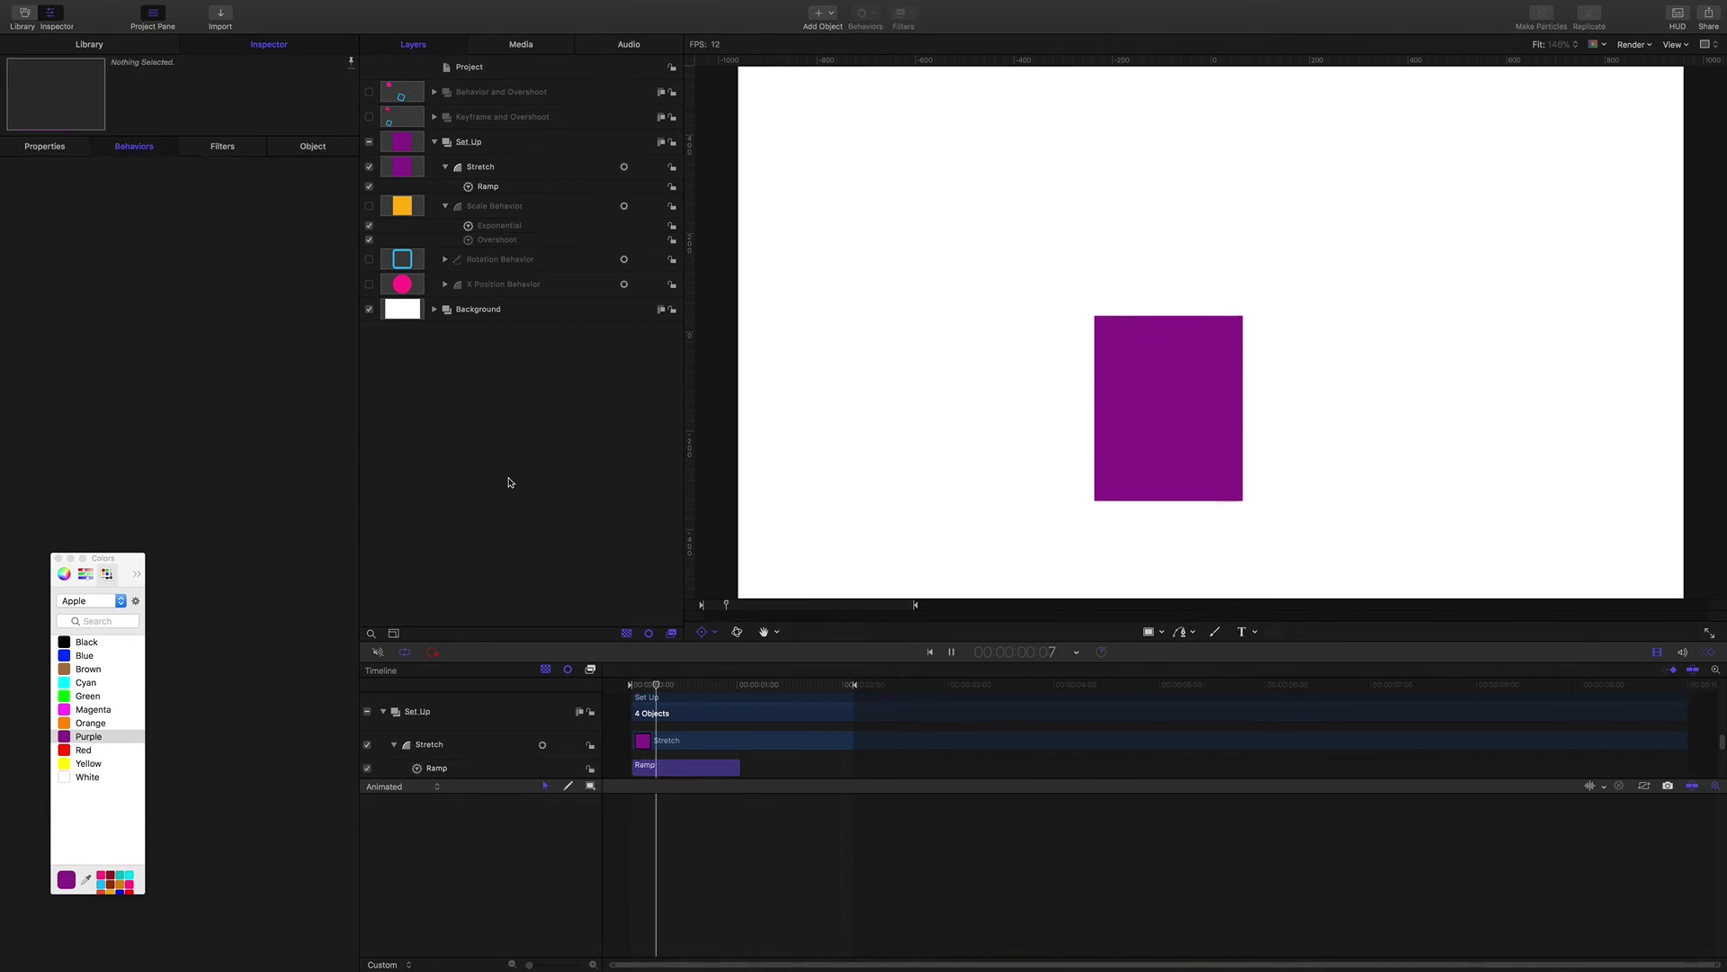
pyautogui.press('space')
pyautogui.press('Home')
pyautogui.press('space')
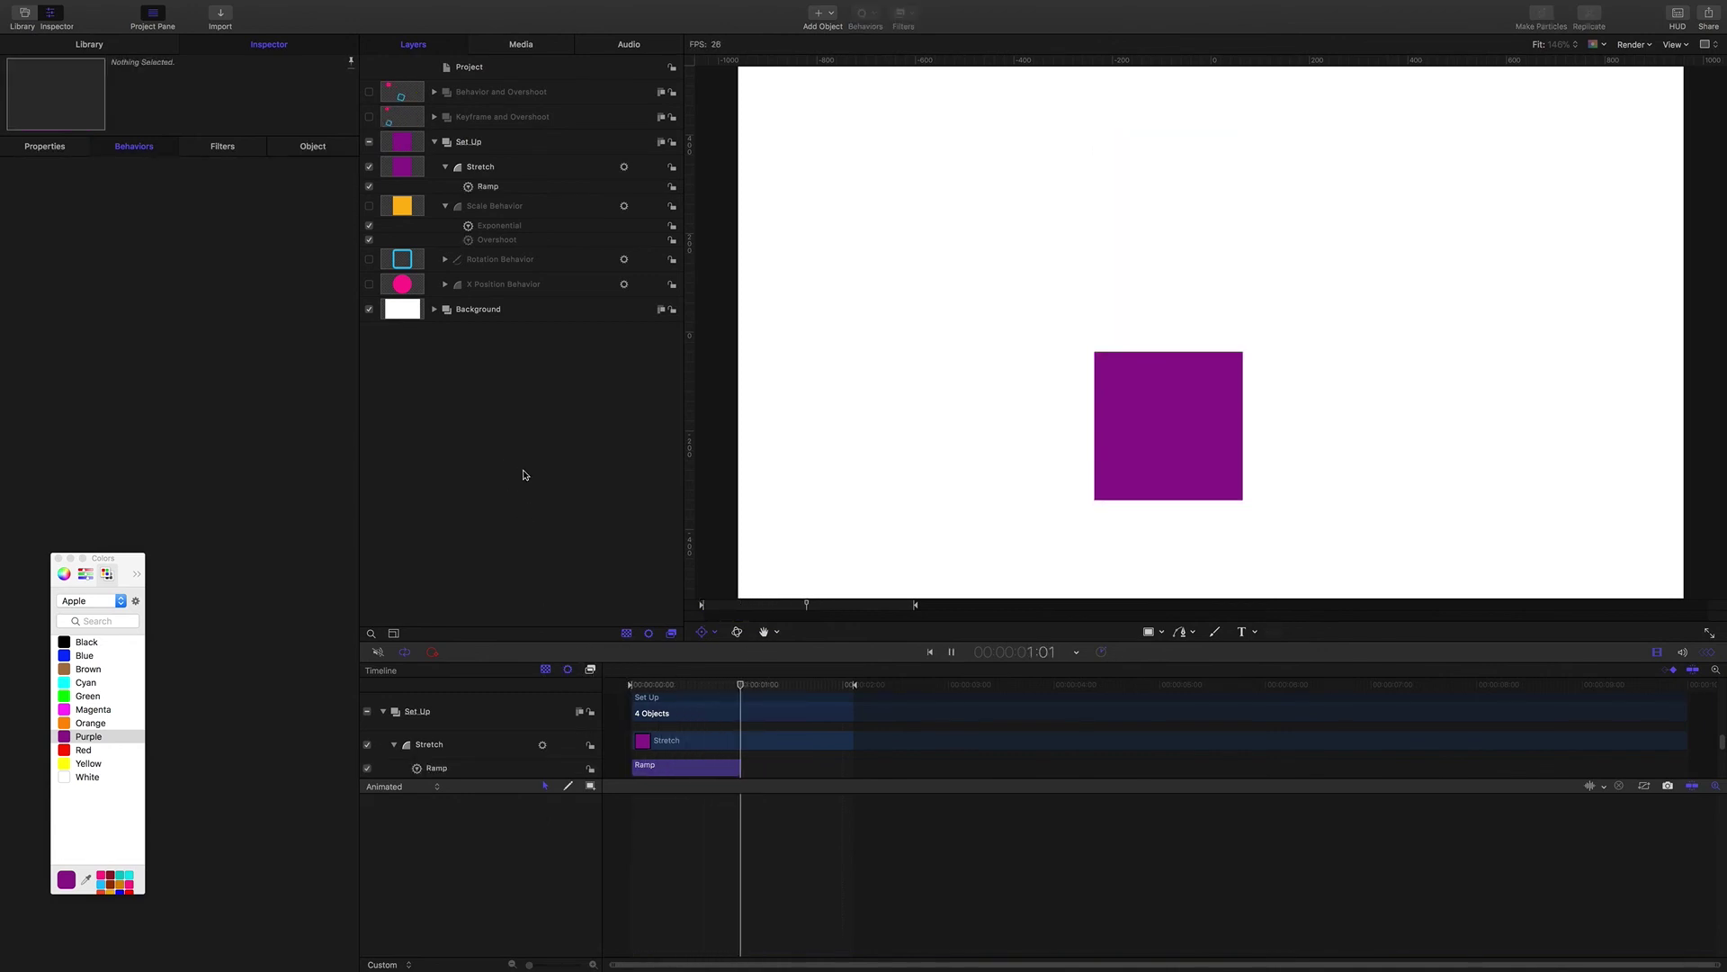
pyautogui.moveTo(765, 683); pyautogui.dragTo(589, 654)
pyautogui.press('space')
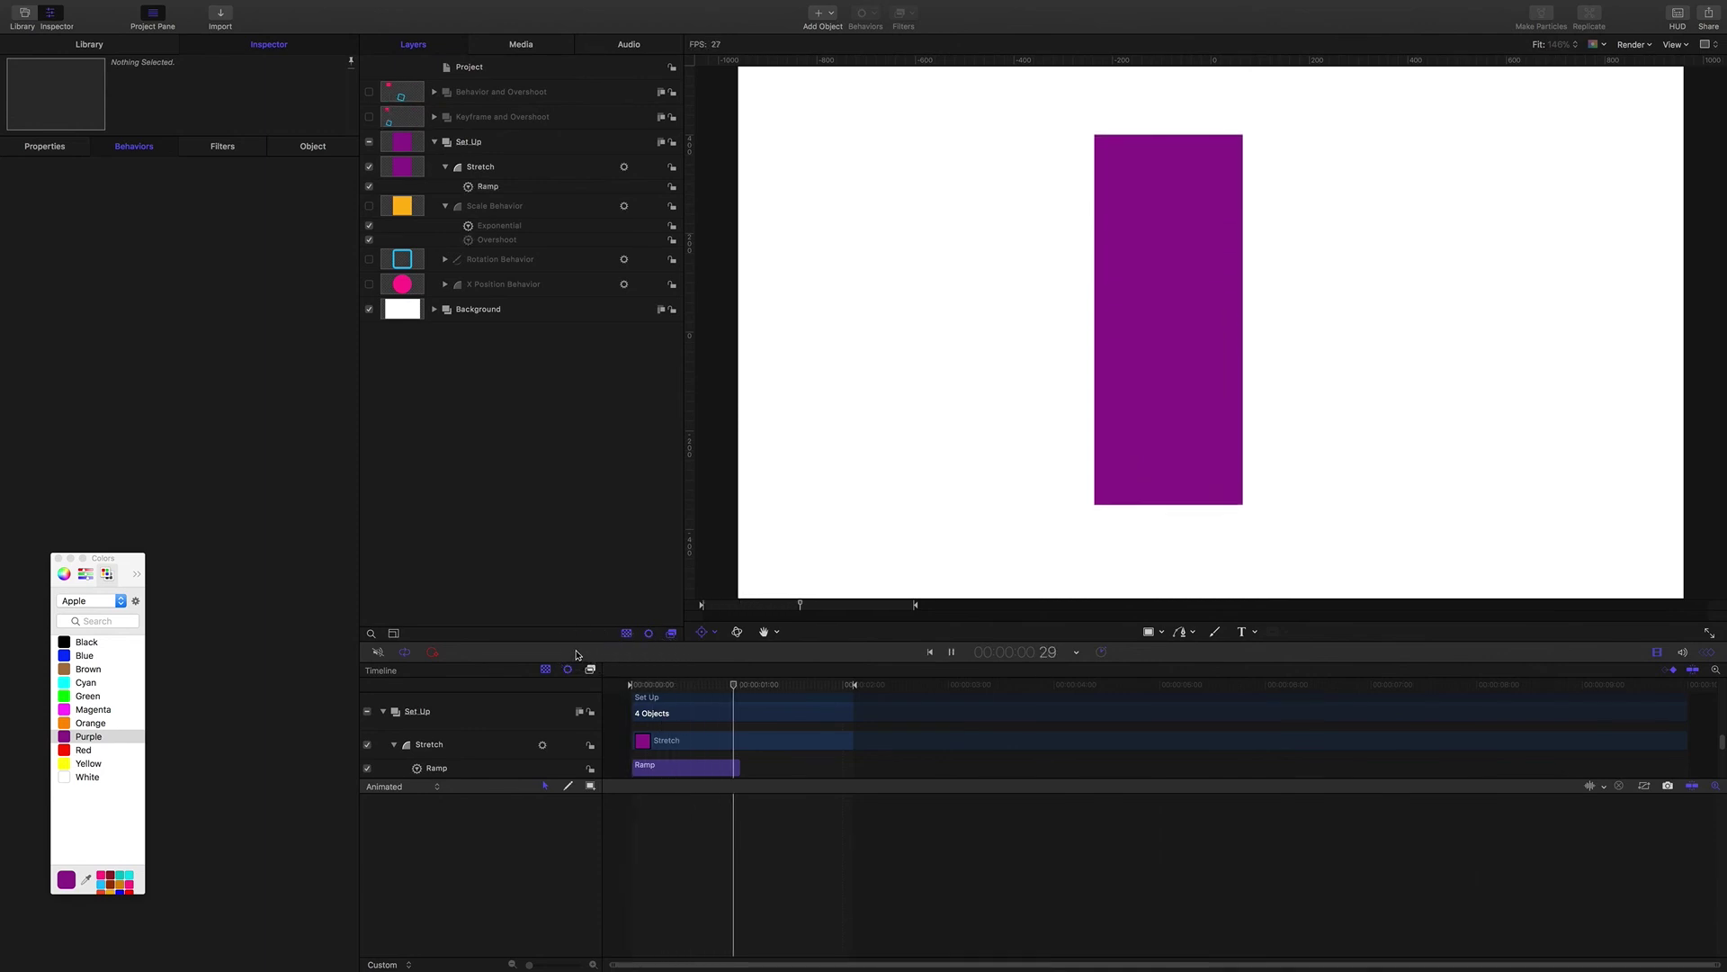
pyautogui.moveTo(787, 683); pyautogui.dragTo(741, 687)
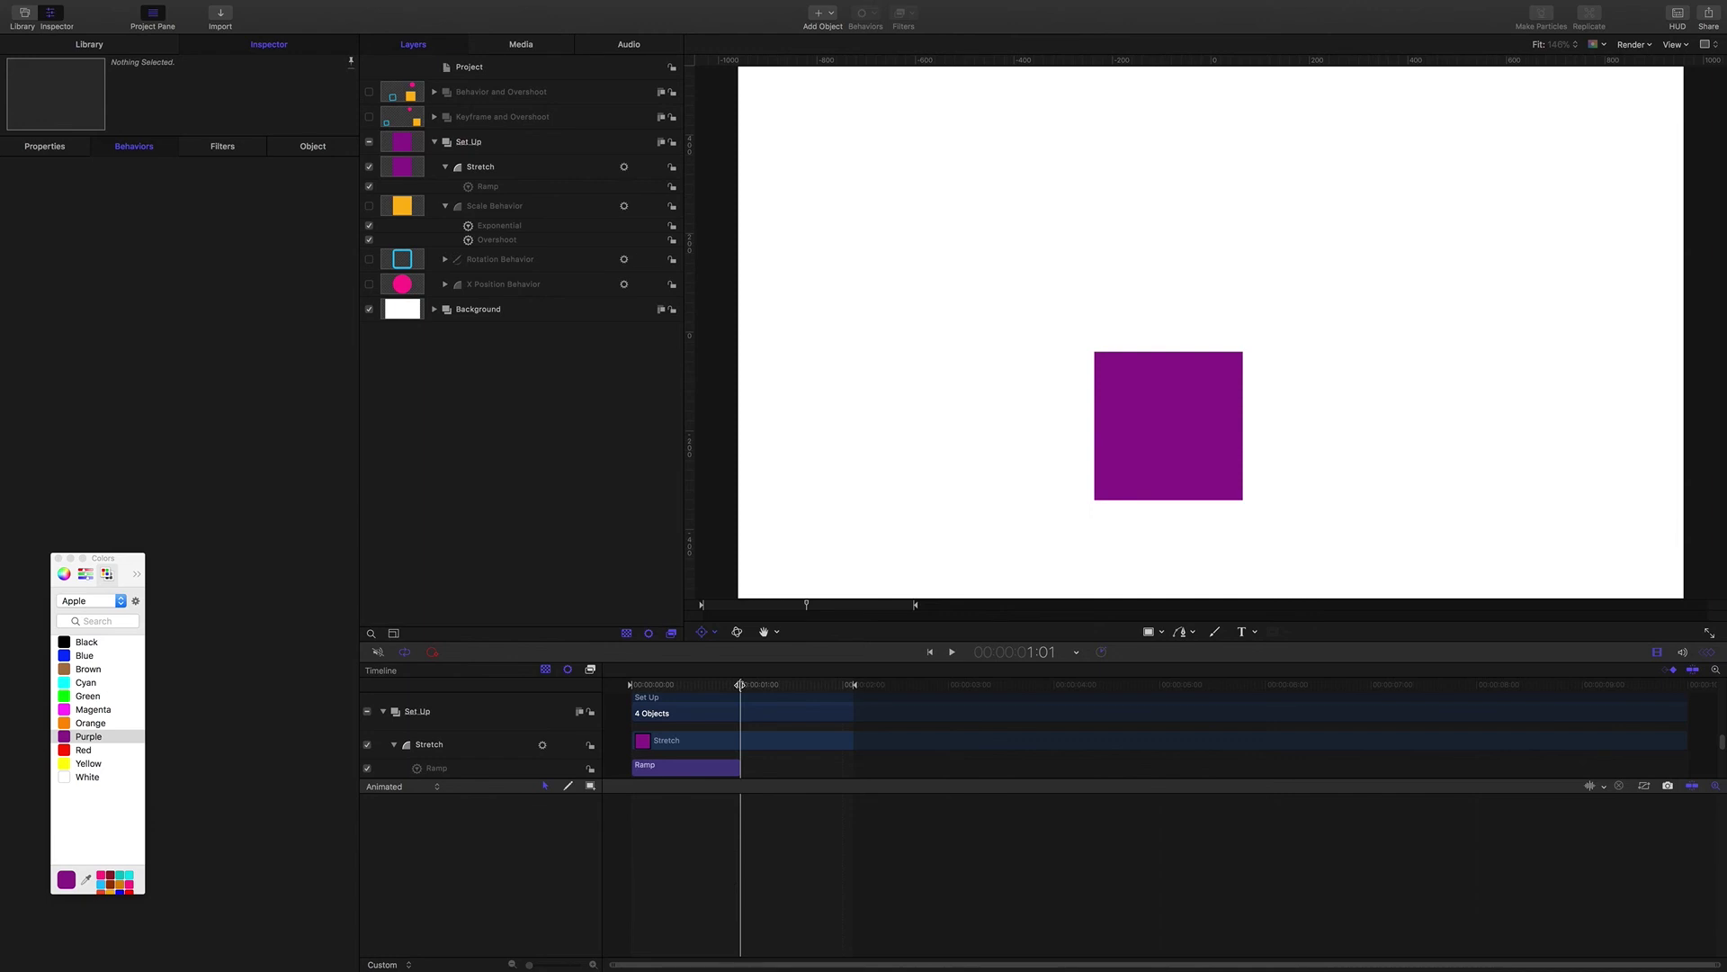
pyautogui.moveTo(740, 686); pyautogui.dragTo(738, 686)
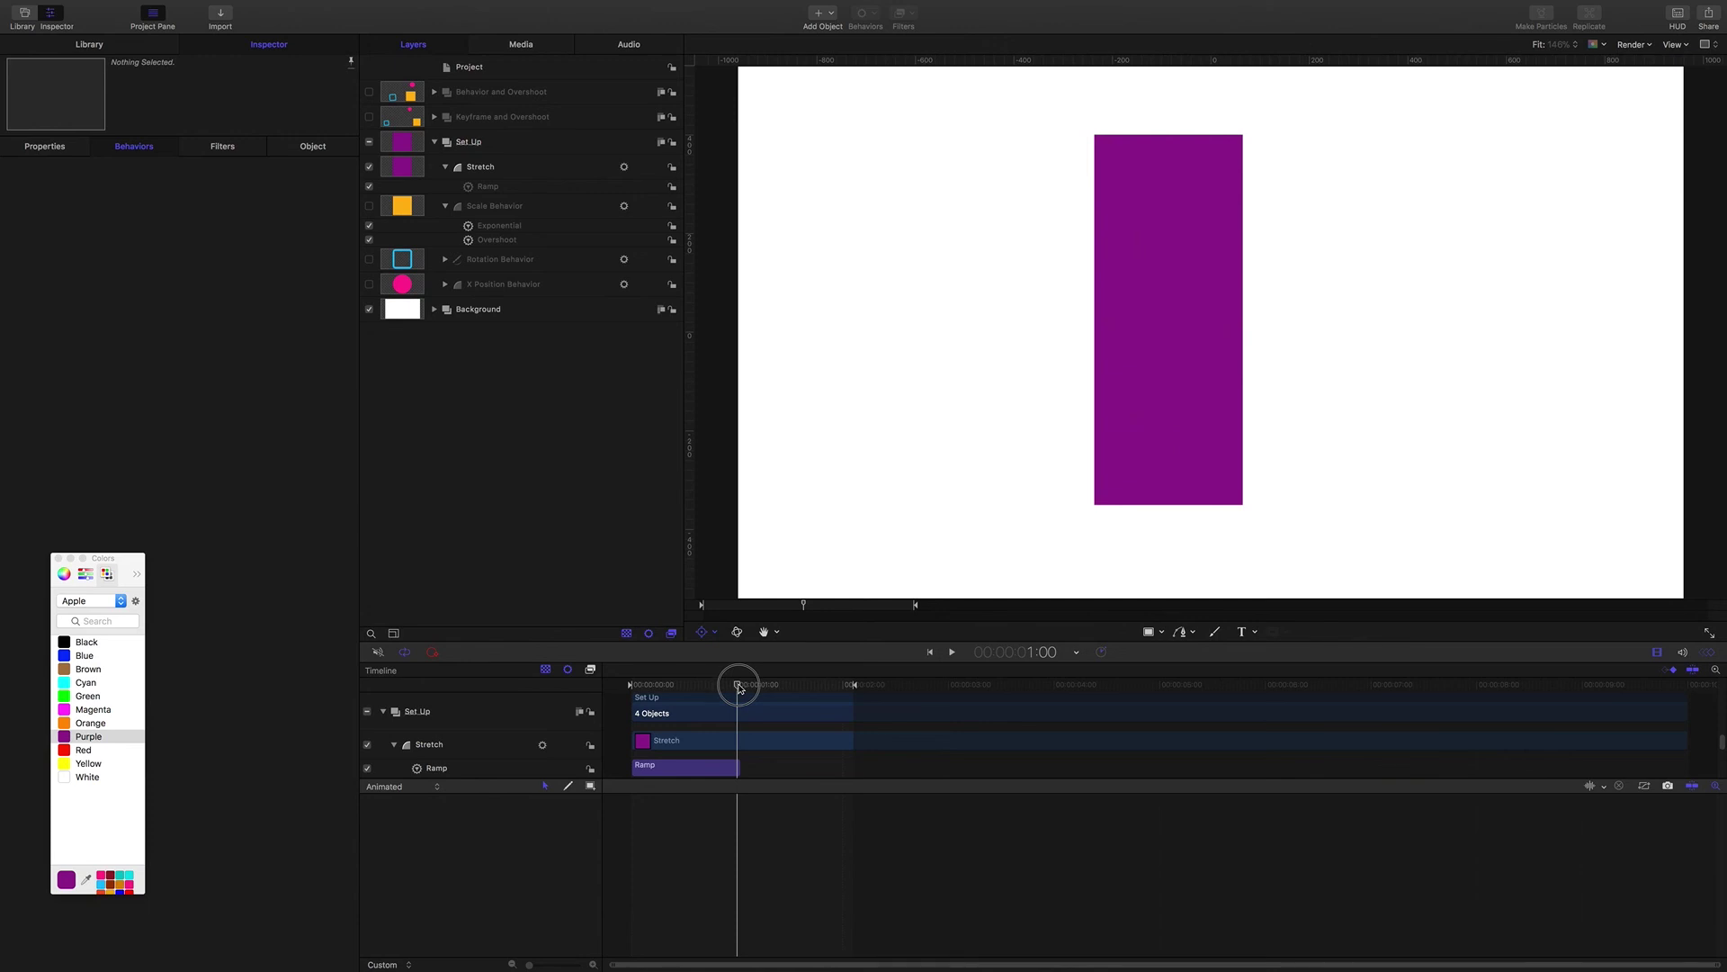
# Move the playhead to 1:01 and add an Overshoot parameter behavior to the Stretch square's Y Scale.
pyautogui.moveTo(738, 688); pyautogui.dragTo(740, 685)
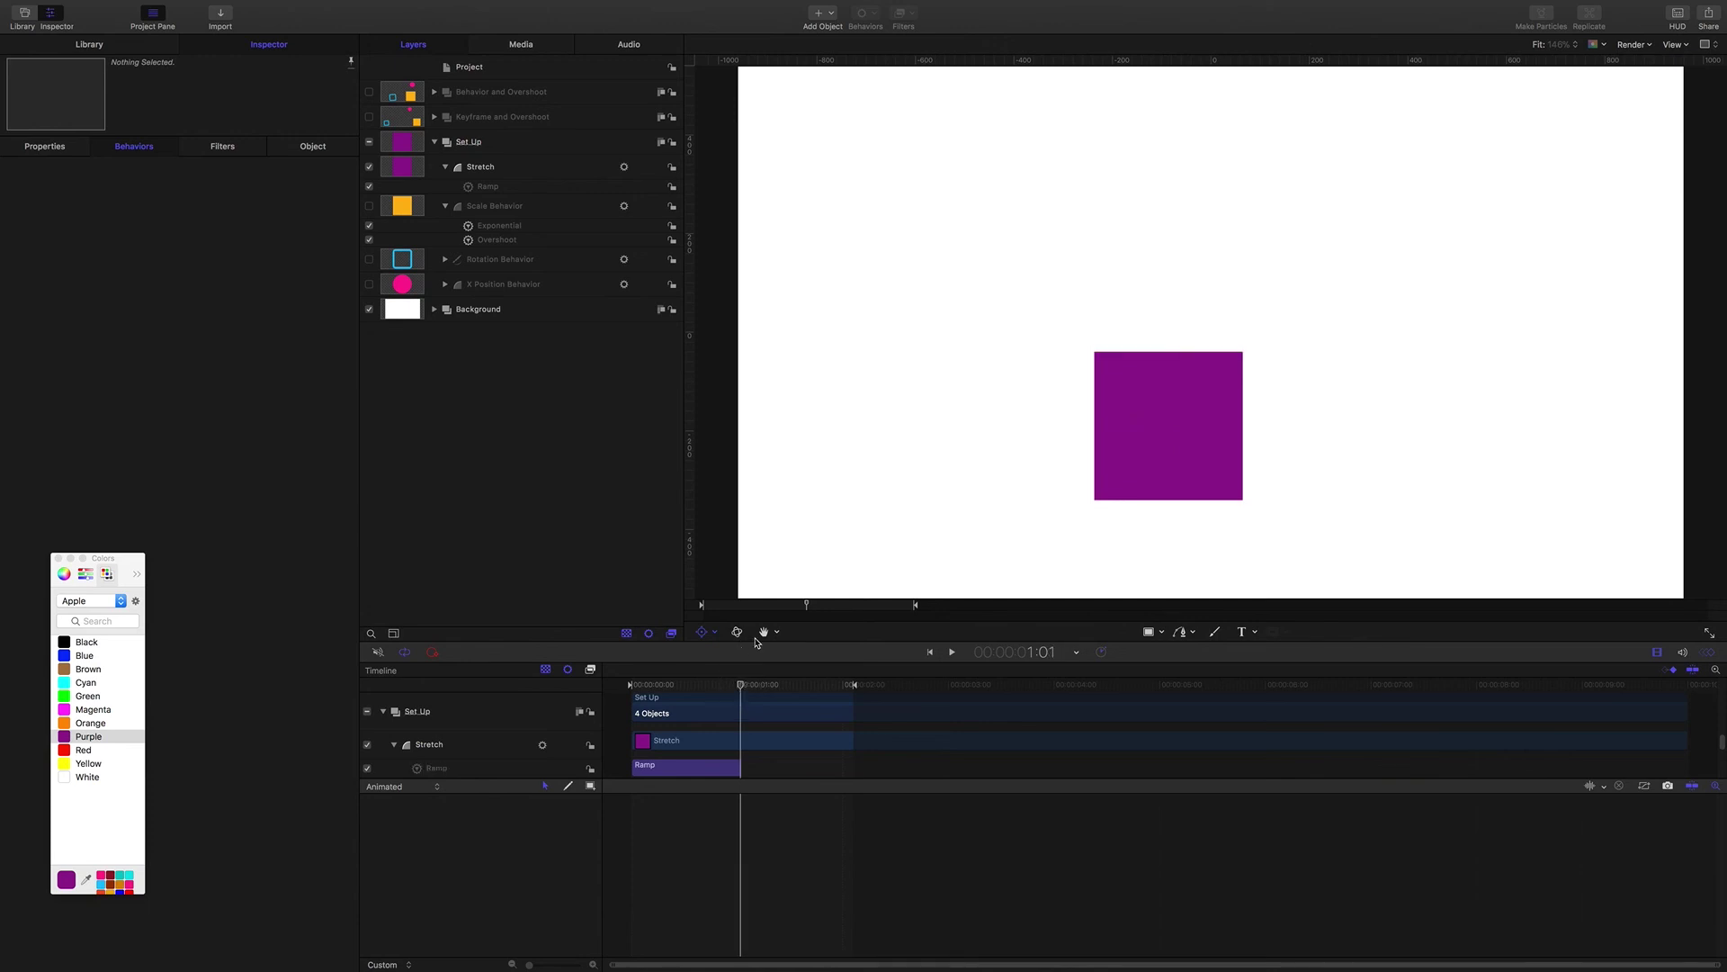
pyautogui.click(493, 168)
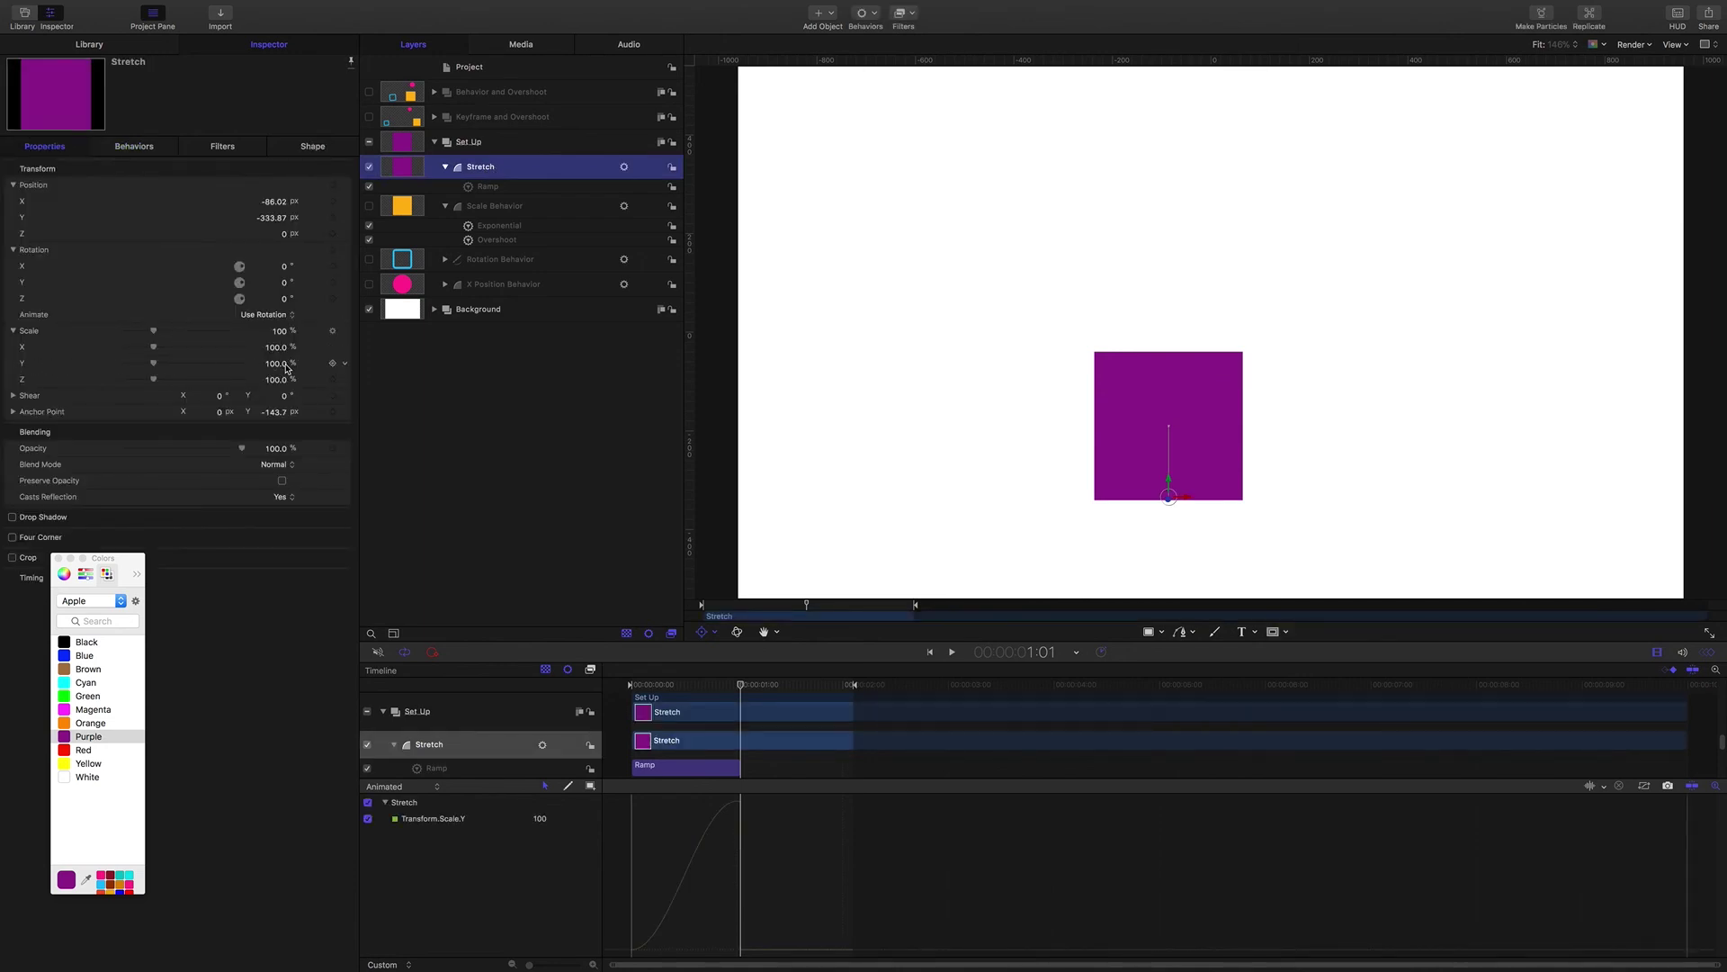
pyautogui.click(348, 364)
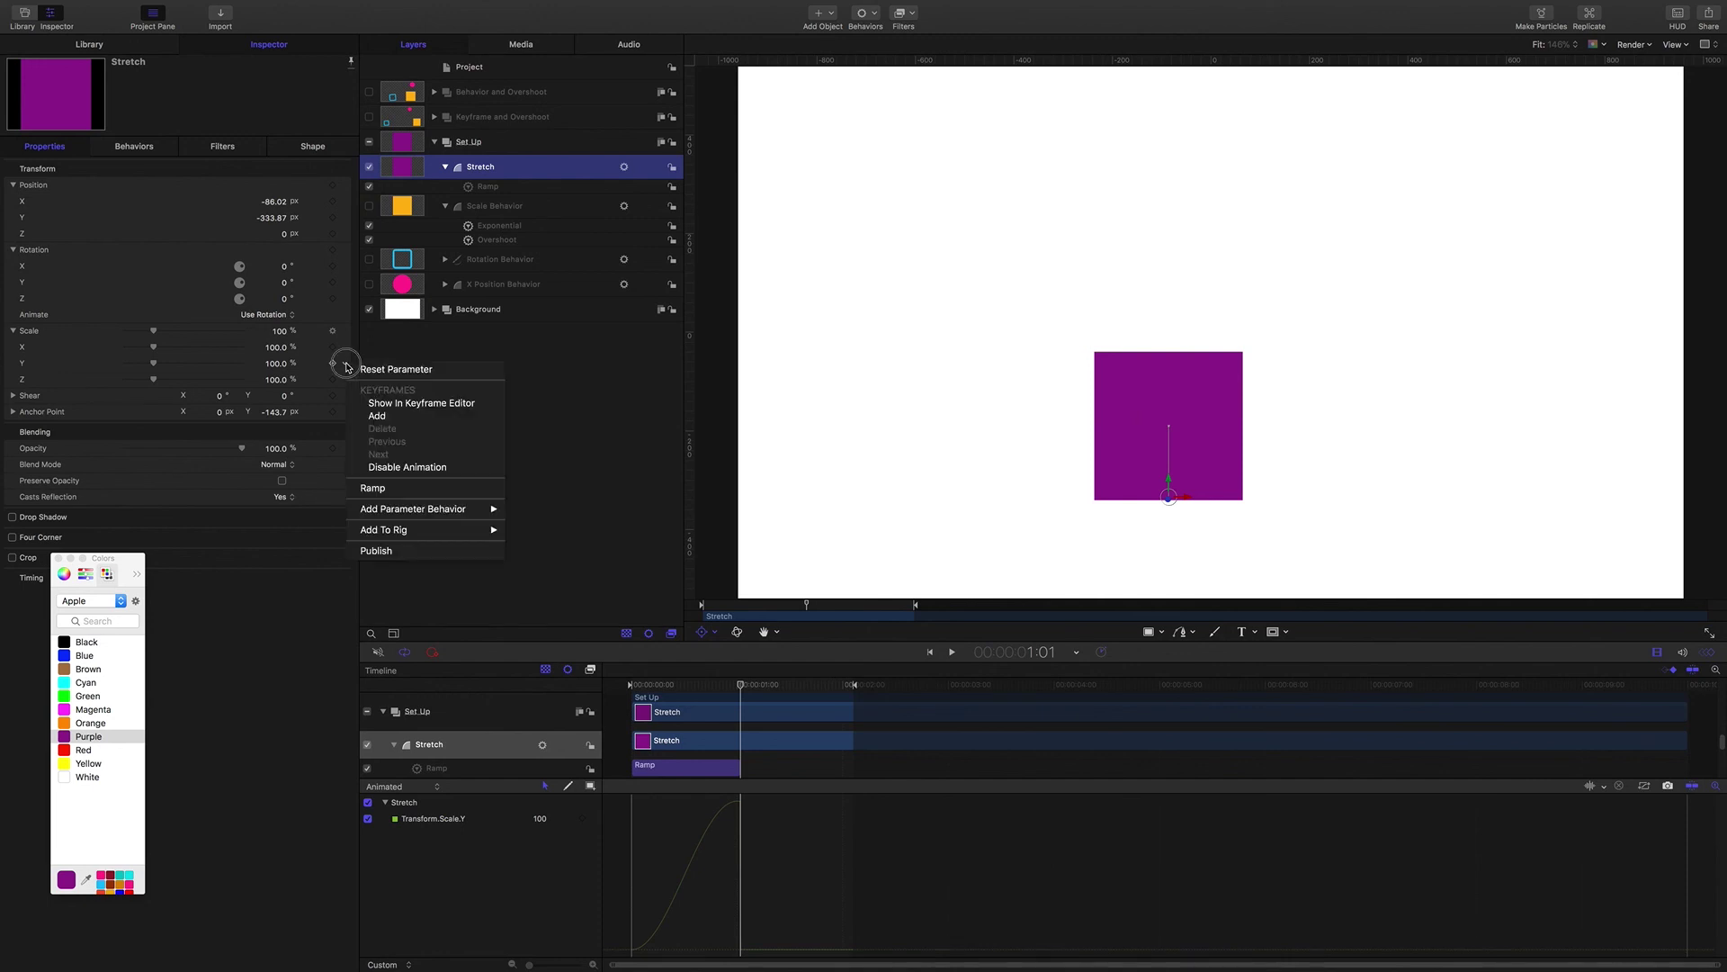
pyautogui.moveTo(463, 510)
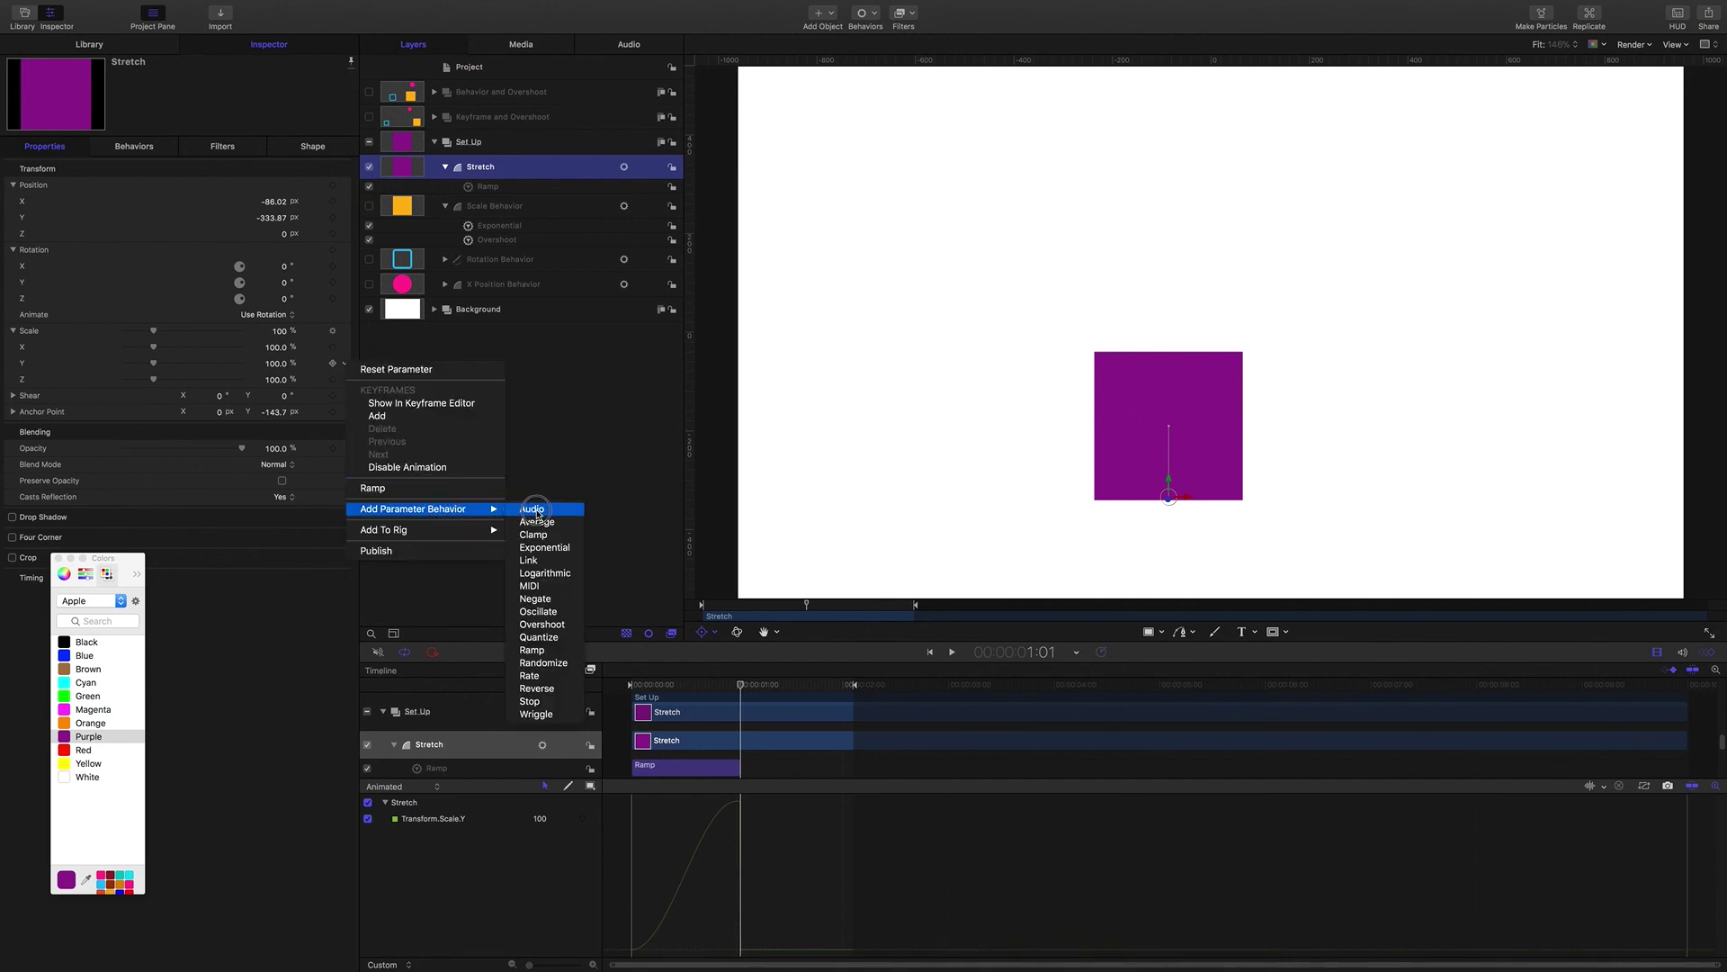
pyautogui.click(572, 625)
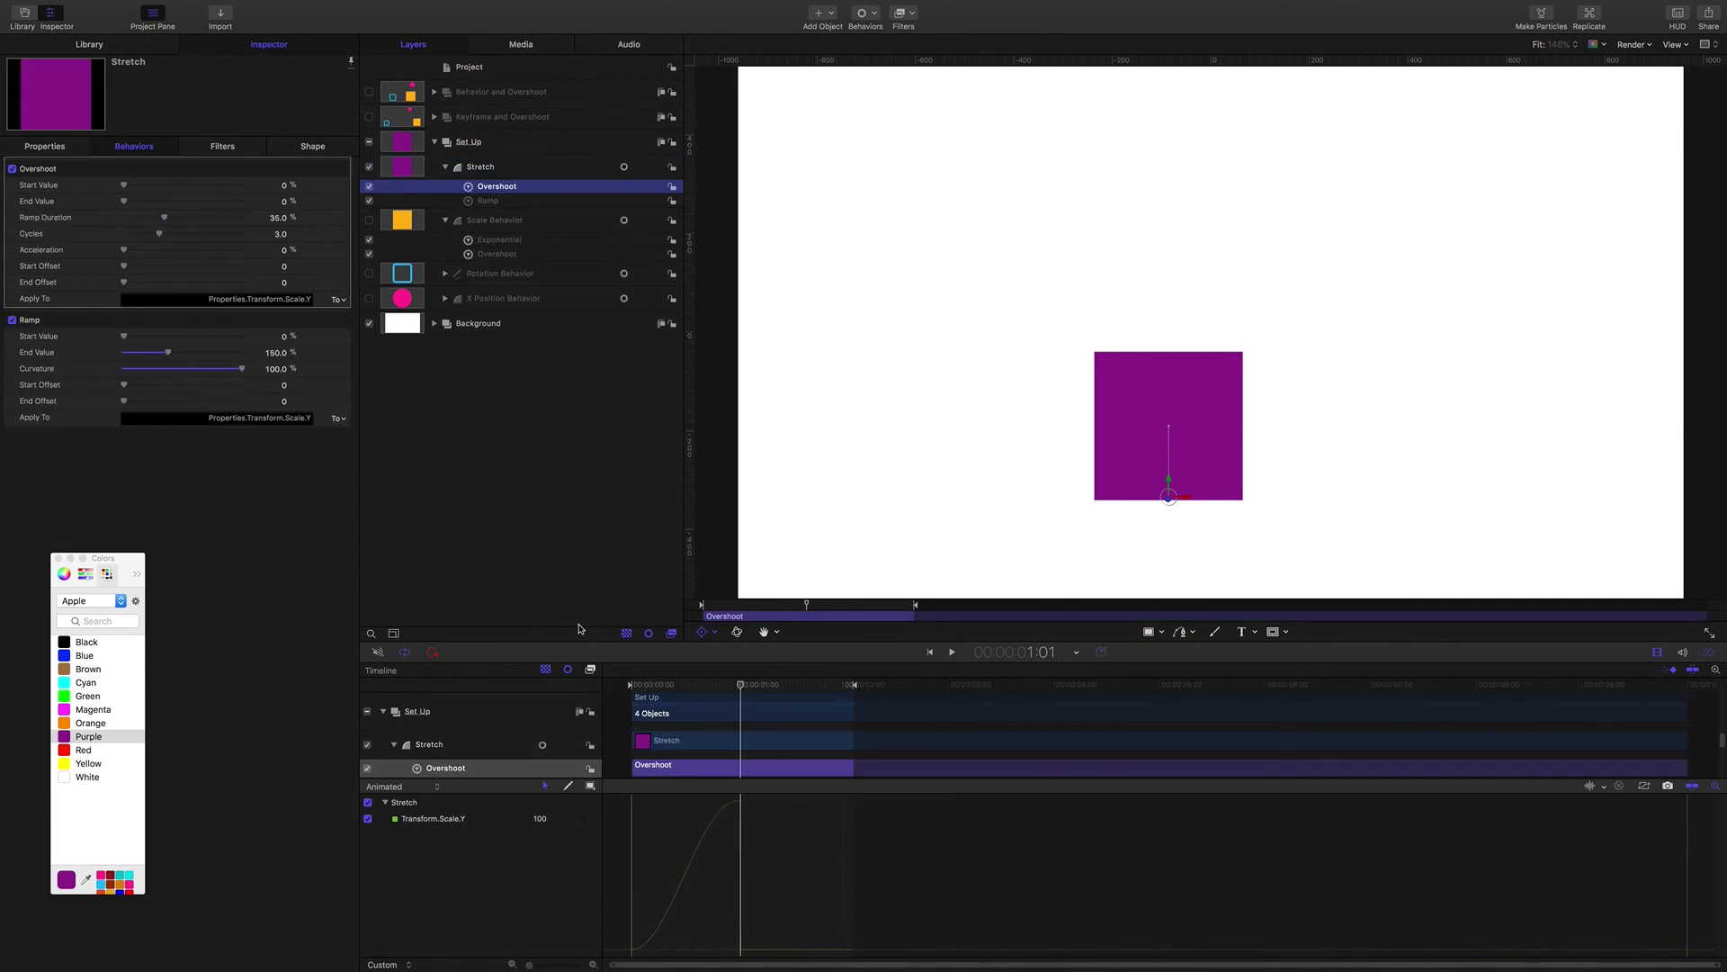
# Trim the Overshoot behavior to start at 1:01 and end at 2:00, leaving the playhead on its first frame.
pyautogui.moveTo(746, 689); pyautogui.dragTo(843, 688)
pyautogui.press('o')
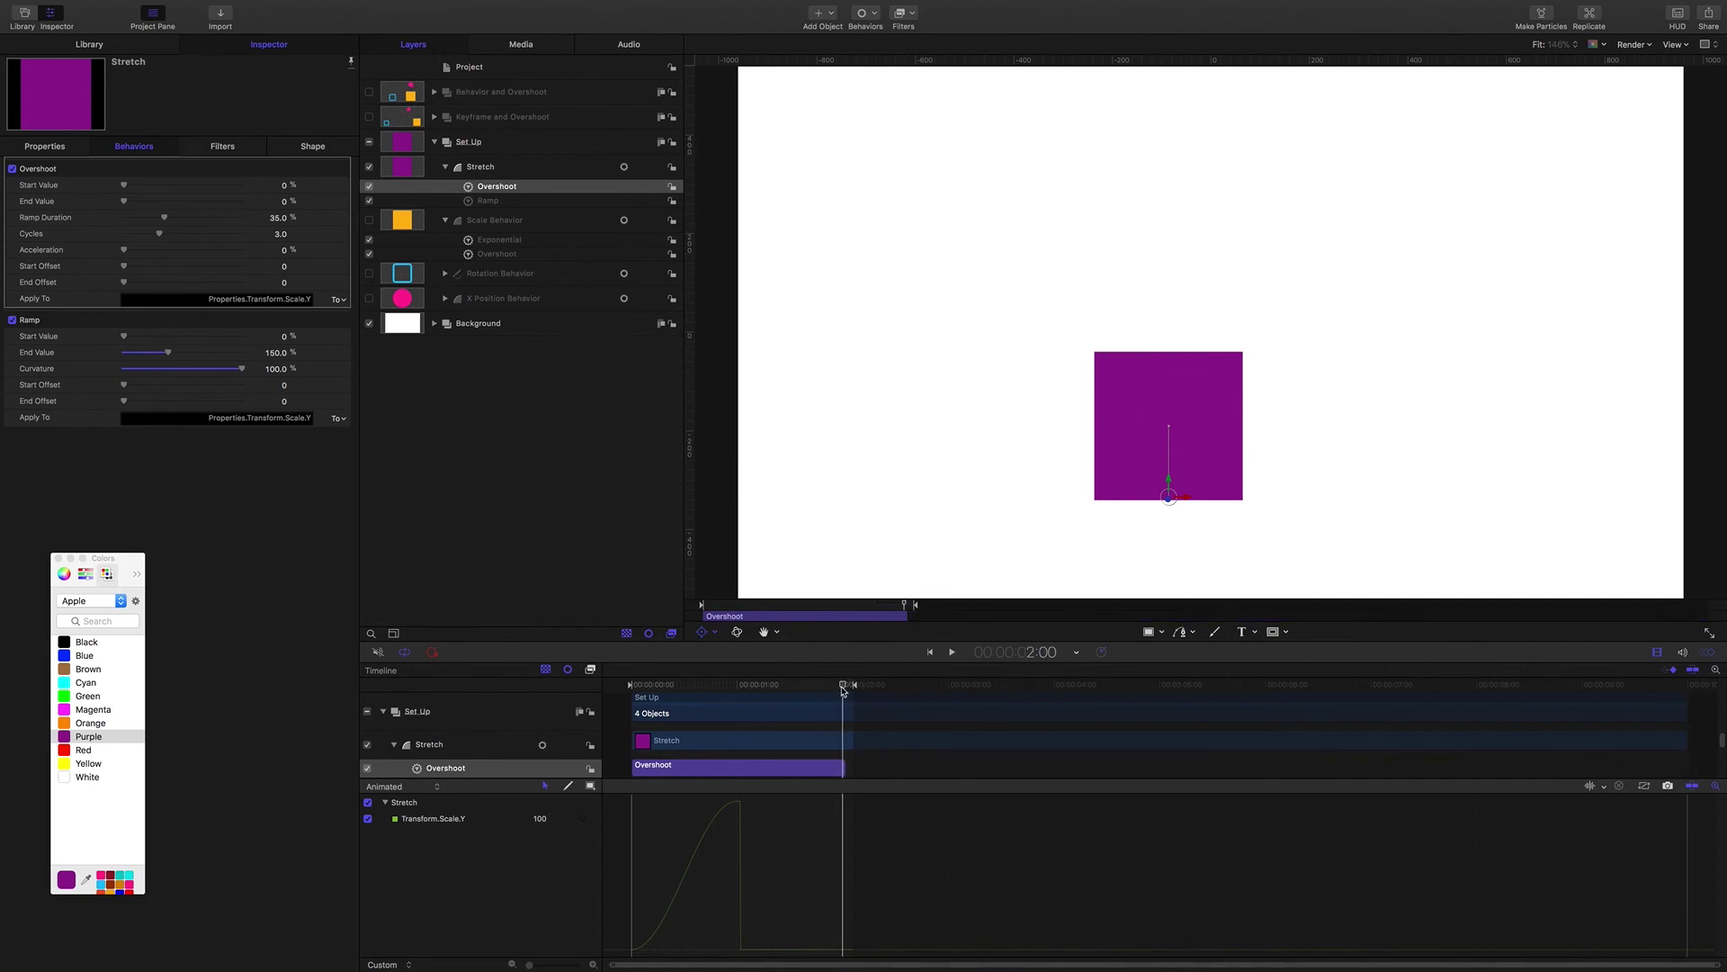
pyautogui.moveTo(843, 689); pyautogui.dragTo(742, 688)
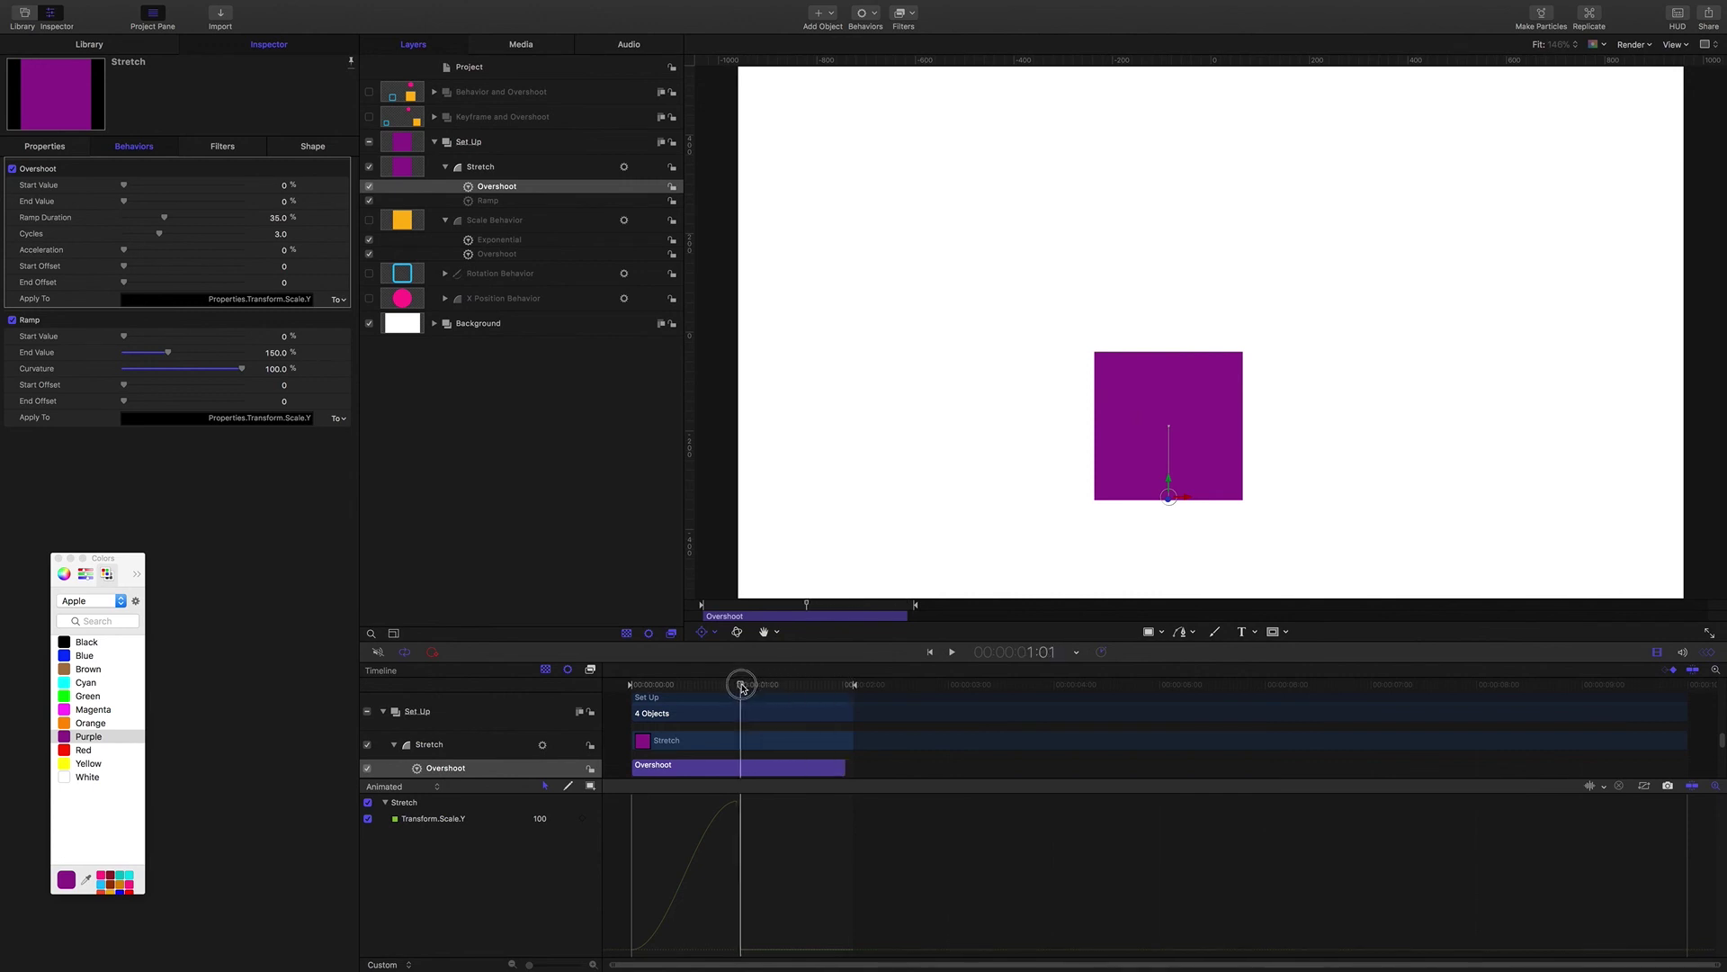
pyautogui.press('i')
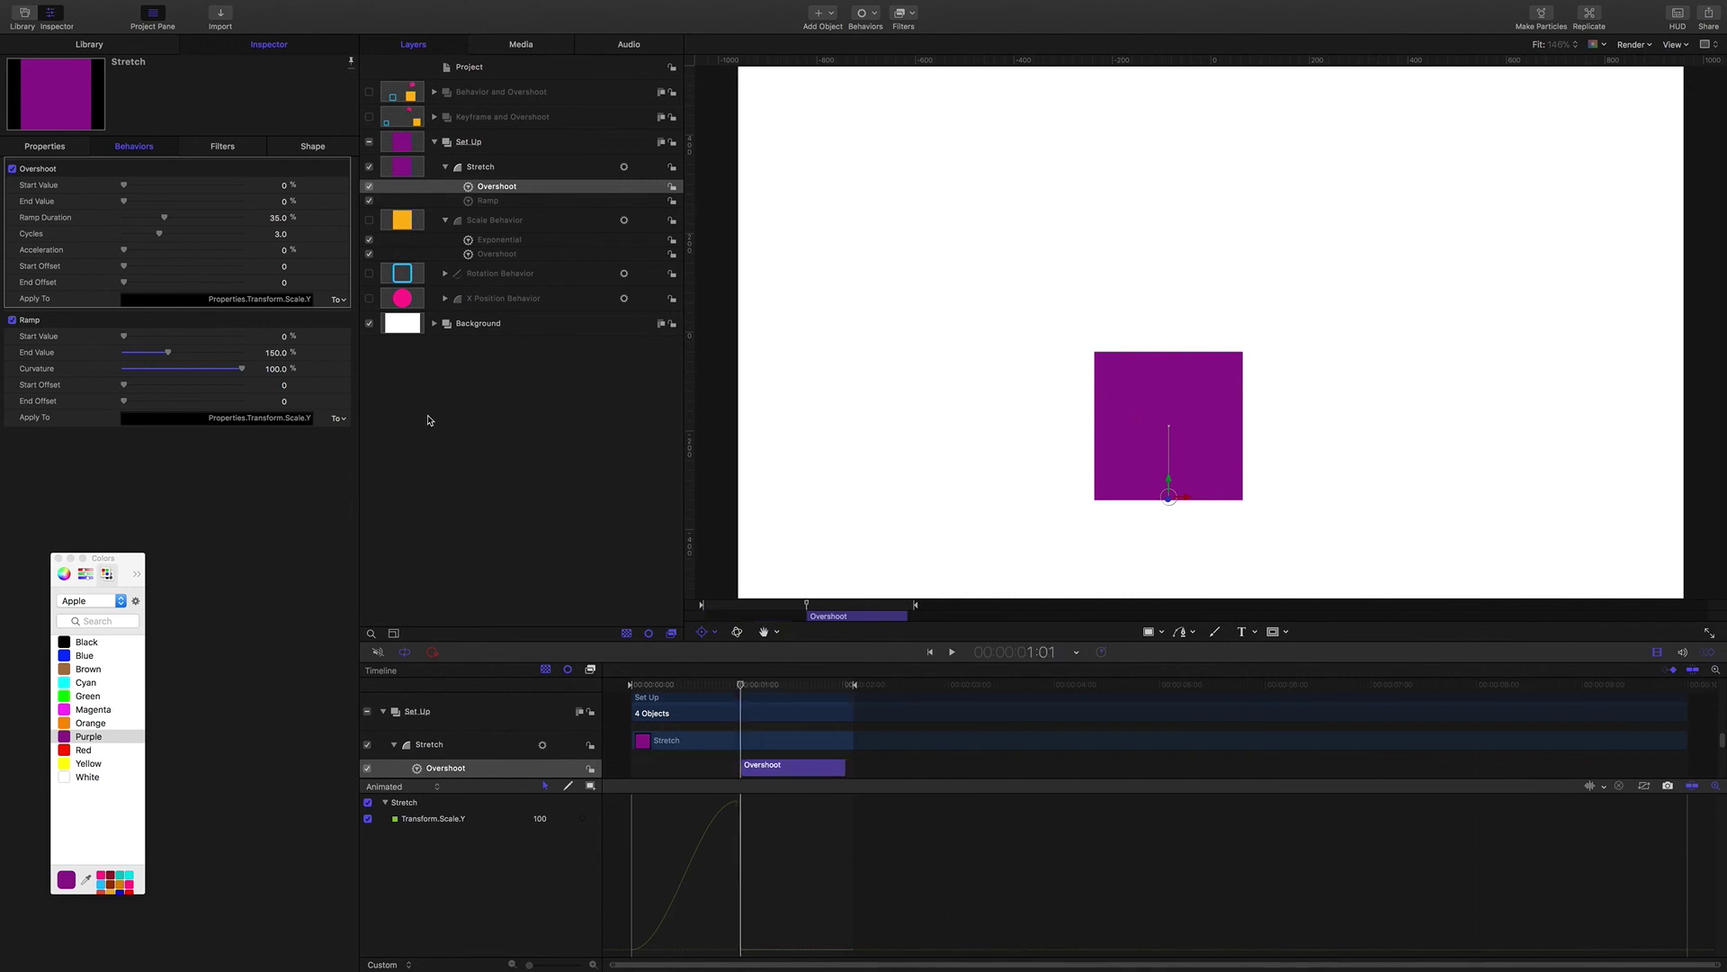
# Set the Overshoot's Start Value to about -23% and adjust its Ramp Duration.
pyautogui.moveTo(746, 684)
pyautogui.mouseDown()
pyautogui.moveTo(656, 675)
pyautogui.moveTo(739, 674)
pyautogui.mouseUp()
pyautogui.moveTo(285, 188); pyautogui.dragTo(282, 185)
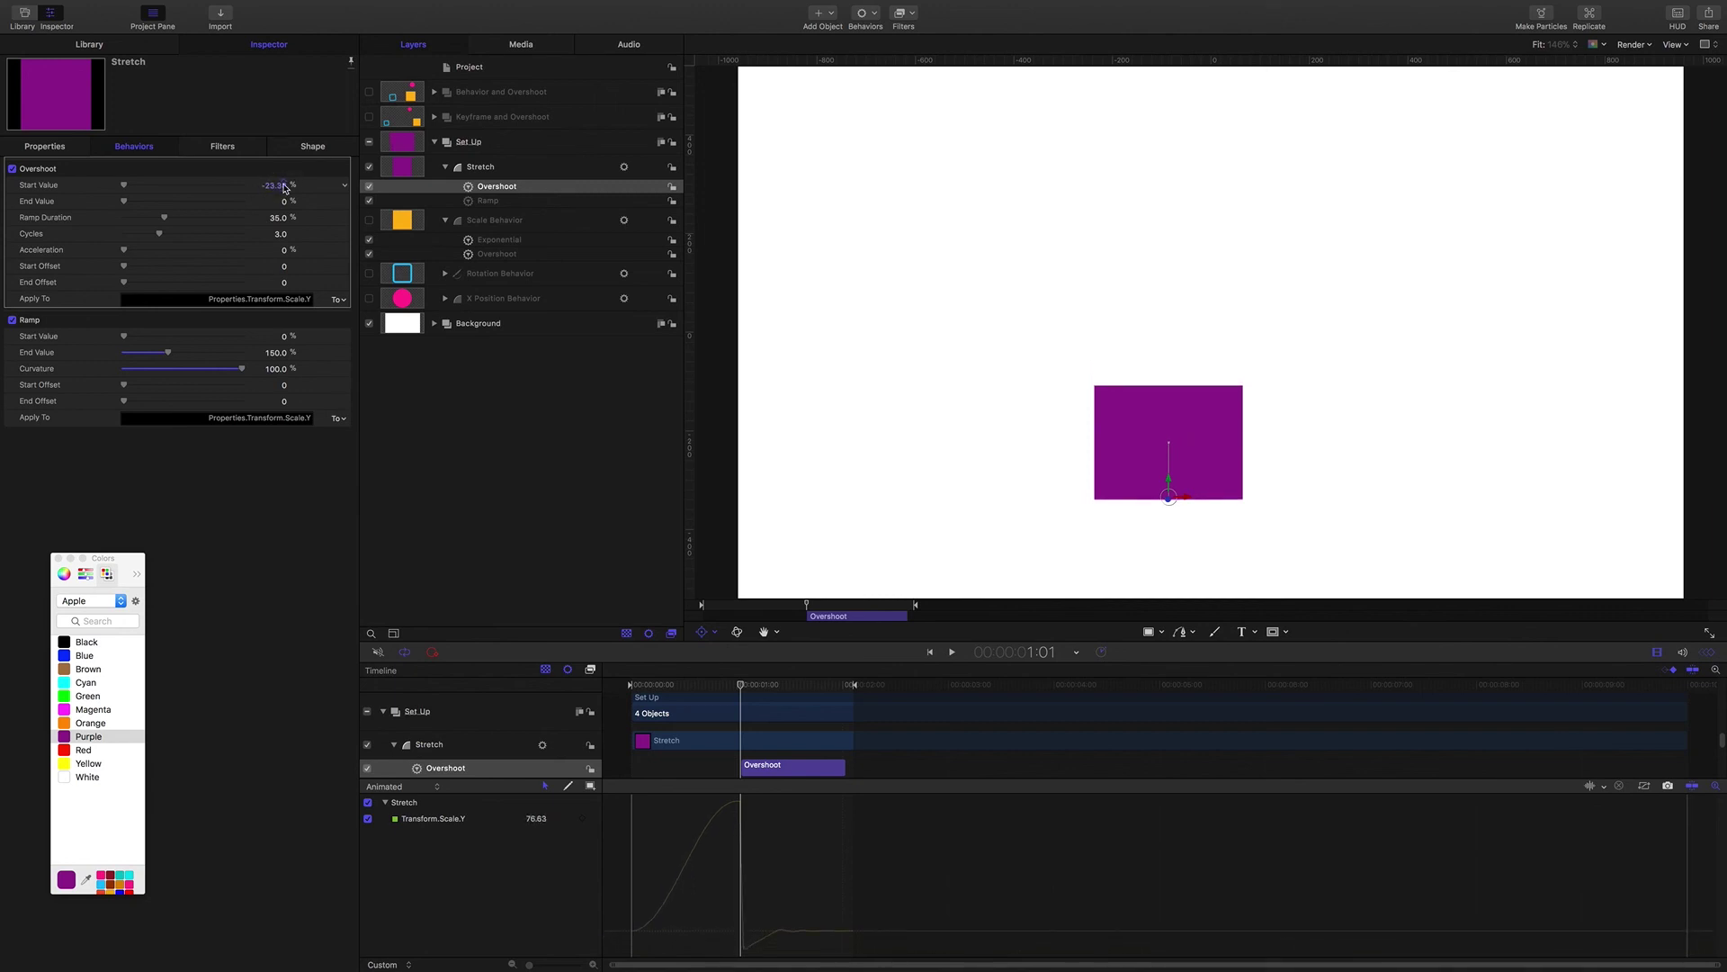
pyautogui.moveTo(282, 221); pyautogui.dragTo(282, 217)
# Play the Stretch animation with everything deselected to review the stretch followed by the overshoot.
pyautogui.press('space')
pyautogui.click(492, 532)
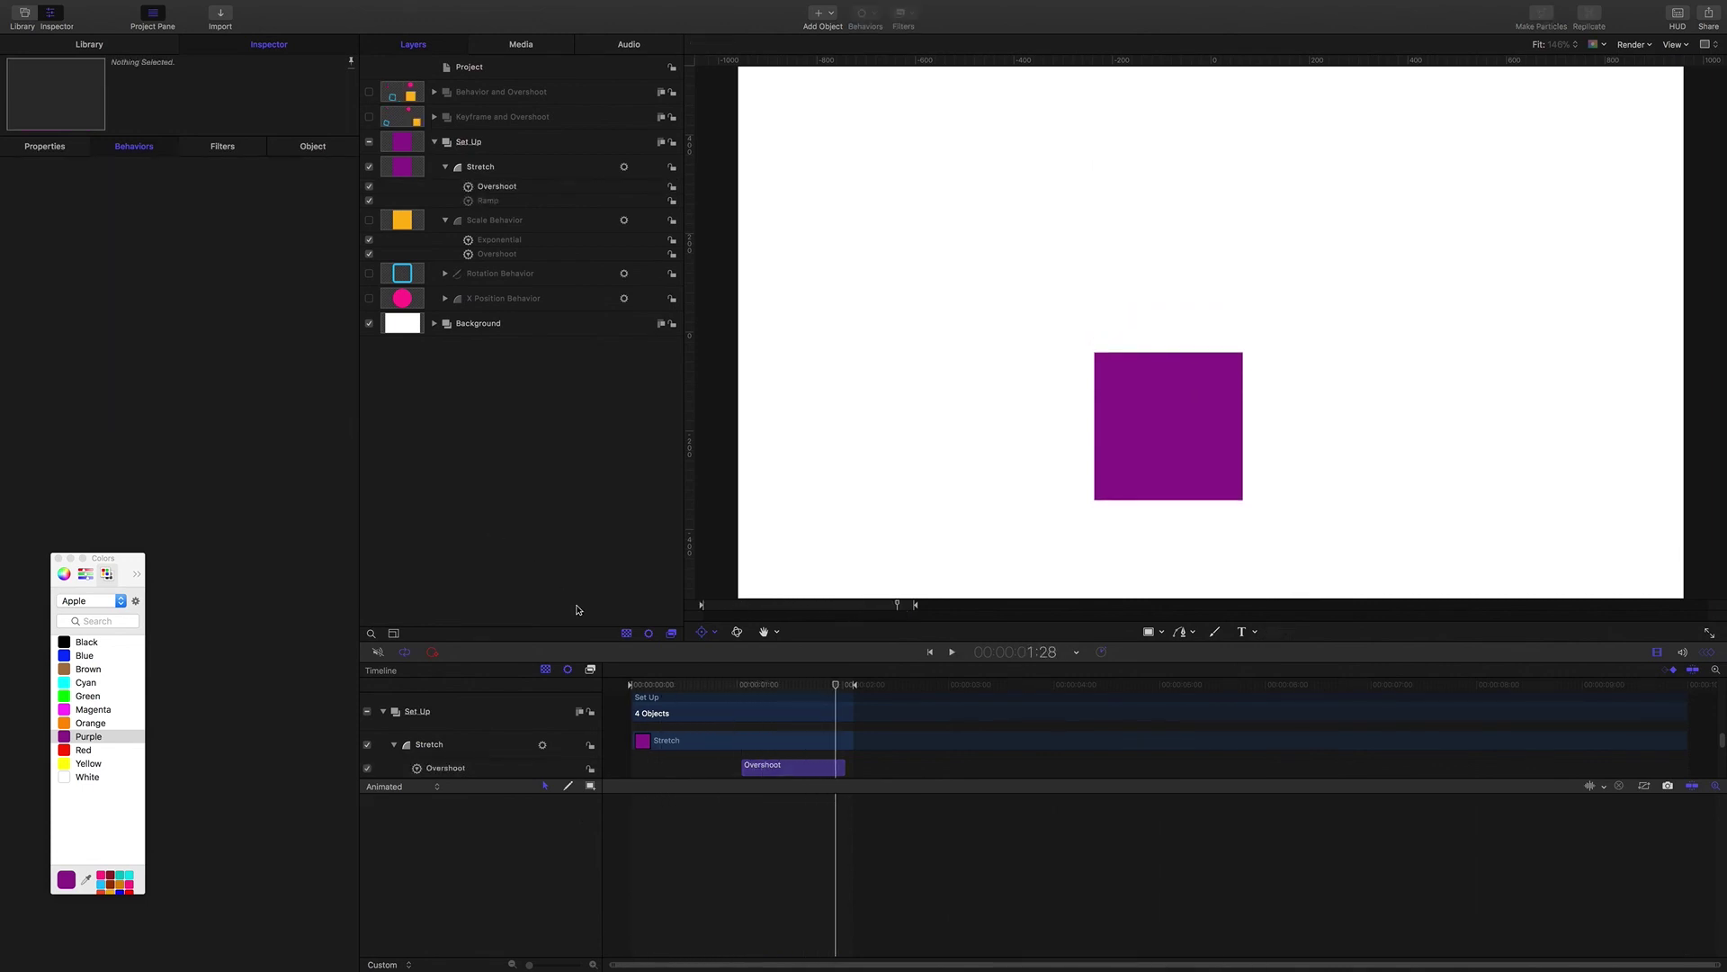
pyautogui.press('space')
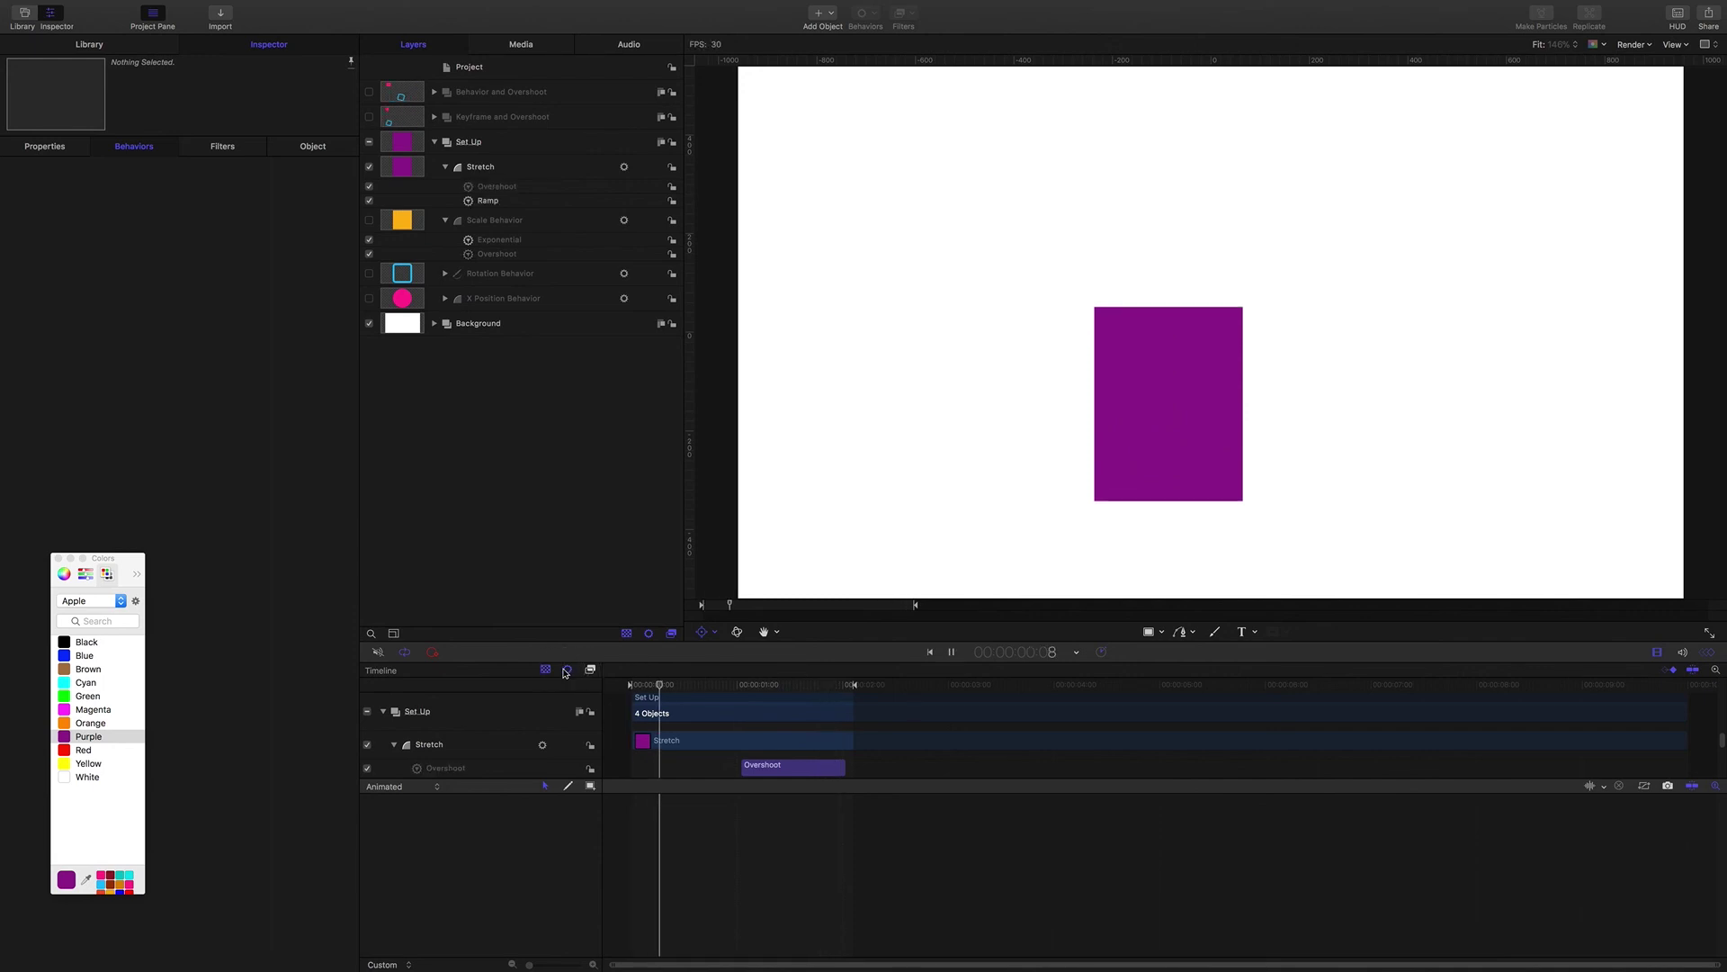